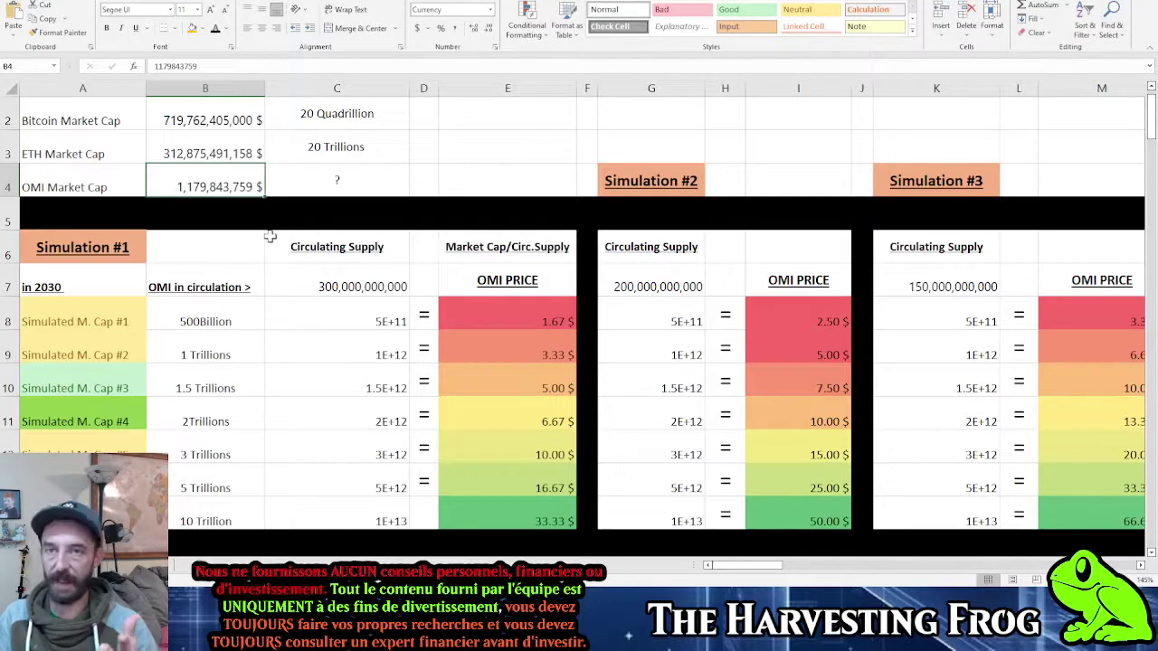
Step: Review Simulation #1's circulating supply and the Actual OMI Burned figure in row 1 of the worksheet
click(358, 286)
click(378, 314)
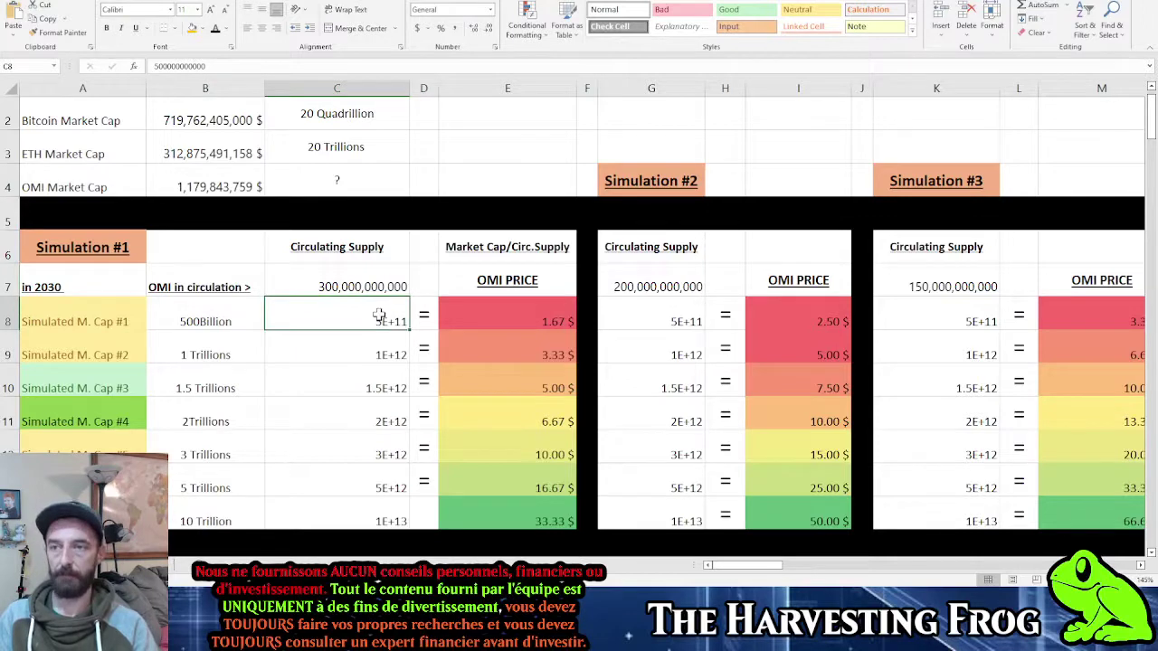
click(358, 286)
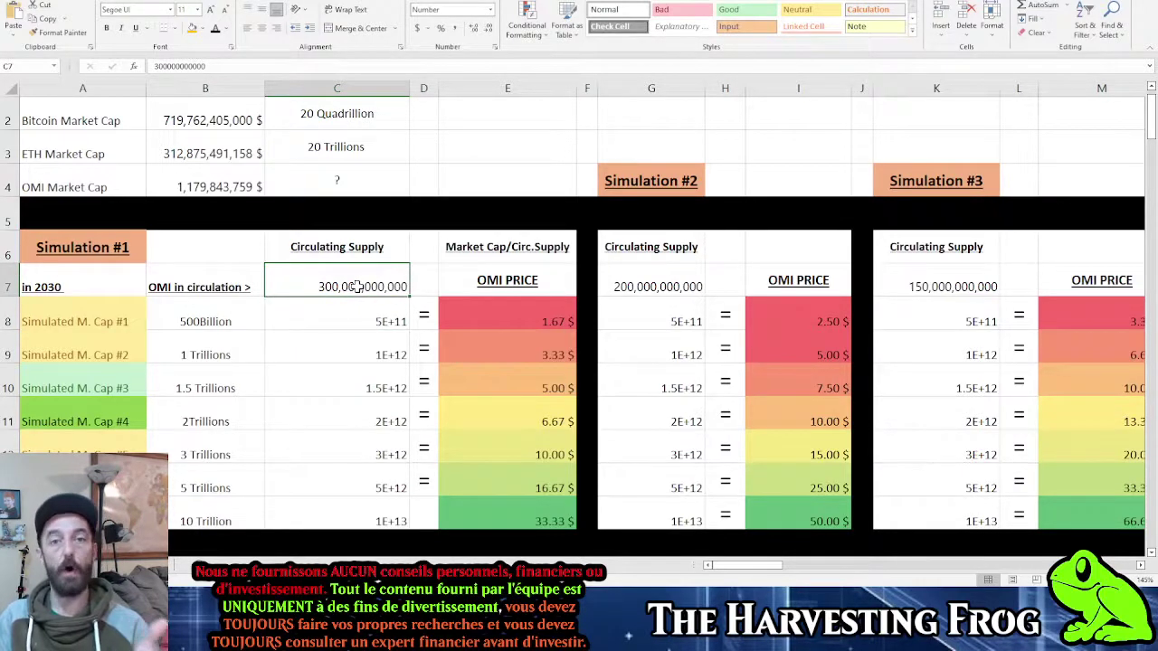
scroll(358, 286, up, 1)
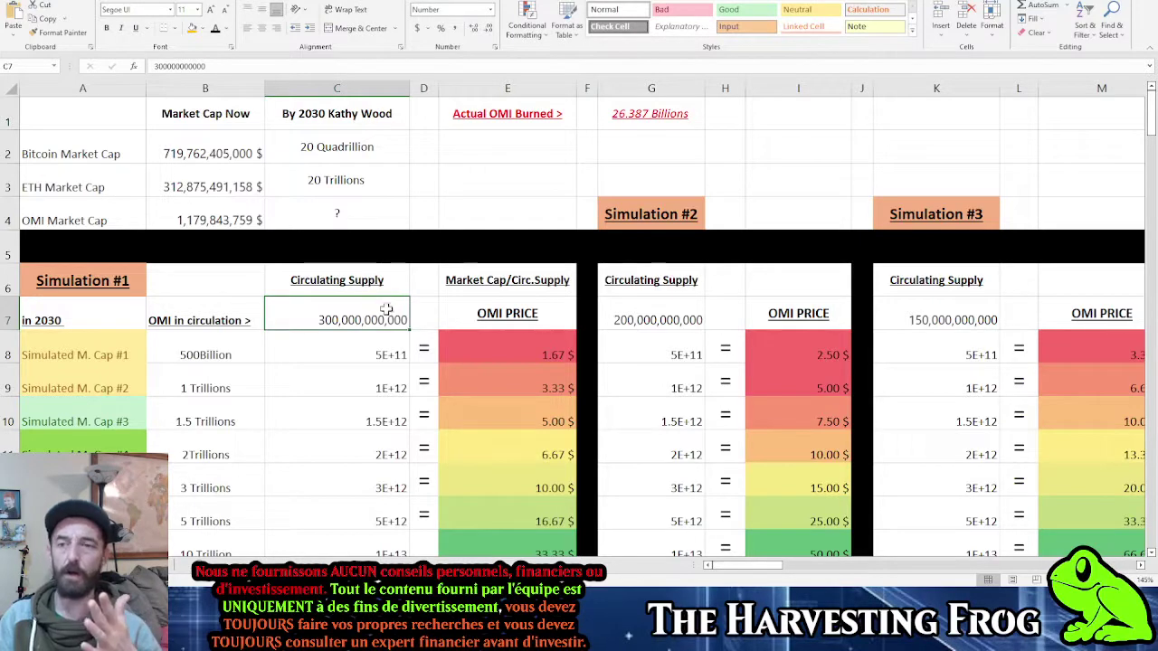
click(566, 121)
drag(568, 123, 677, 114)
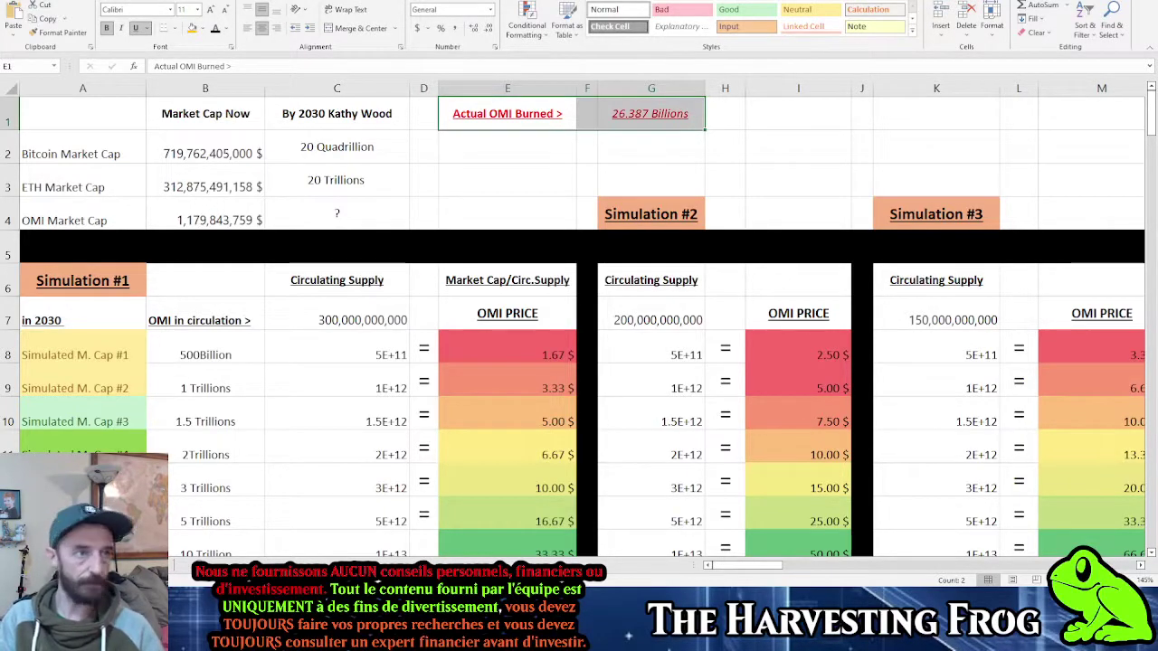
Step: Switch to the OMI Token Burns Google Sheet and check the 1/30/2022 entry and the Total Burned figure
key(alt+Tab)
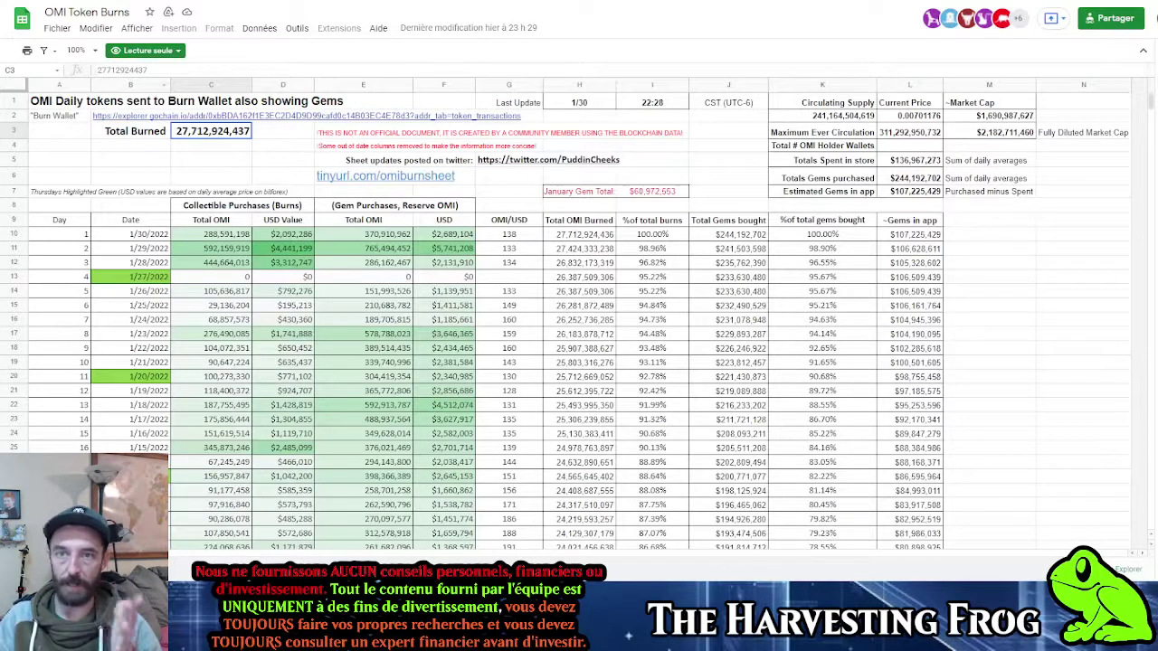
click(149, 235)
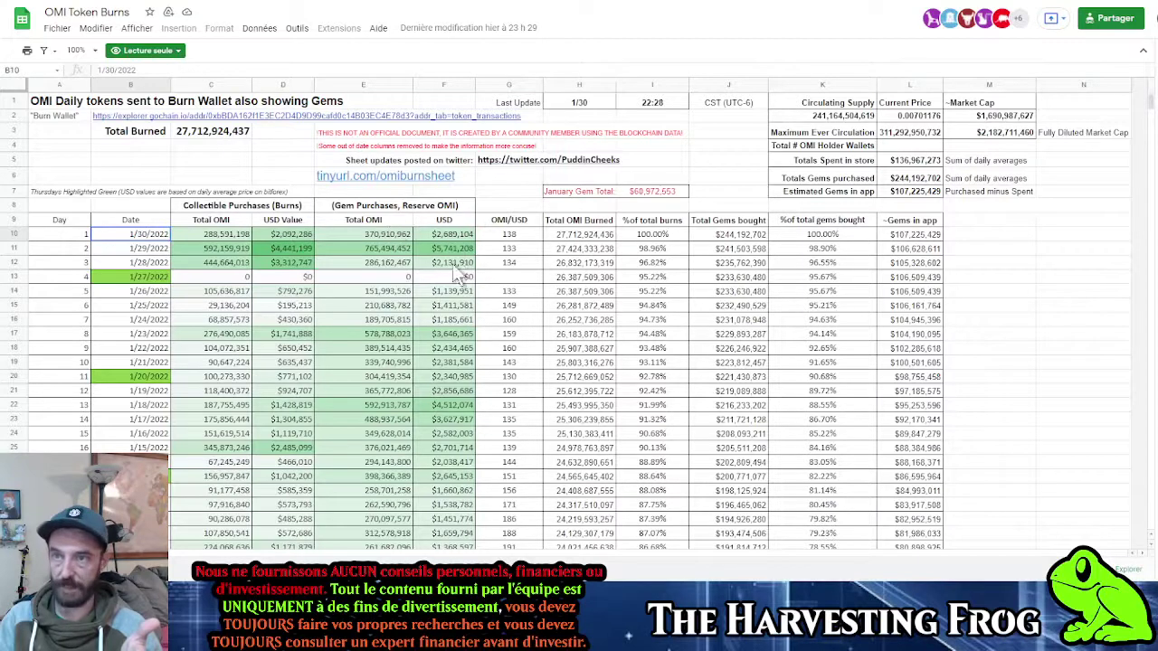
click(242, 133)
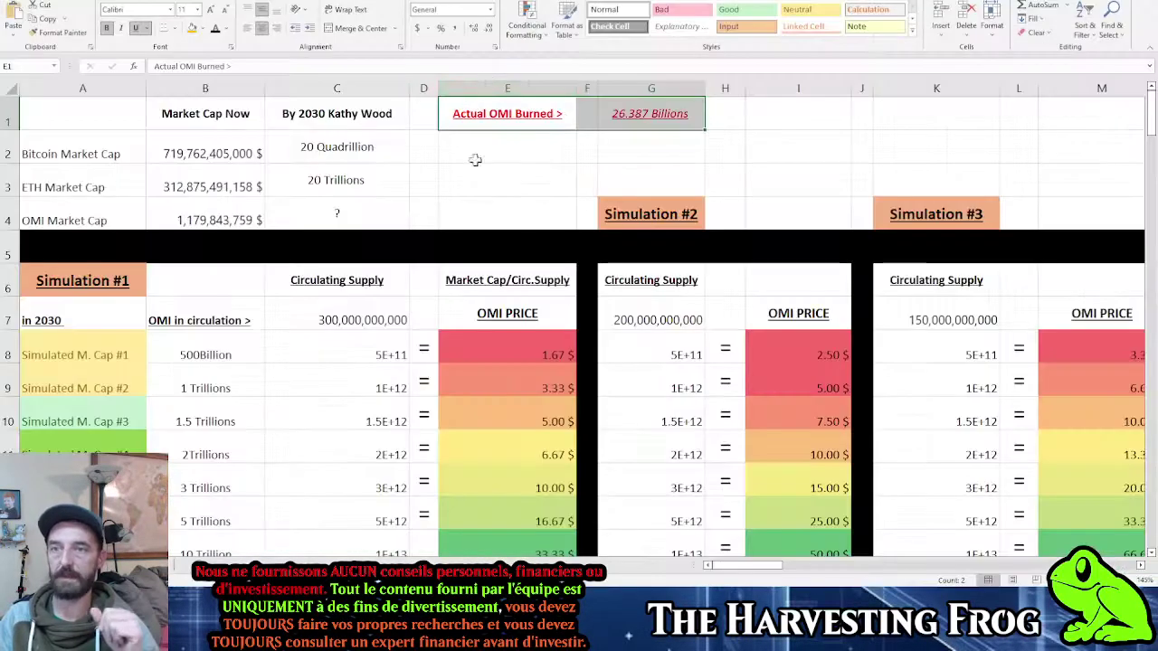
Step: Back in the Excel workbook, examine how Simulation #1's 500Billion market cap and circulating supply give the first OMI price
click(498, 148)
click(366, 318)
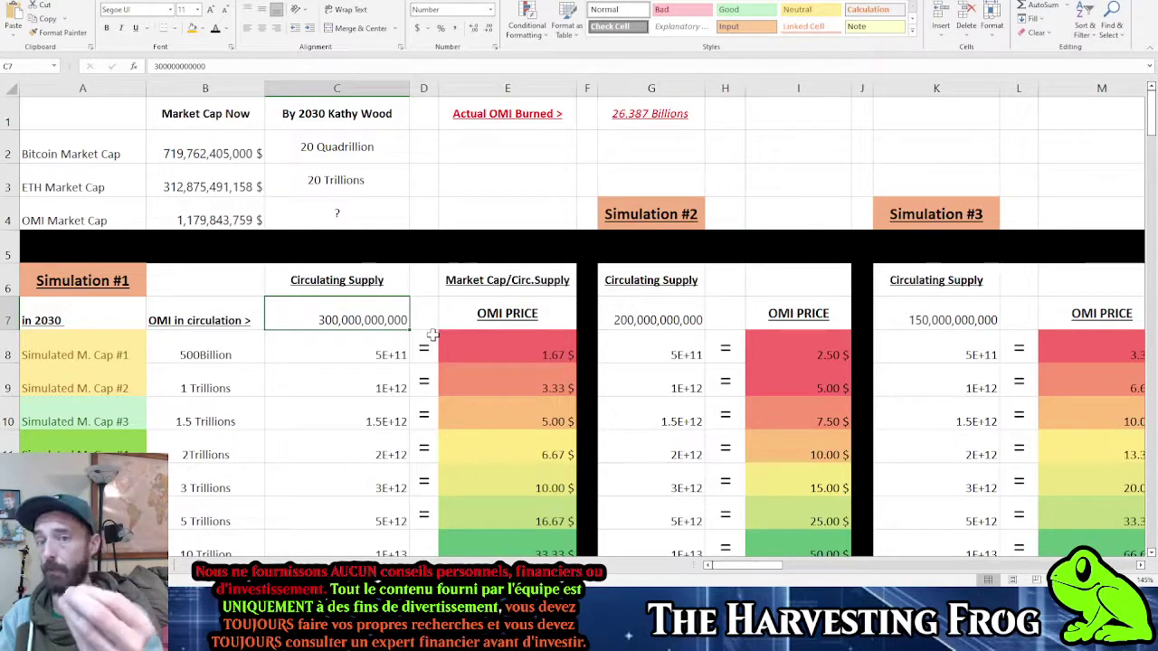
click(223, 359)
click(489, 354)
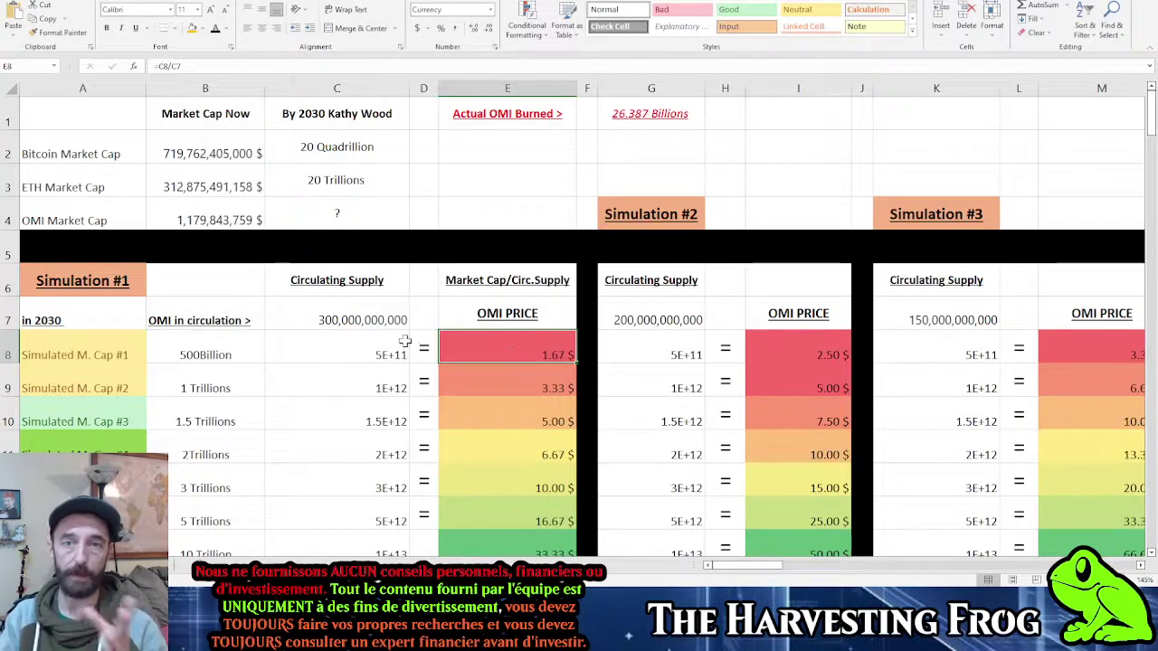
click(232, 354)
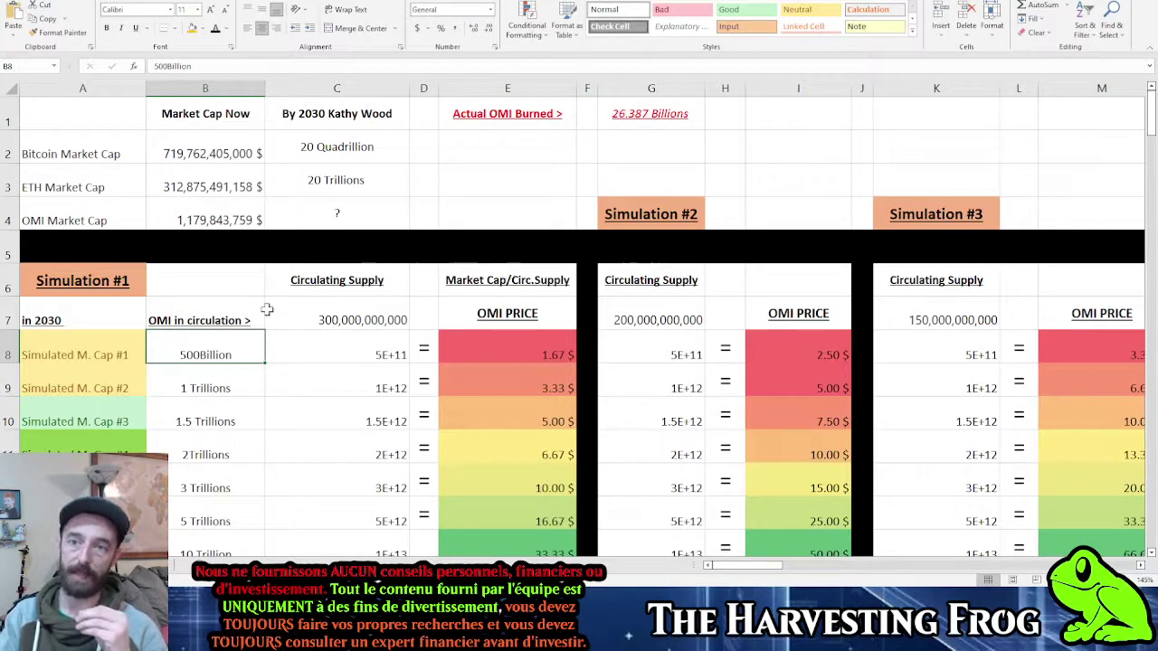
click(371, 317)
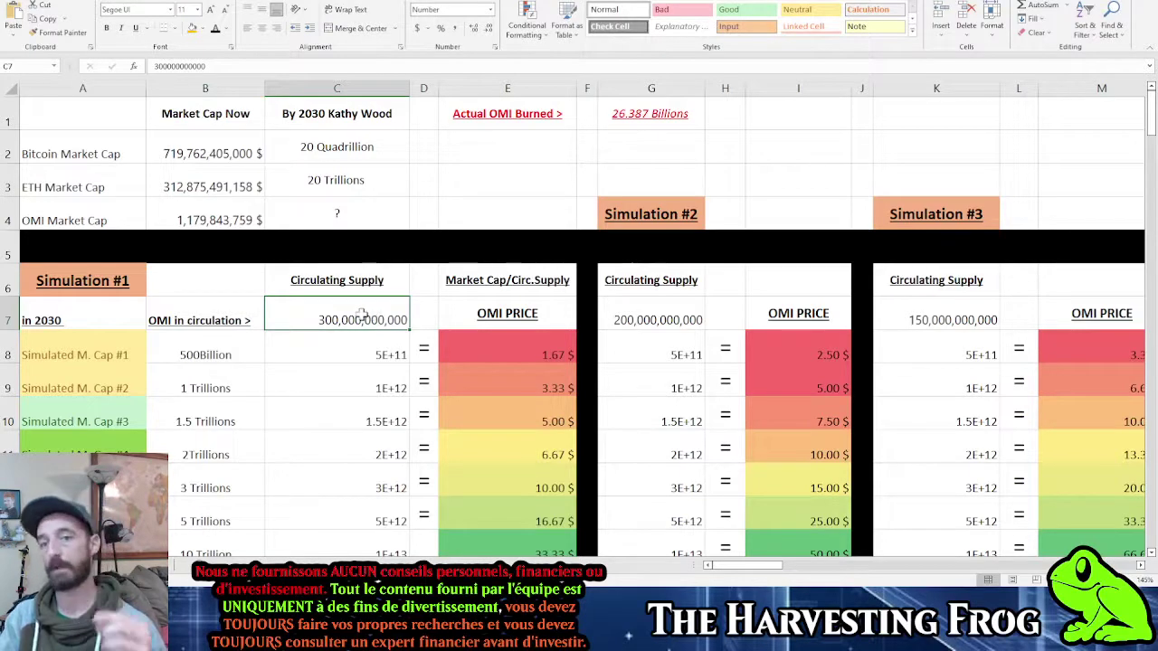
click(508, 361)
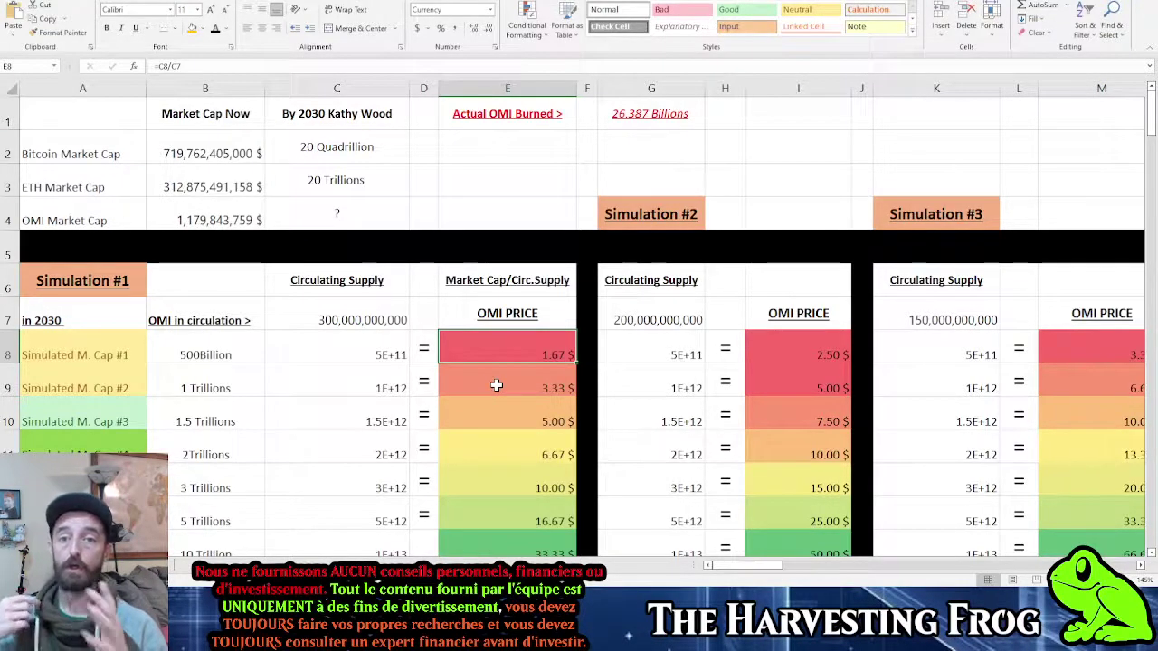
Step: Go through the simulated market cap labels #1 to #6 in column A, returning to #1
click(87, 355)
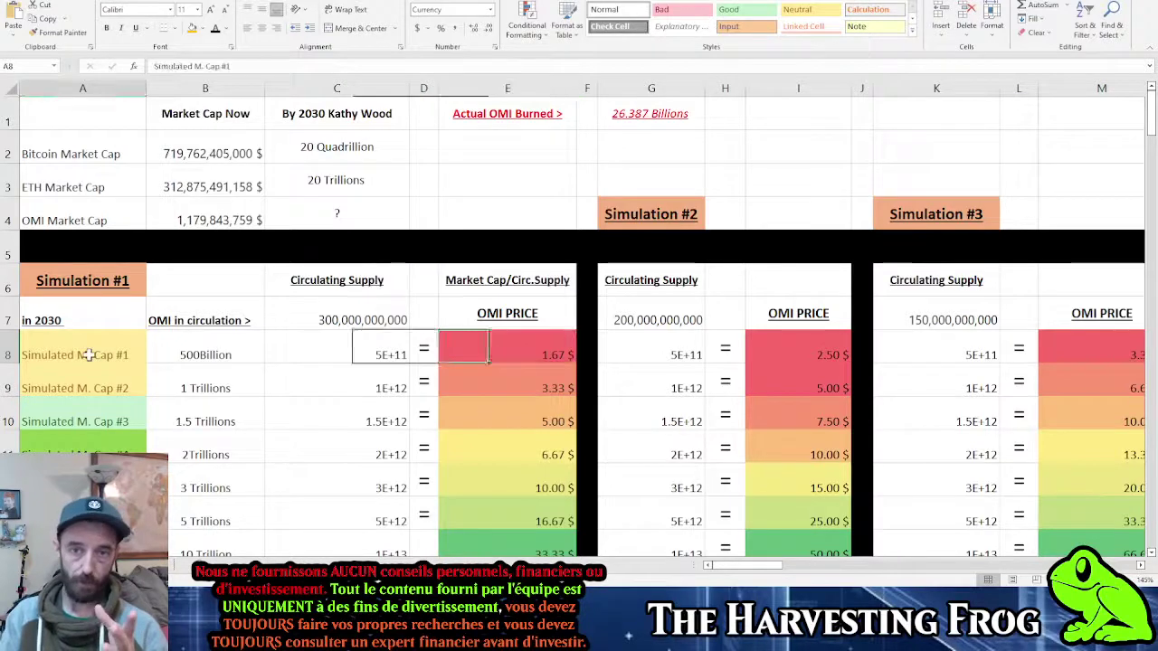
scroll(87, 355, down, 1)
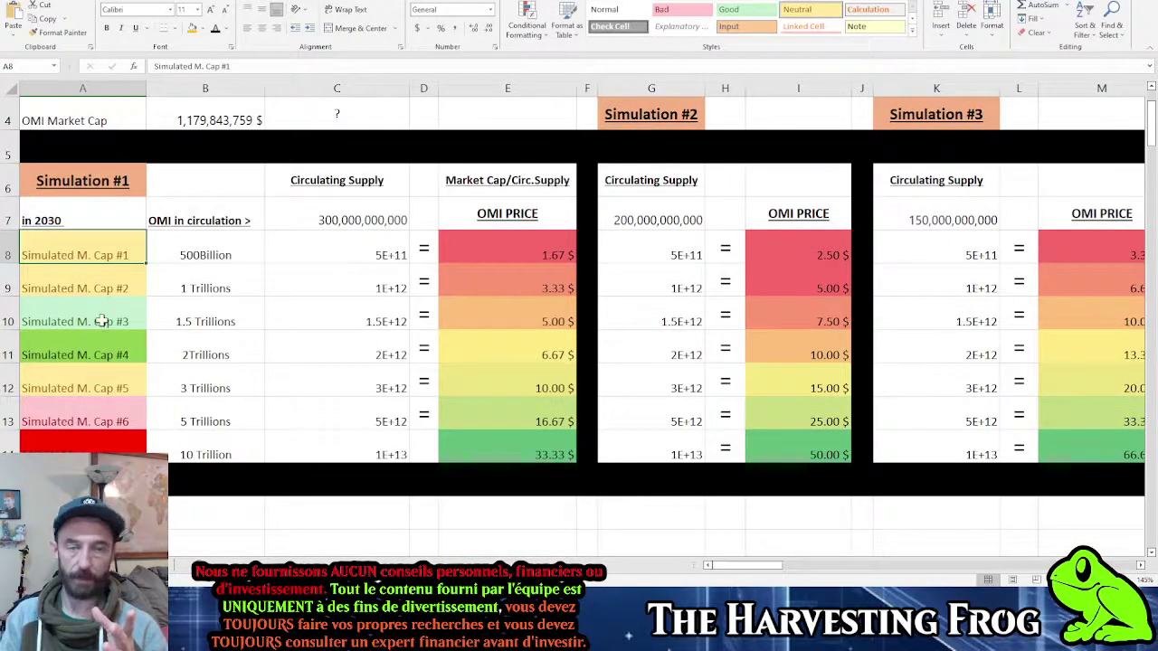
click(120, 271)
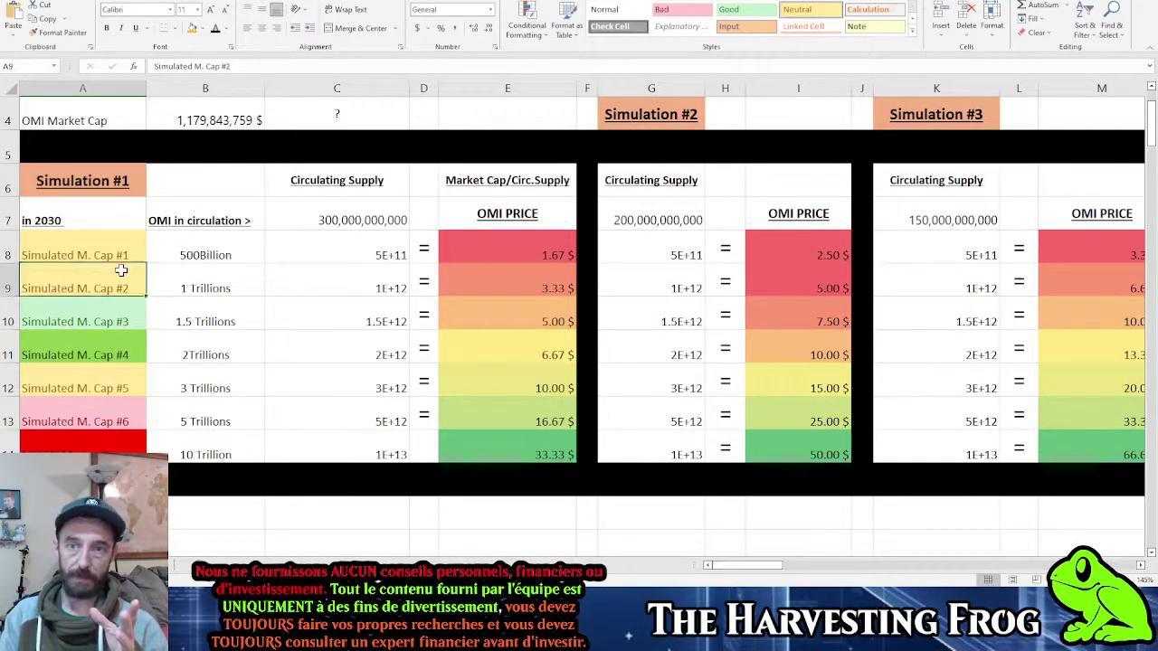
click(114, 310)
click(116, 339)
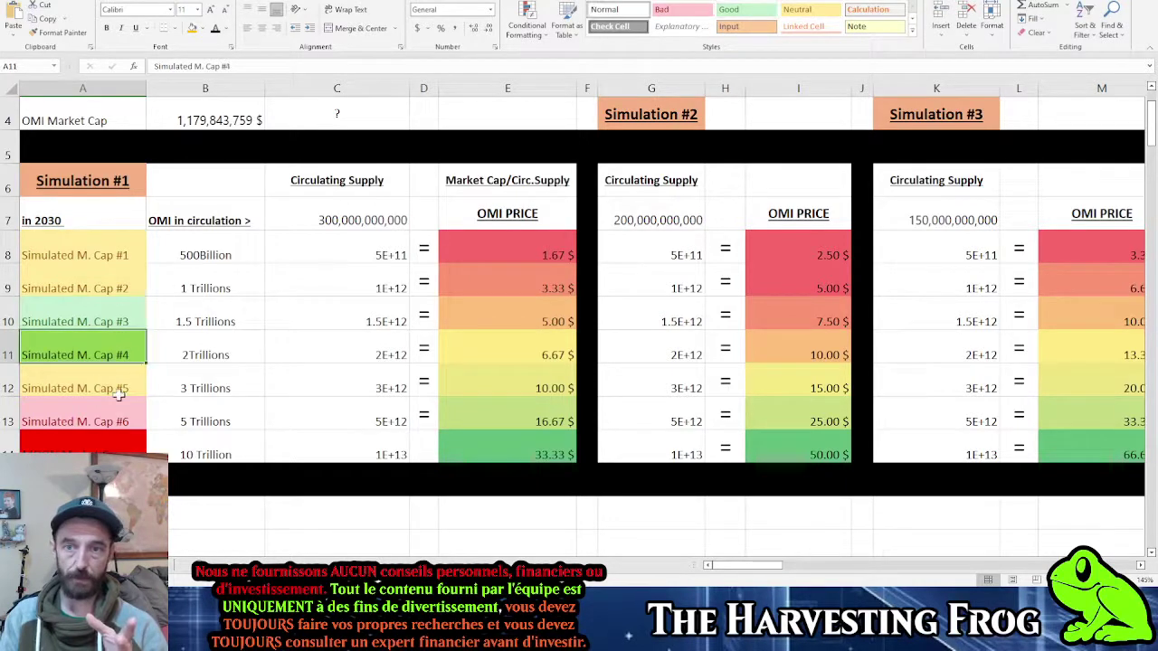
click(116, 385)
click(118, 409)
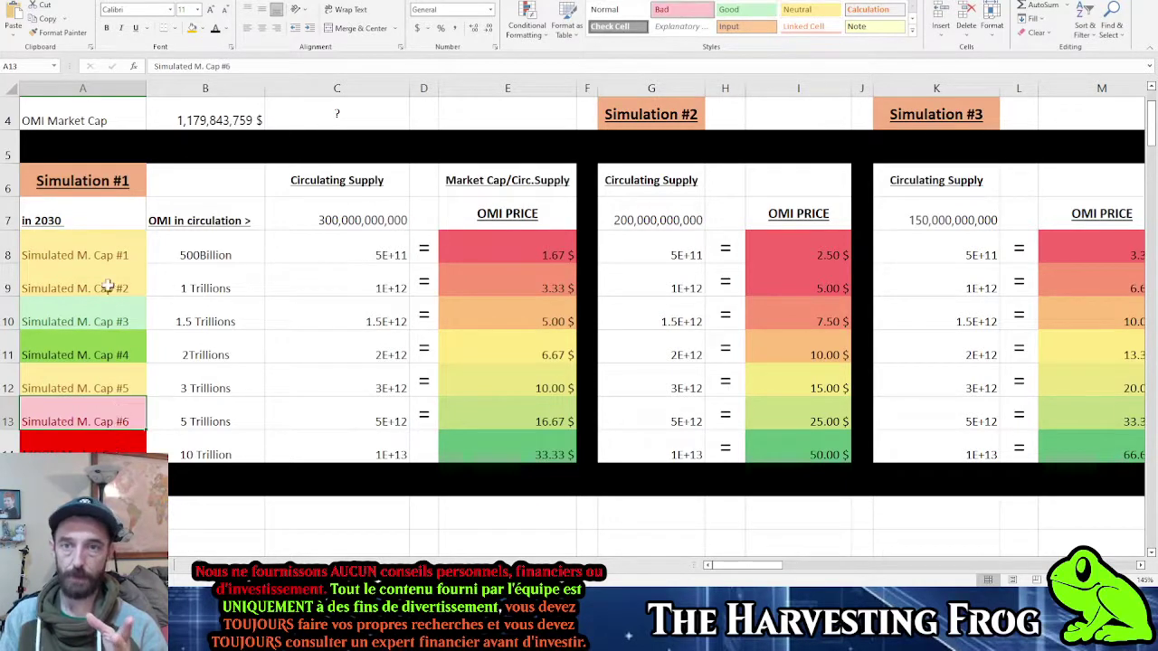
click(126, 237)
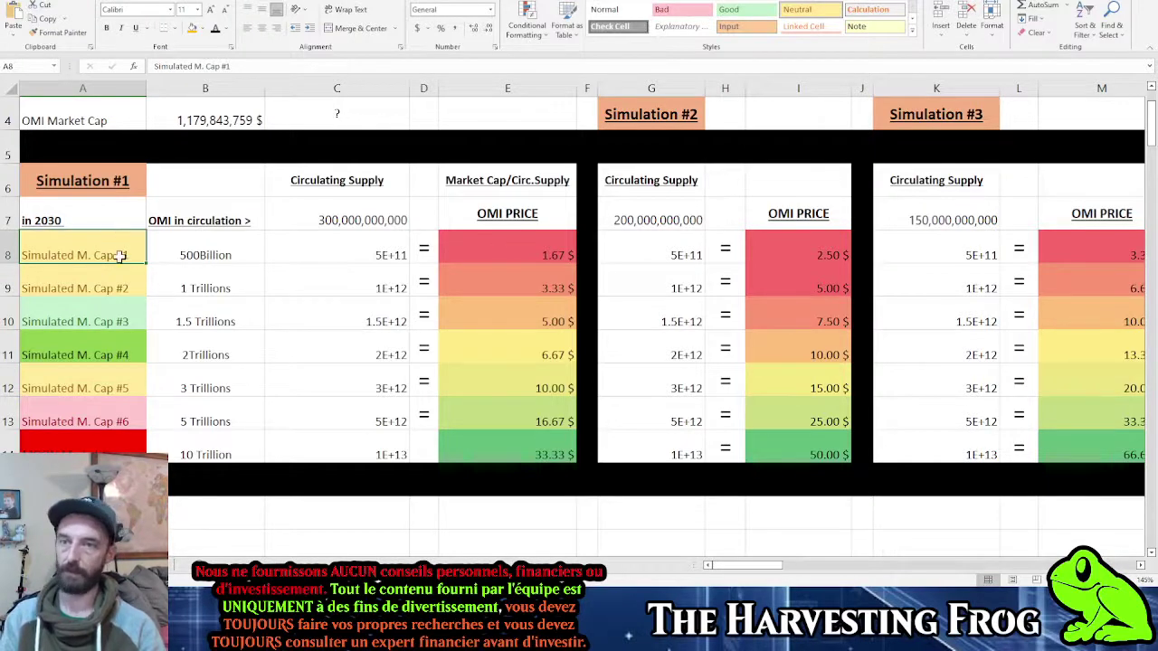
Step: Highlight the Simulated M. Cap #1 row across all three simulations, then only its Simulation #1 cells A8:E8
drag(117, 256, 731, 238)
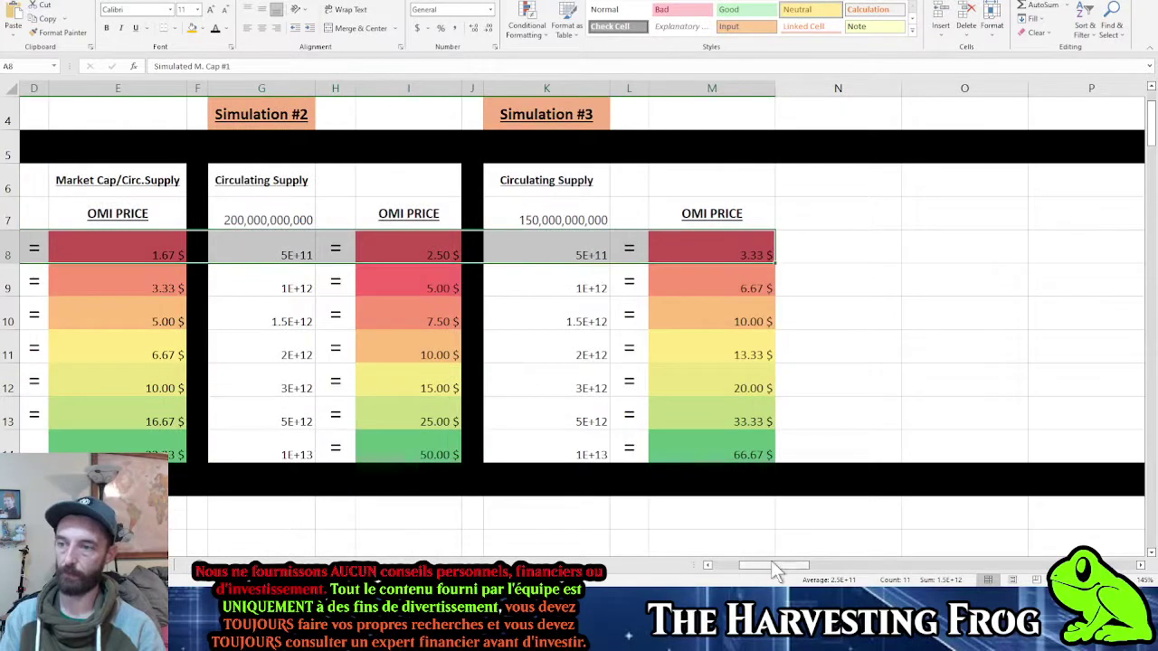
drag(773, 566, 659, 572)
click(187, 252)
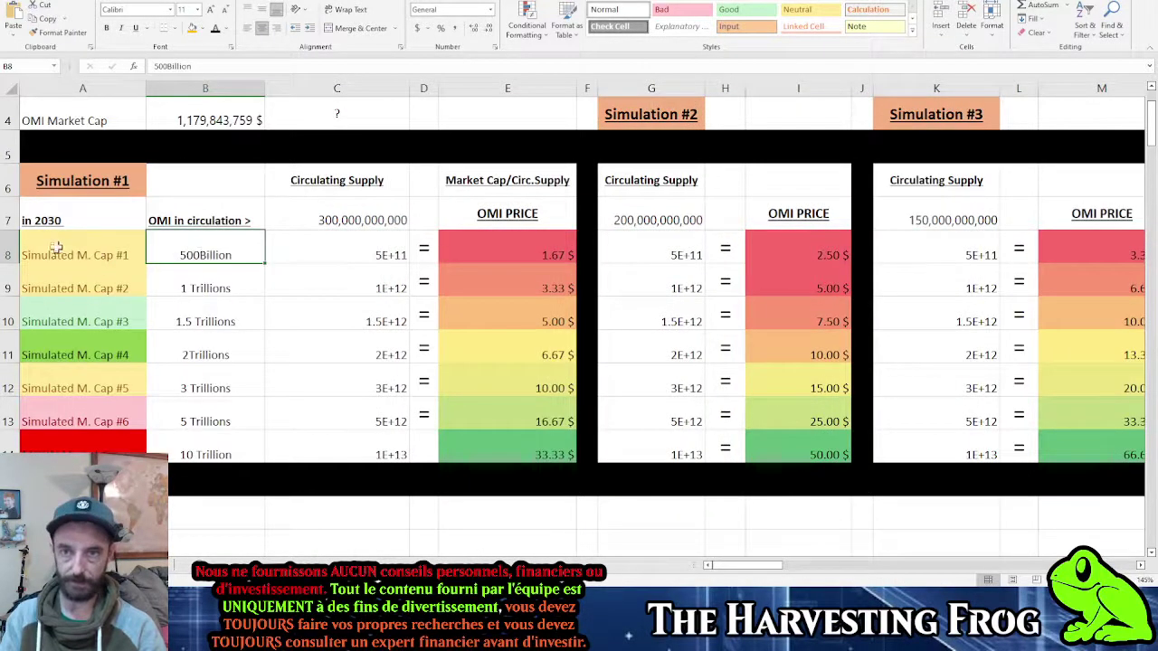
drag(57, 248, 481, 249)
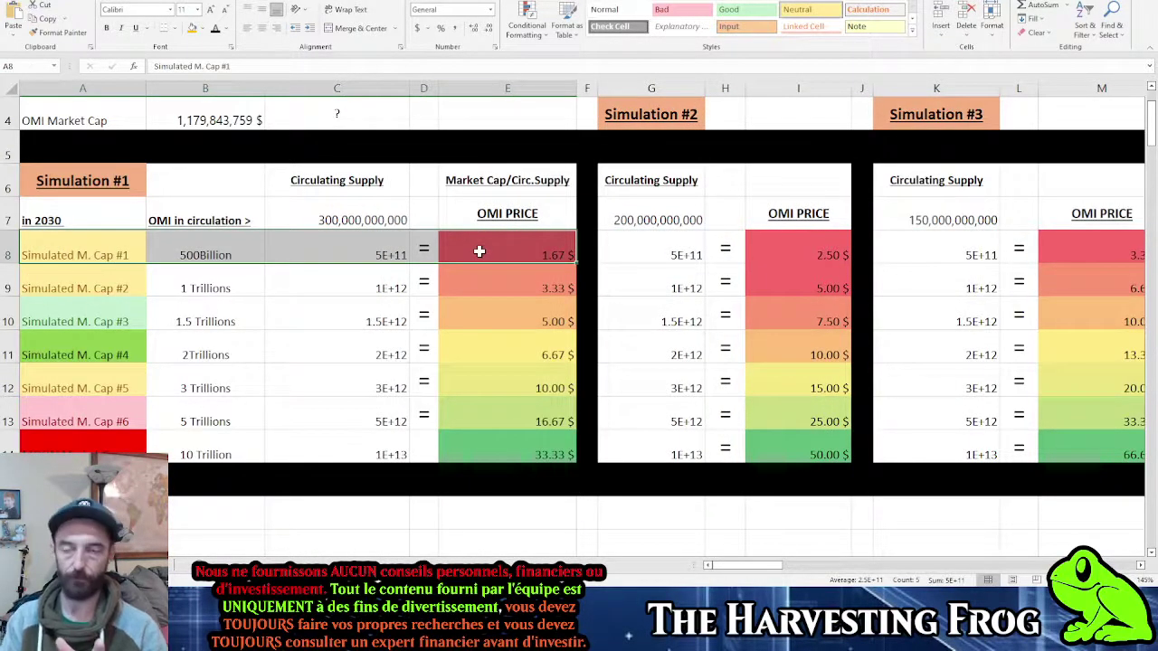
click(98, 249)
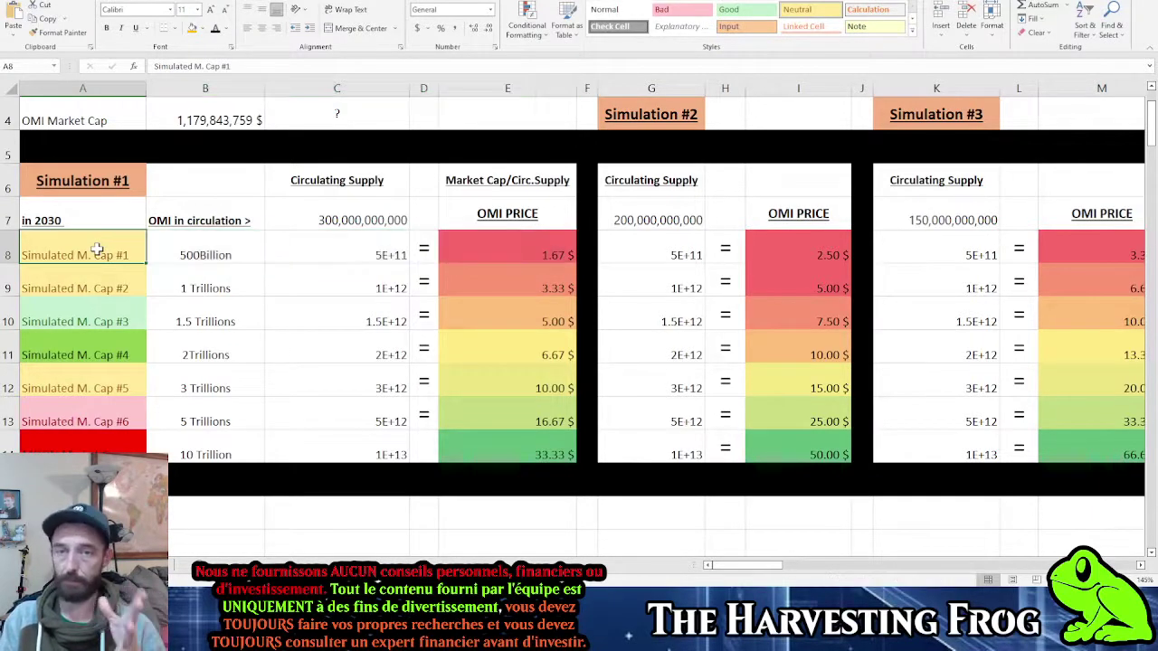
Step: Compare OMI's current and 2030 market cap cells with the 500Billion scenario and Simulation #1's circulating supply
scroll(89, 280, up, 3)
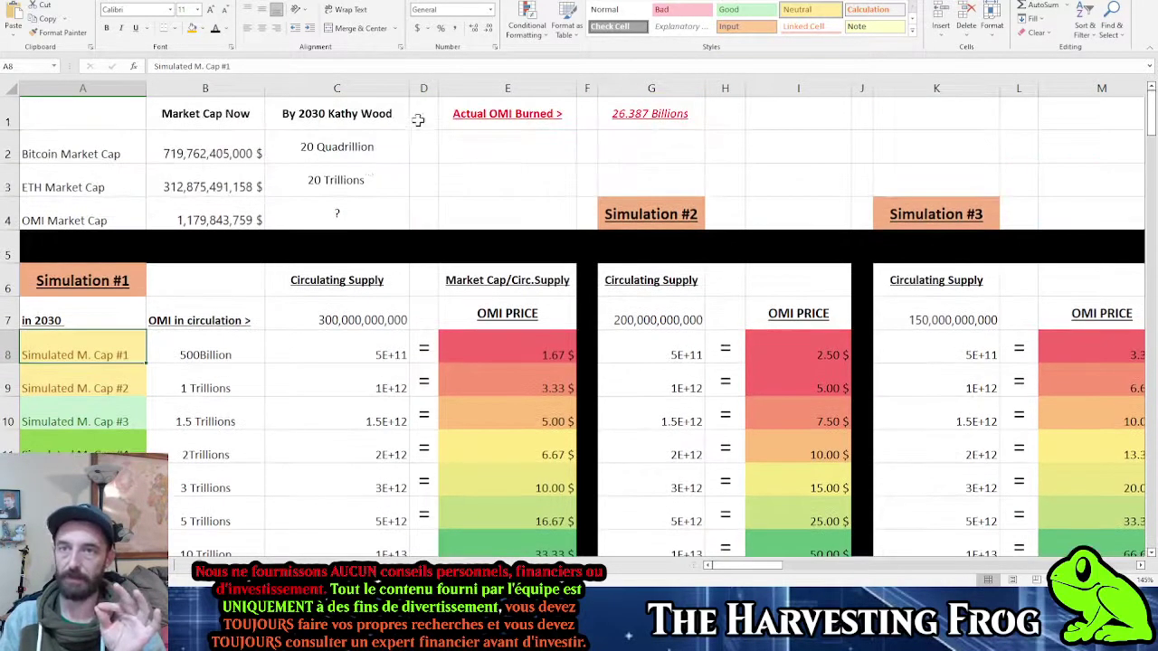
click(359, 212)
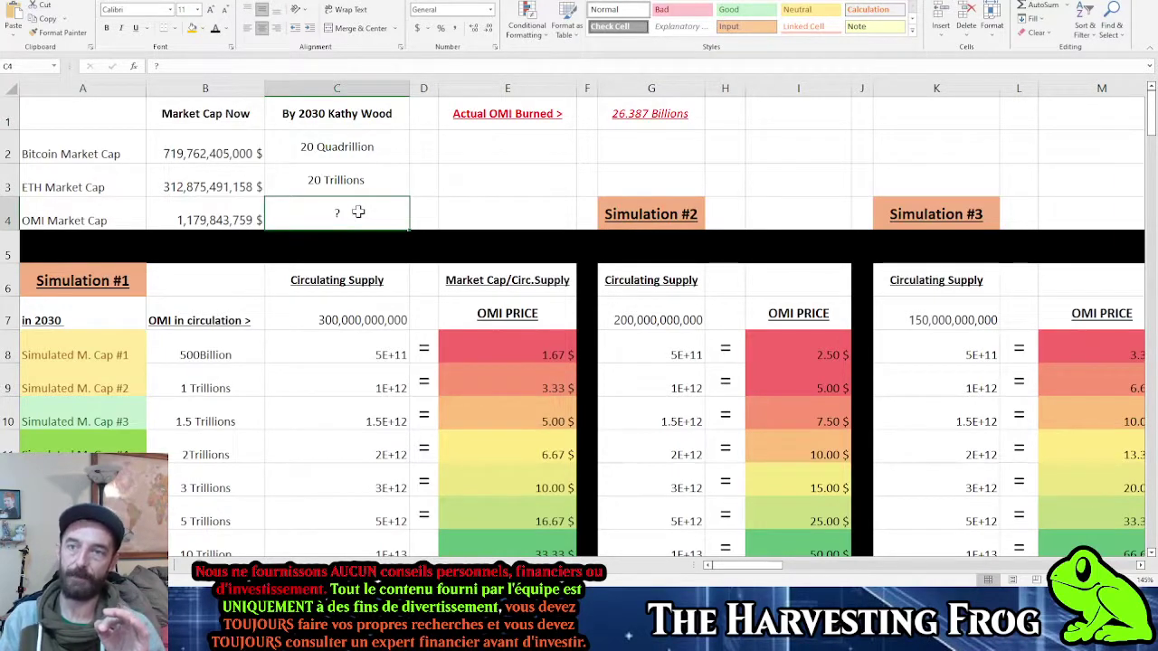
click(186, 221)
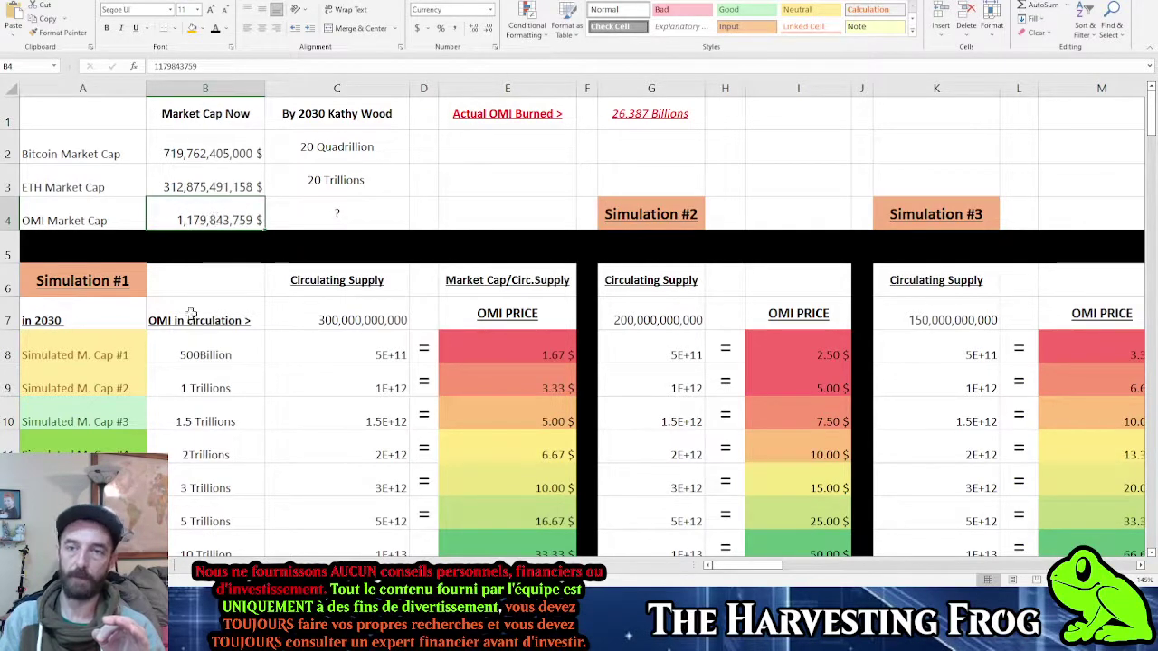
click(206, 349)
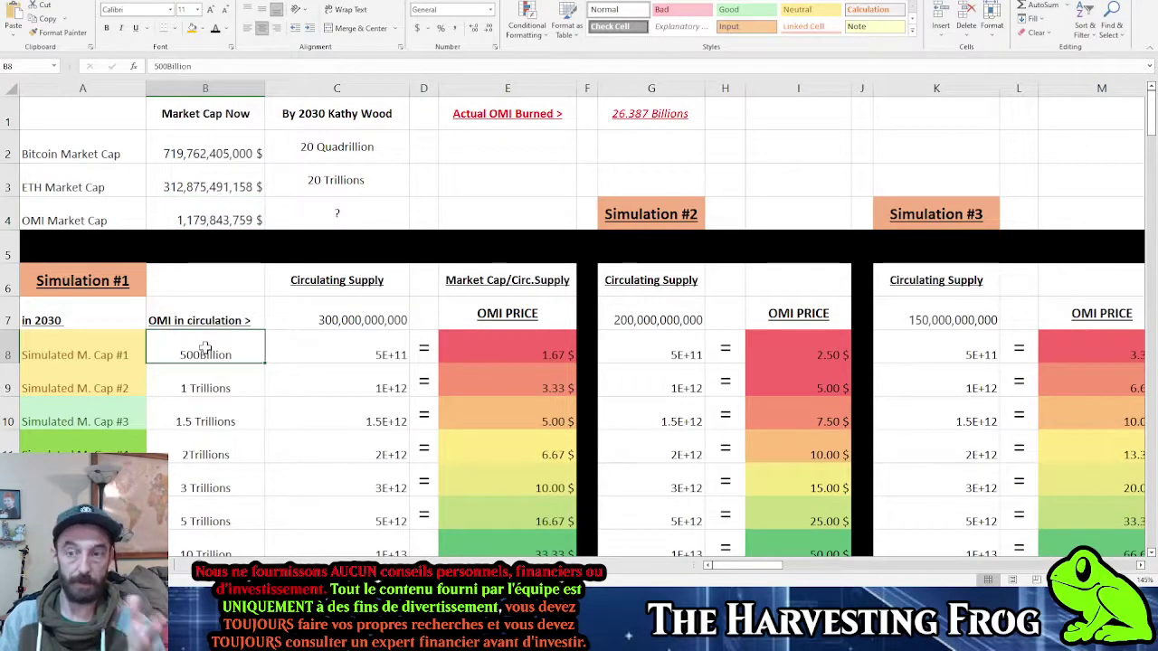
click(357, 321)
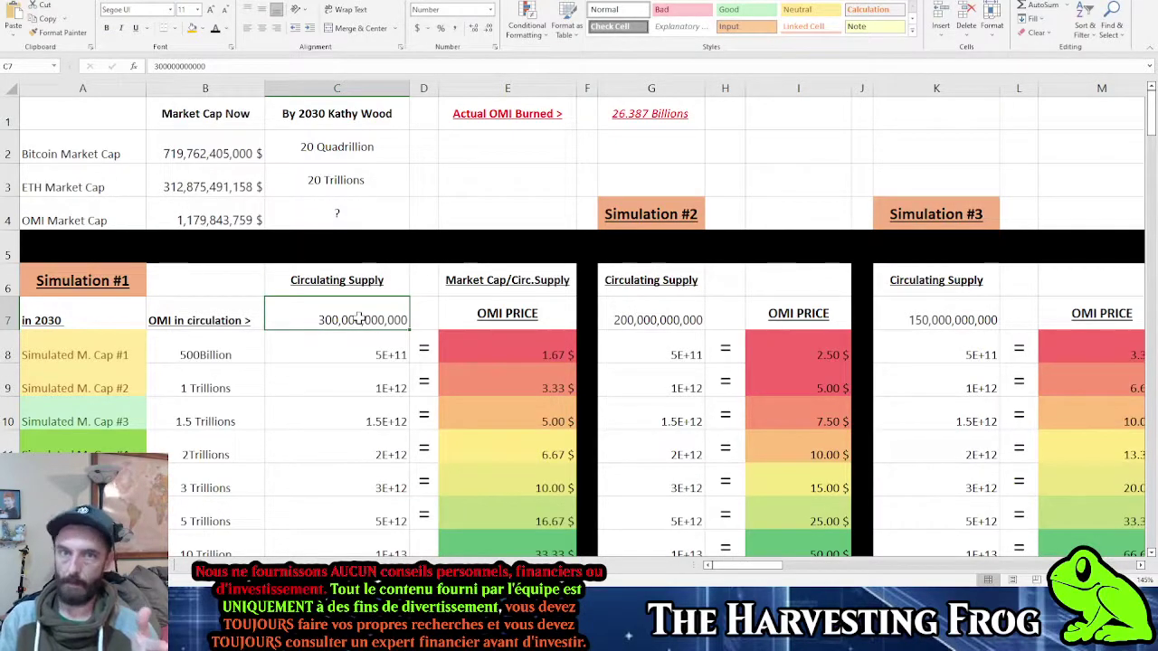
Step: Examine simulated market caps #2 to #4 and the 2Trillions scenario against OMI's 2030 market cap cell
click(125, 374)
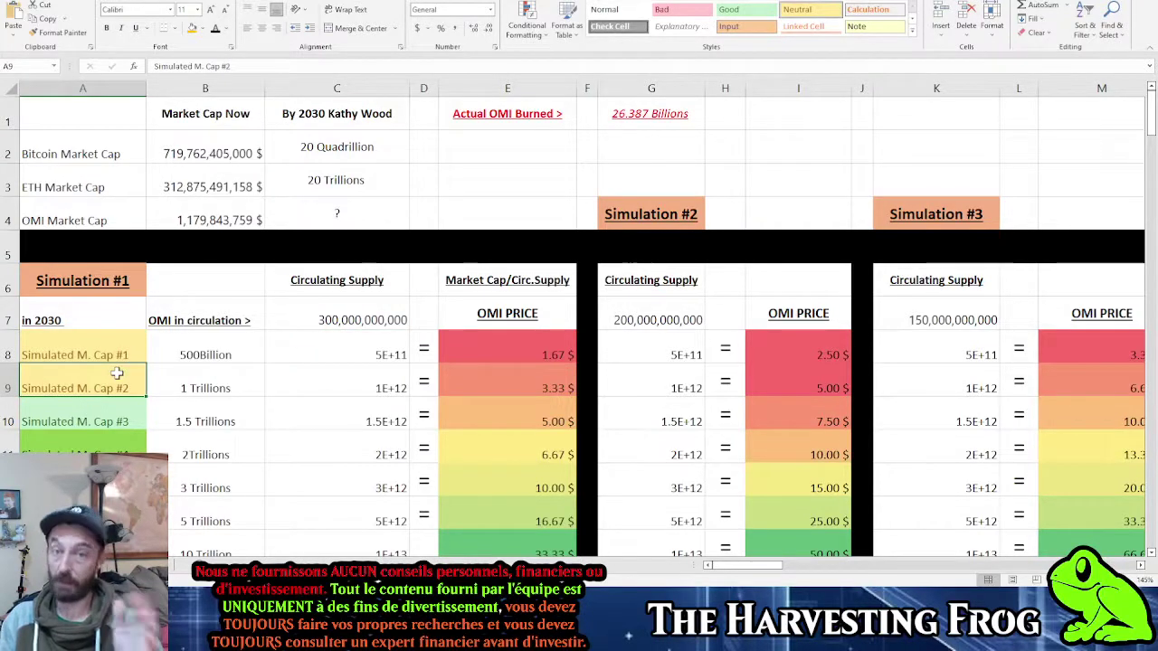
click(98, 421)
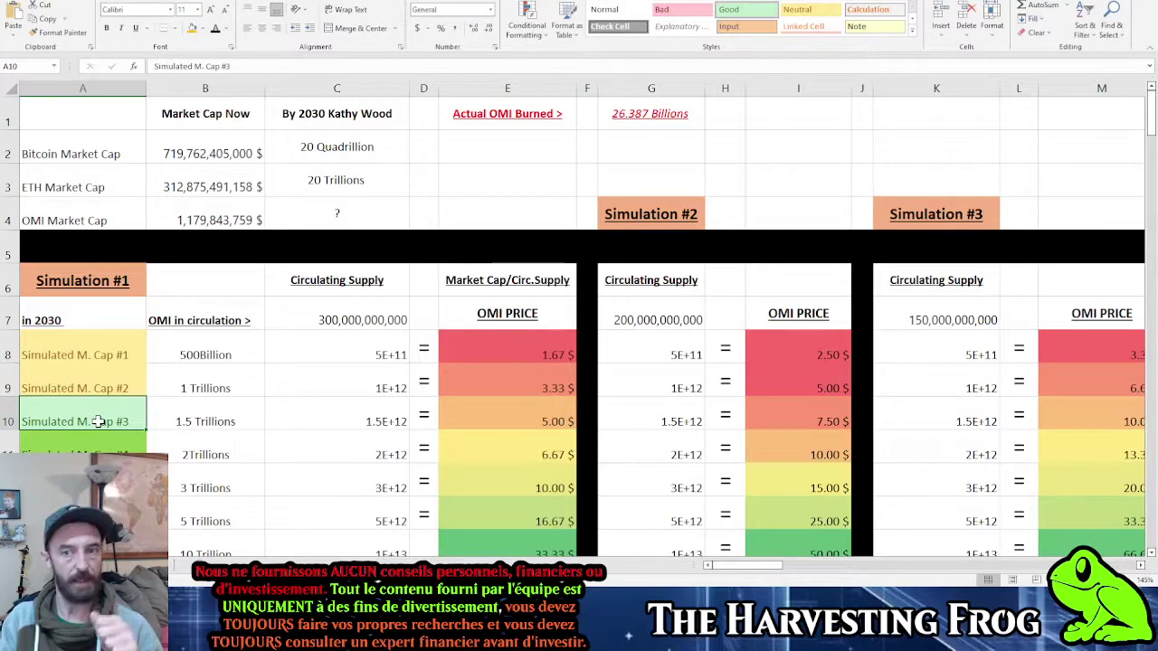
click(110, 439)
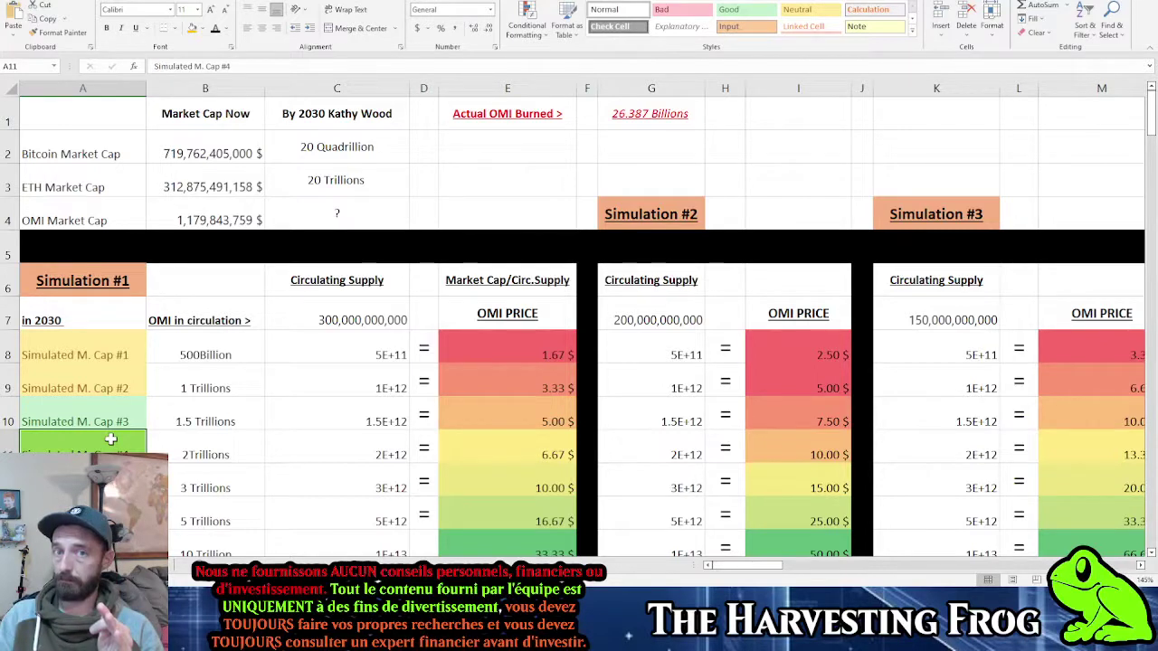
click(206, 441)
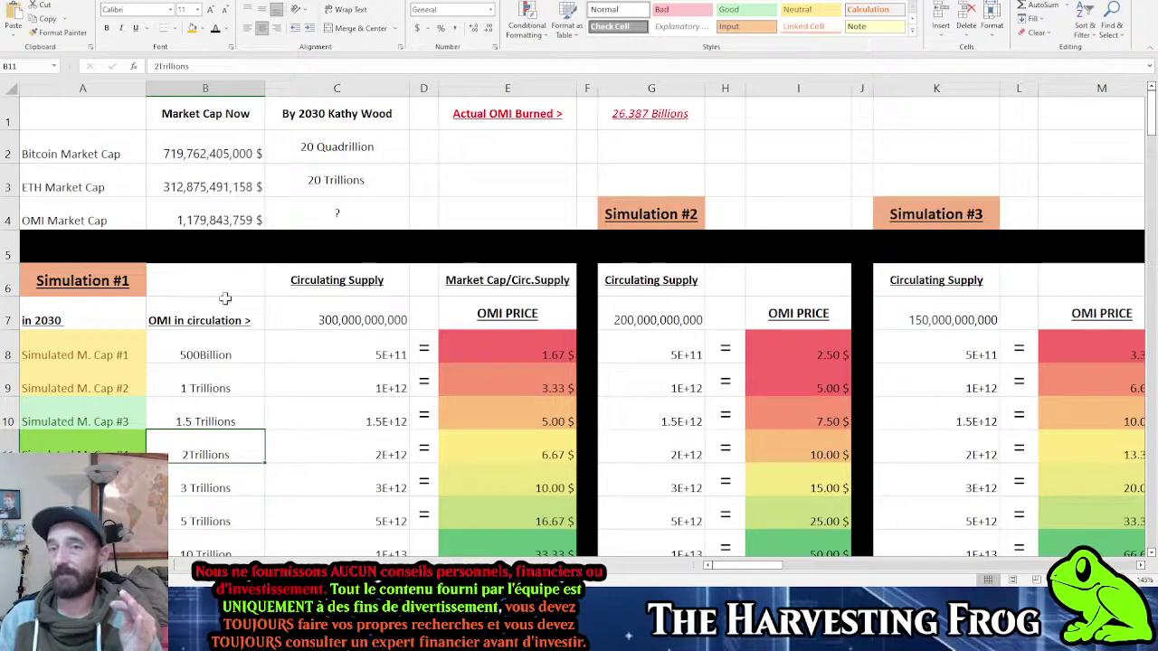
click(366, 214)
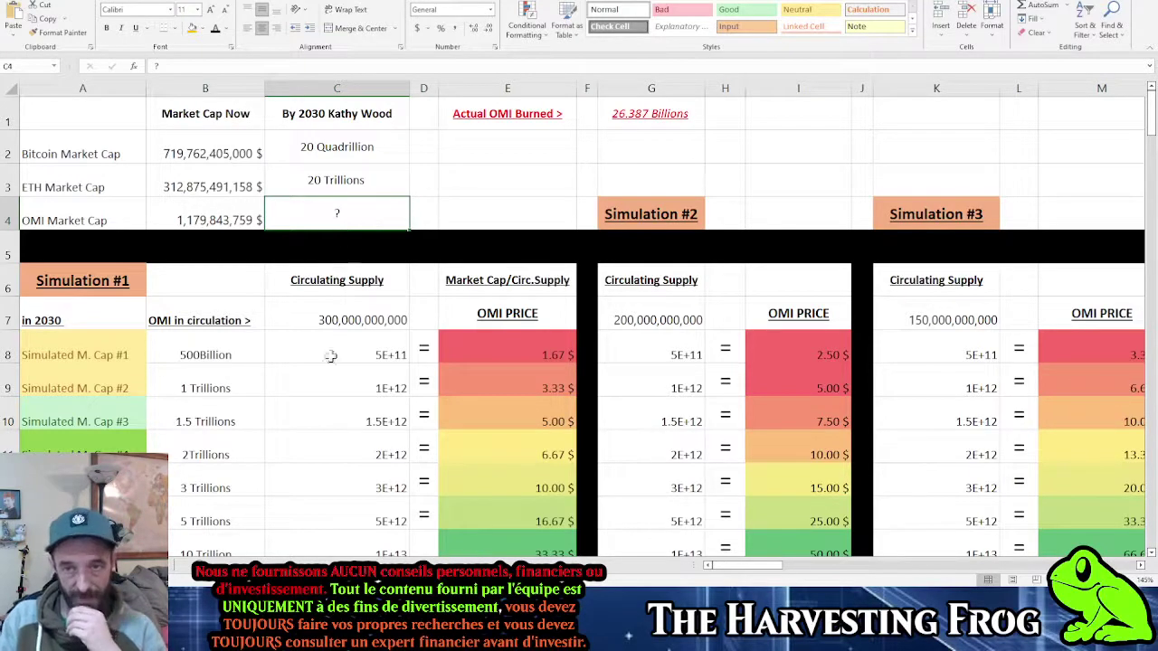
Step: Highlight the 1.5 and 2 trillion scenarios of Simulation #1 in A10:E11, then focus on the 1.5 Trillions cell
click(220, 448)
click(112, 409)
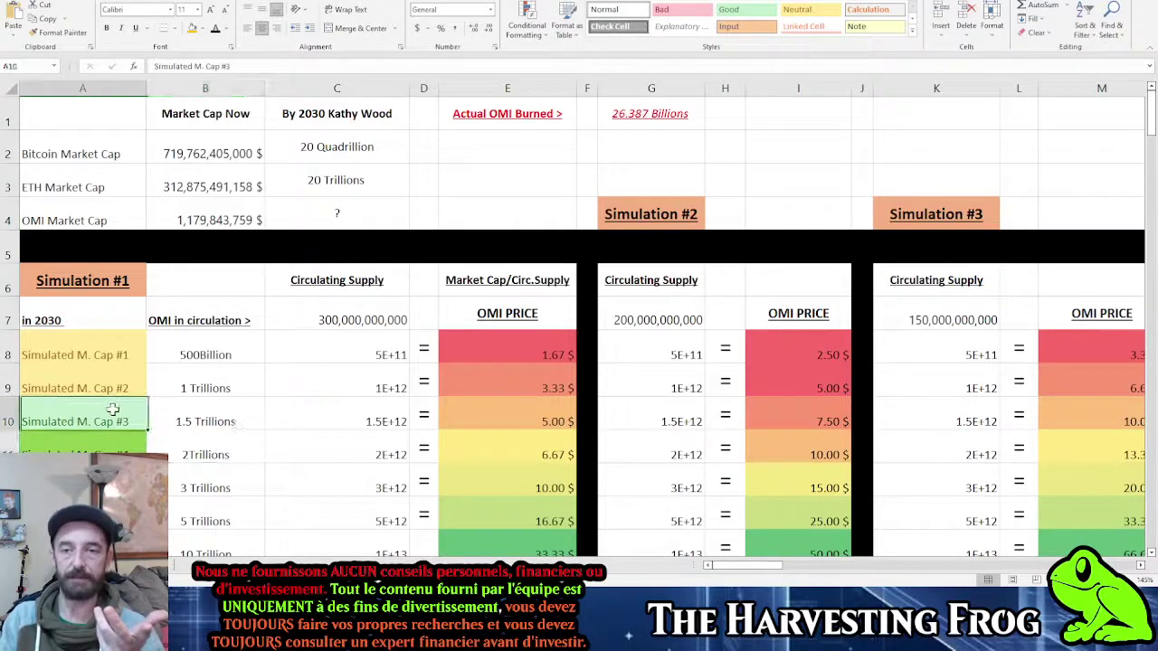
drag(112, 409, 470, 439)
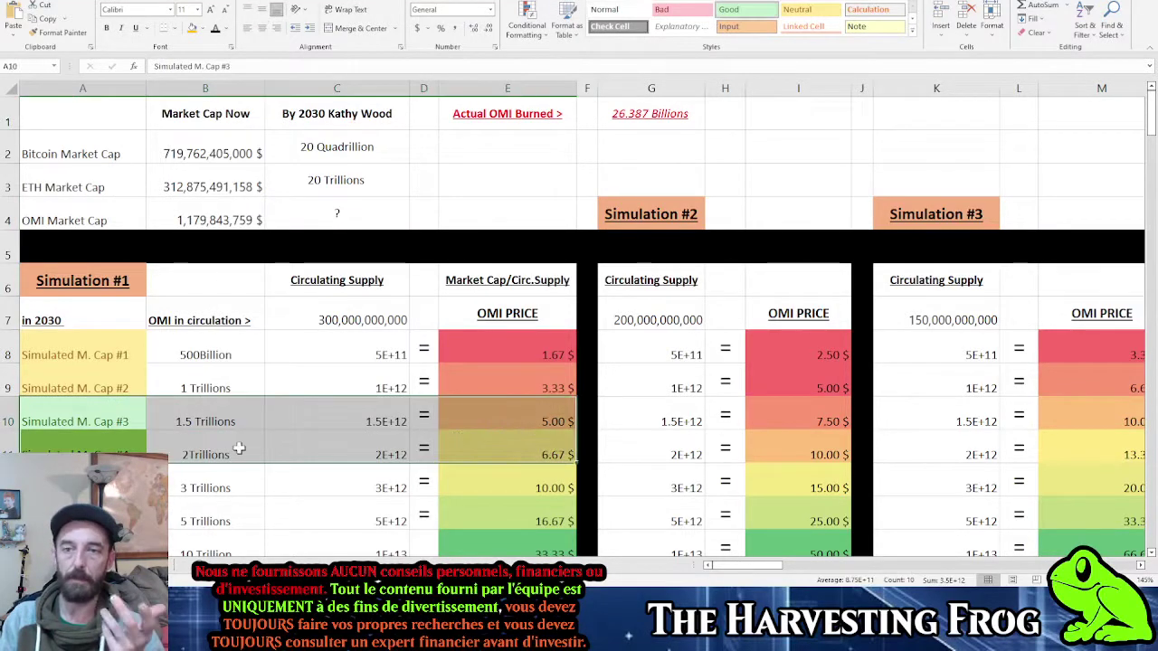
click(220, 420)
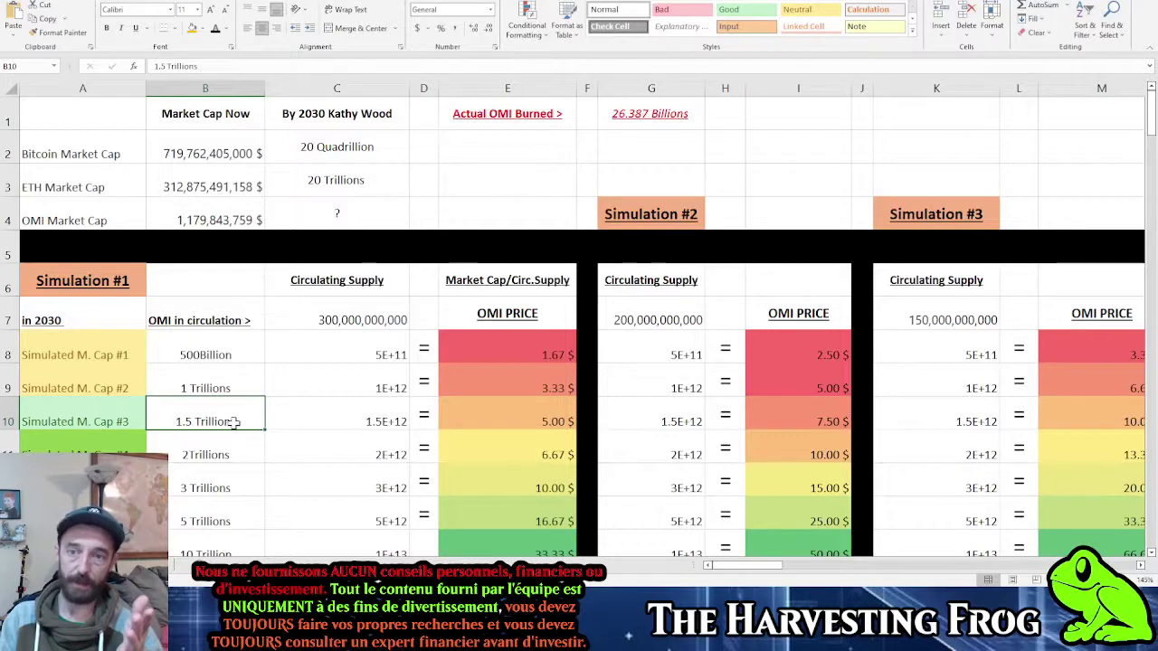
Step: Compare OMI's 2030 market cap cell with the 1.5 Trillions scenario, Simulation #1's circulating supply and the OMI prices in E10 and E11
click(311, 220)
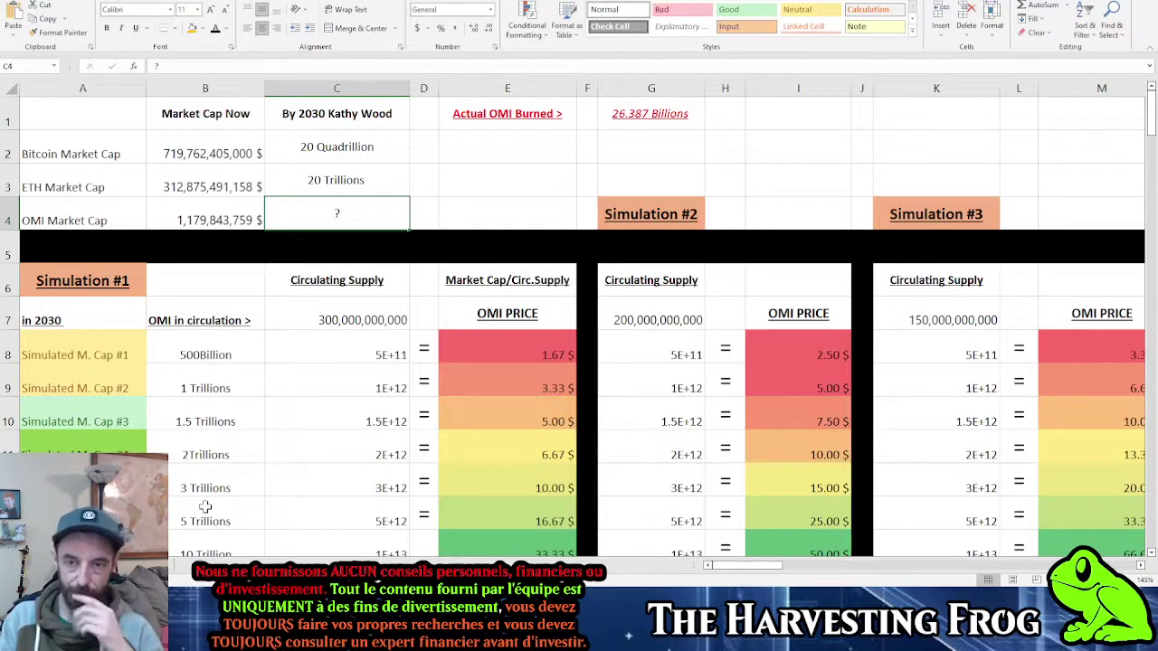
click(215, 422)
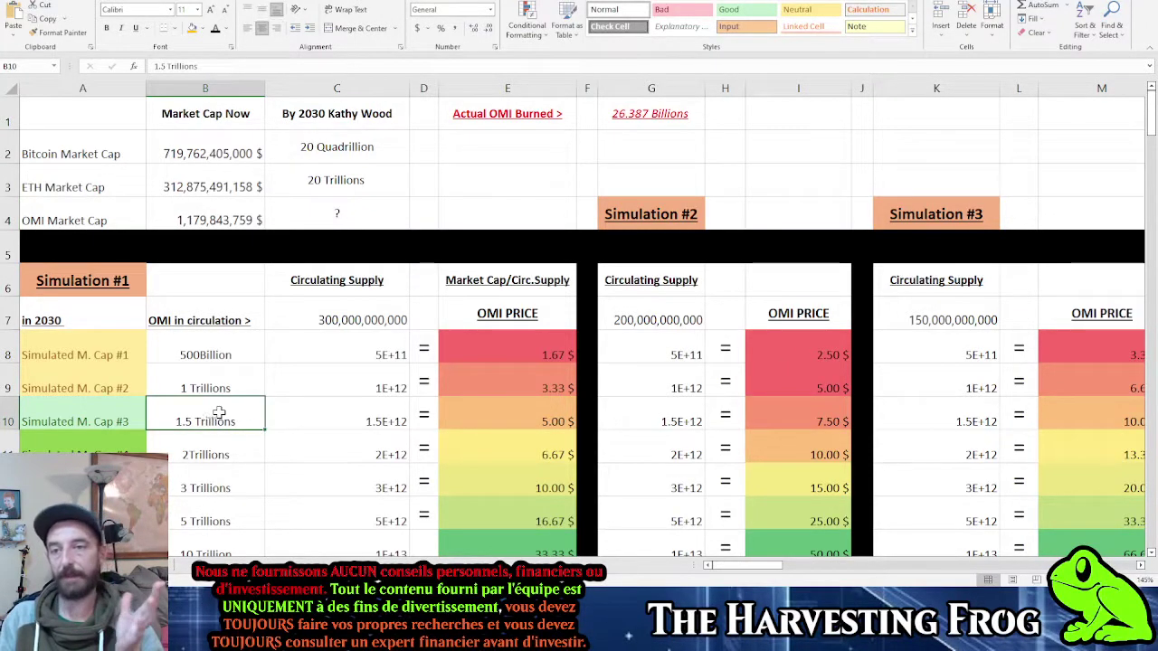
click(384, 318)
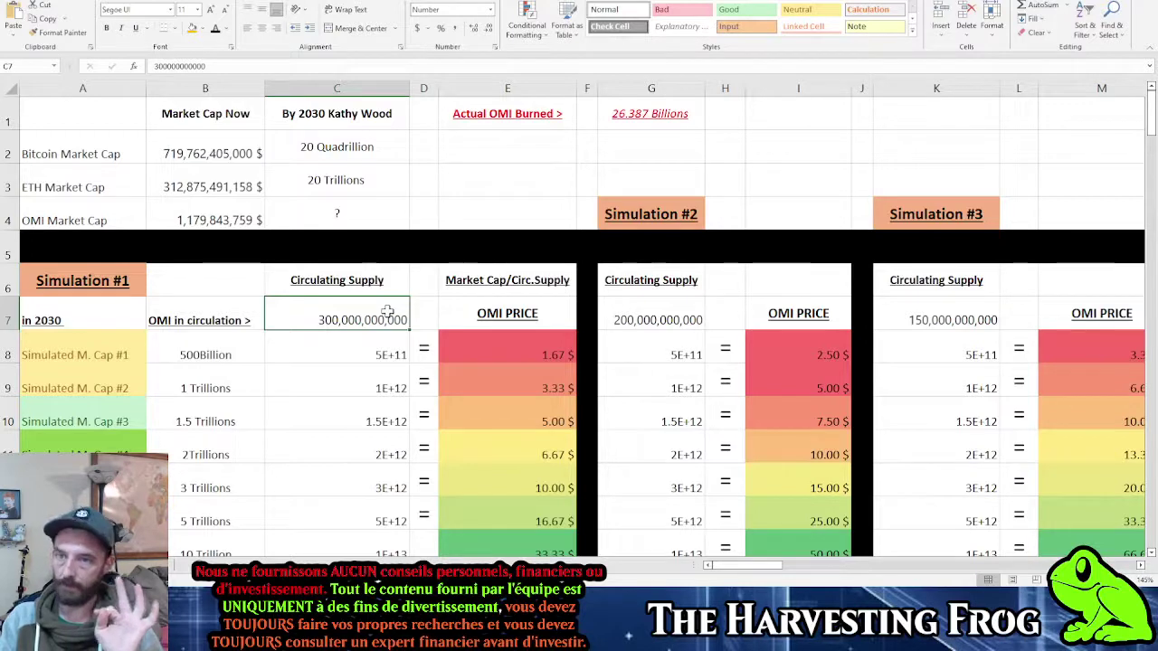
click(504, 413)
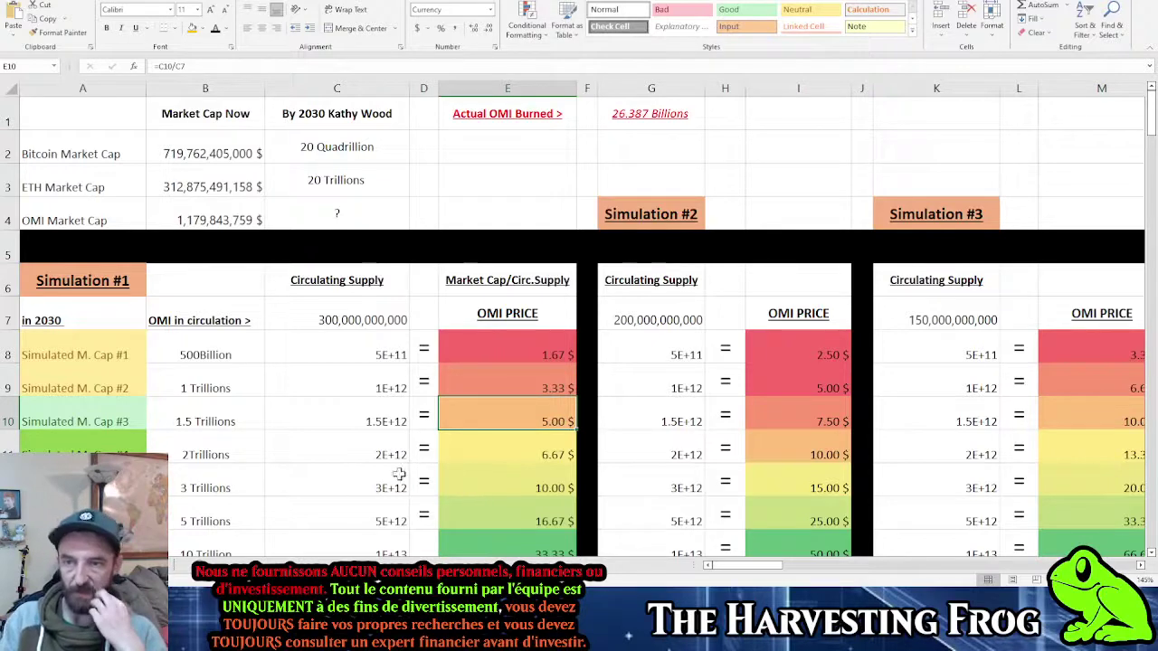
click(373, 420)
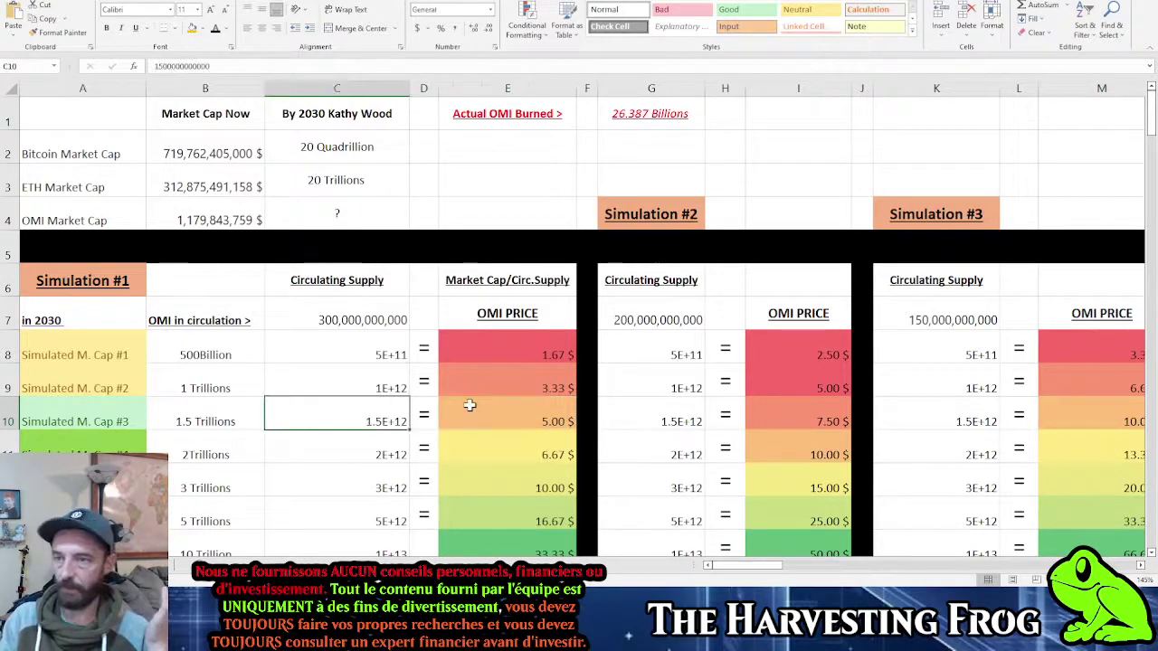
click(469, 405)
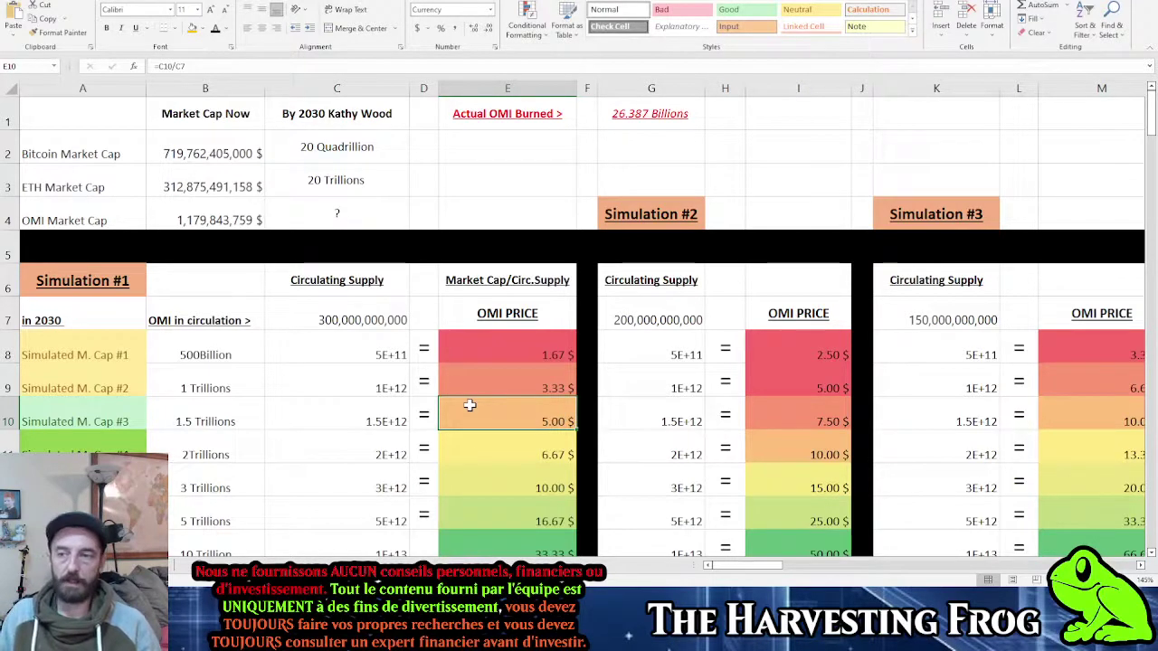
click(537, 452)
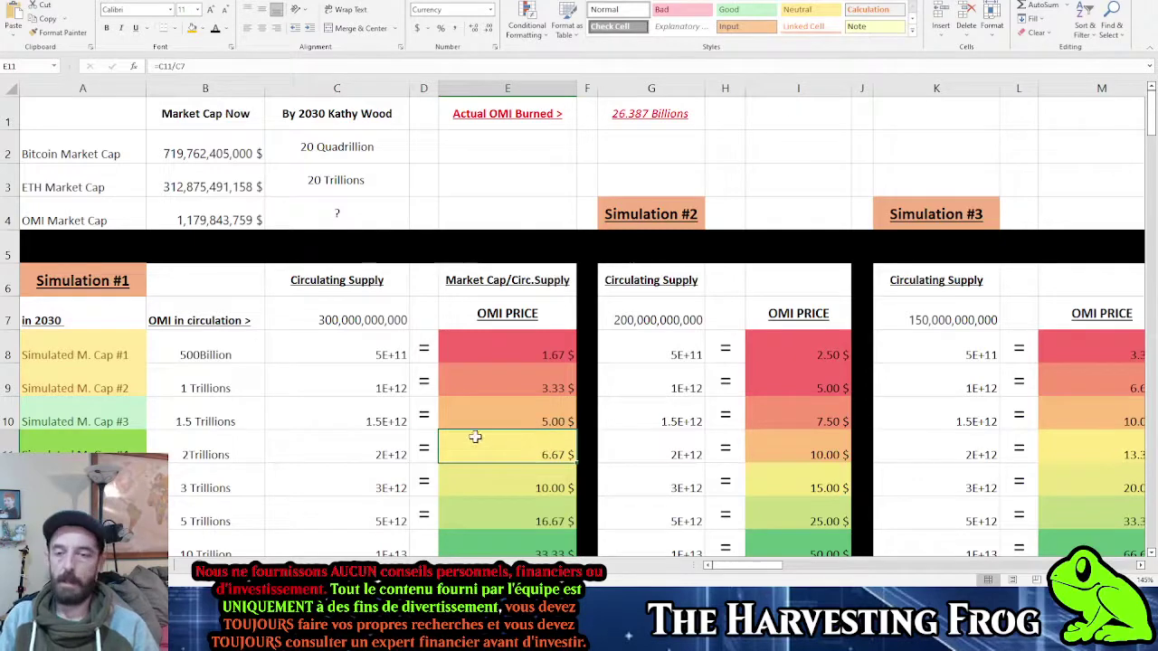
Step: Examine Simulation #1's 5 Trillions and 10 Trillion scenarios against OMI's 2030 market cap cell C4
scroll(361, 394, down, 2)
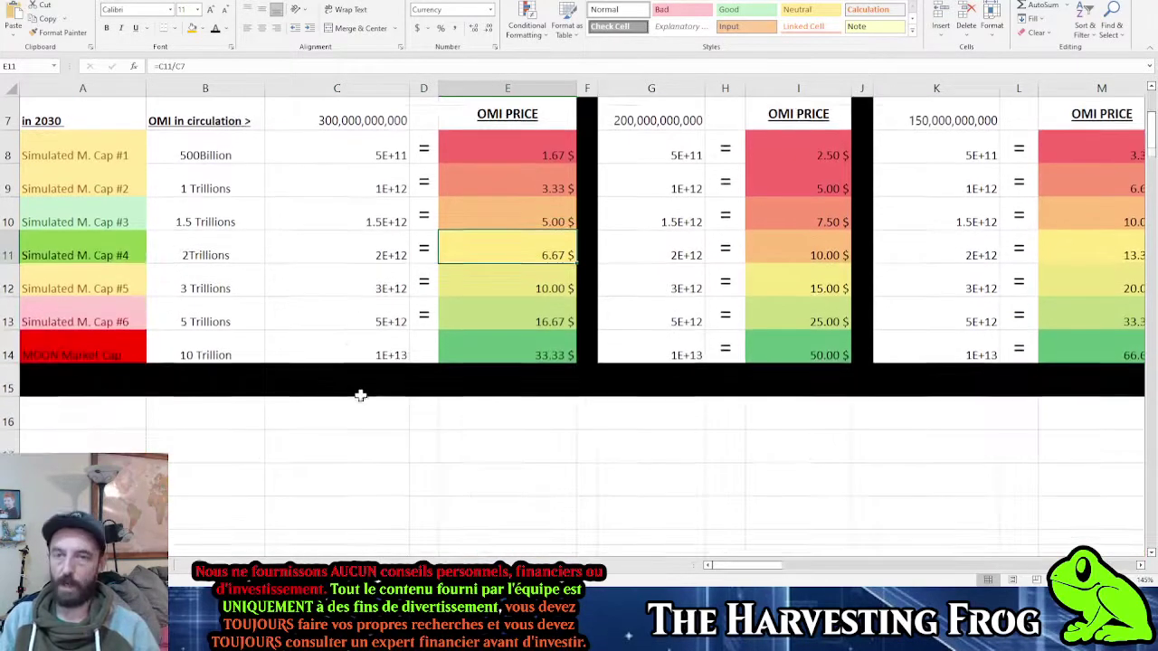
scroll(348, 344, up, 1)
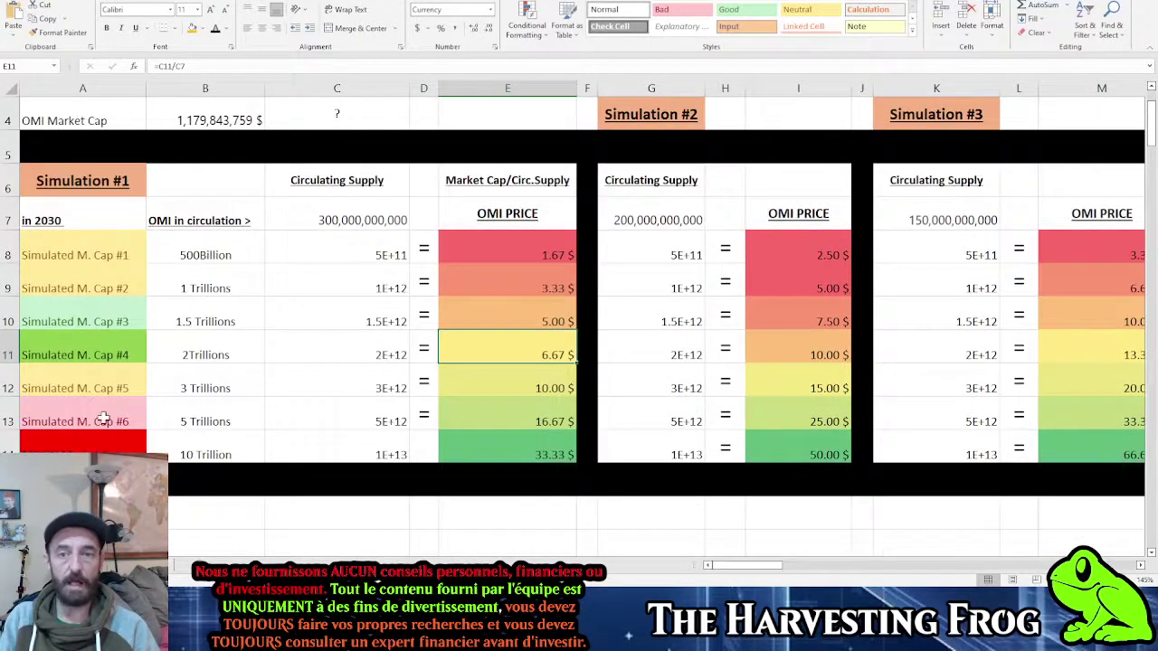
click(201, 418)
click(223, 458)
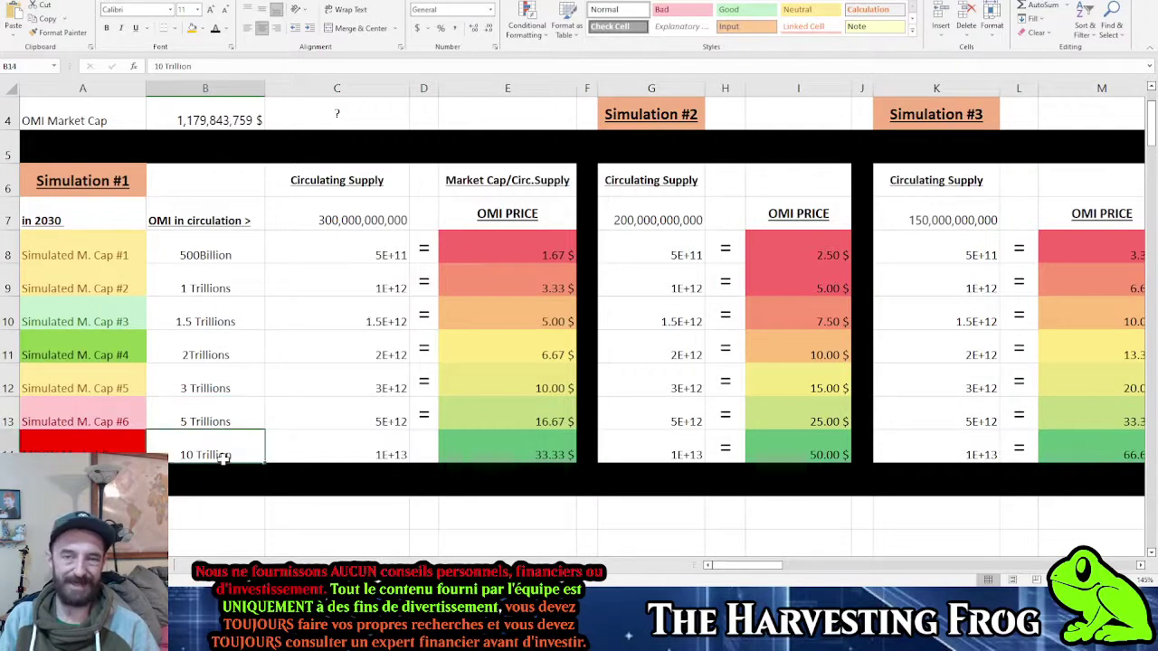
scroll(223, 458, up, 1)
click(366, 210)
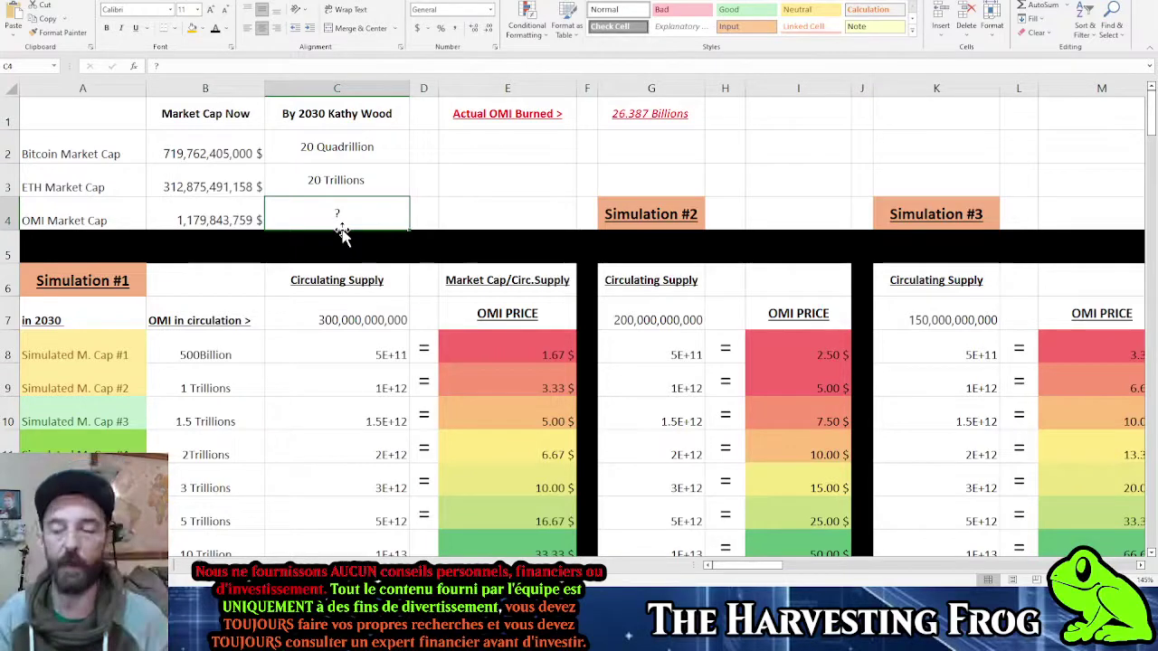
Step: Check Simulation #1's circulating supply and the 10 Trillion scenario, then the 5 Trillions scenario with its OMI price in E13
scroll(342, 232, down, 2)
scroll(359, 186, up, 1)
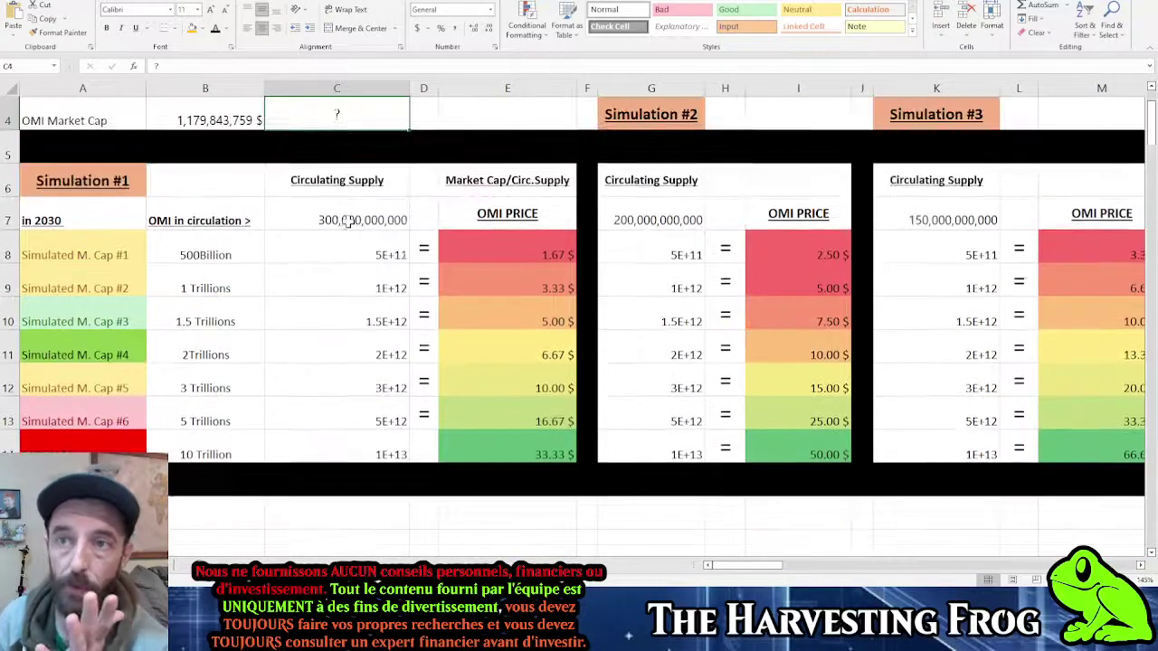
click(347, 221)
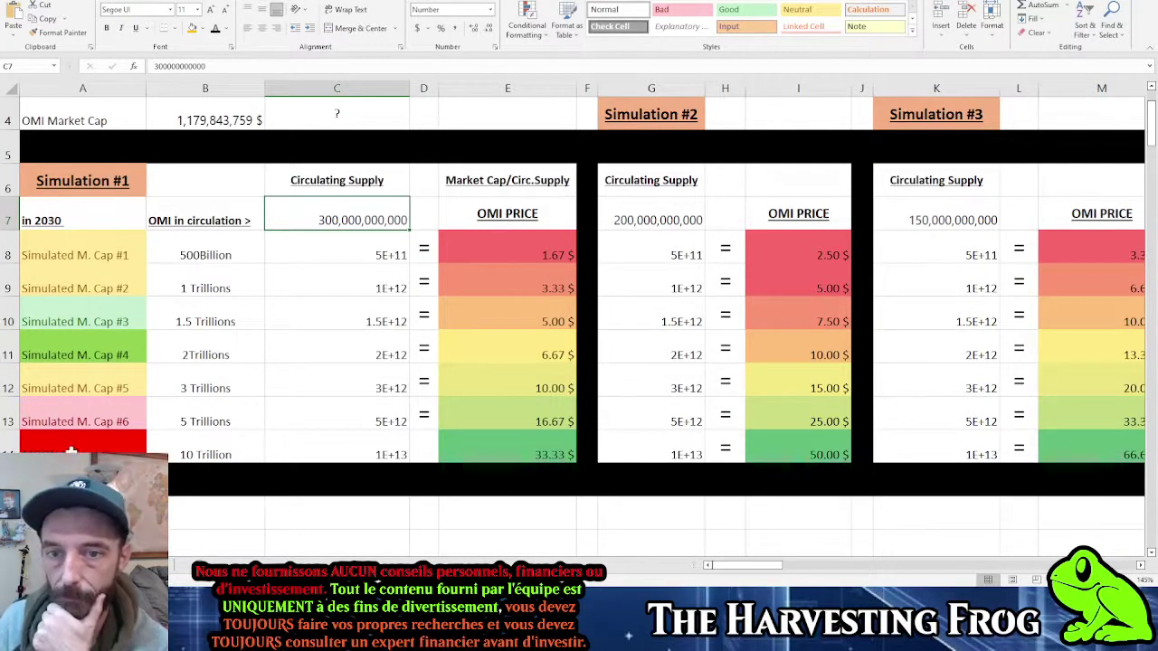
click(185, 457)
click(220, 409)
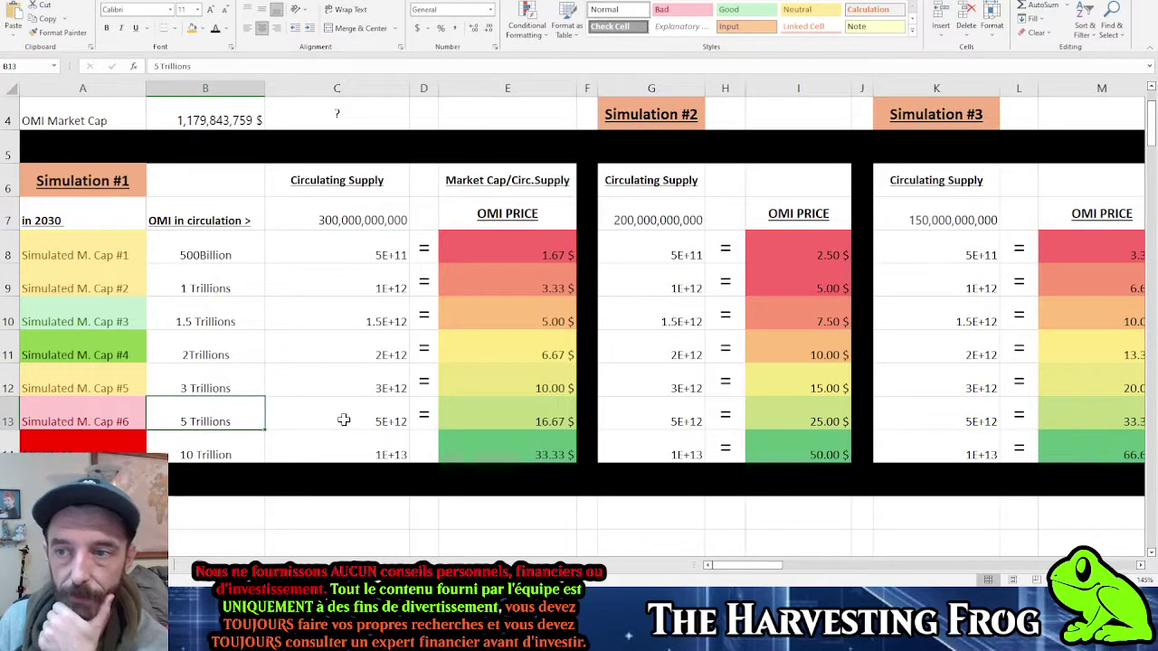
click(515, 421)
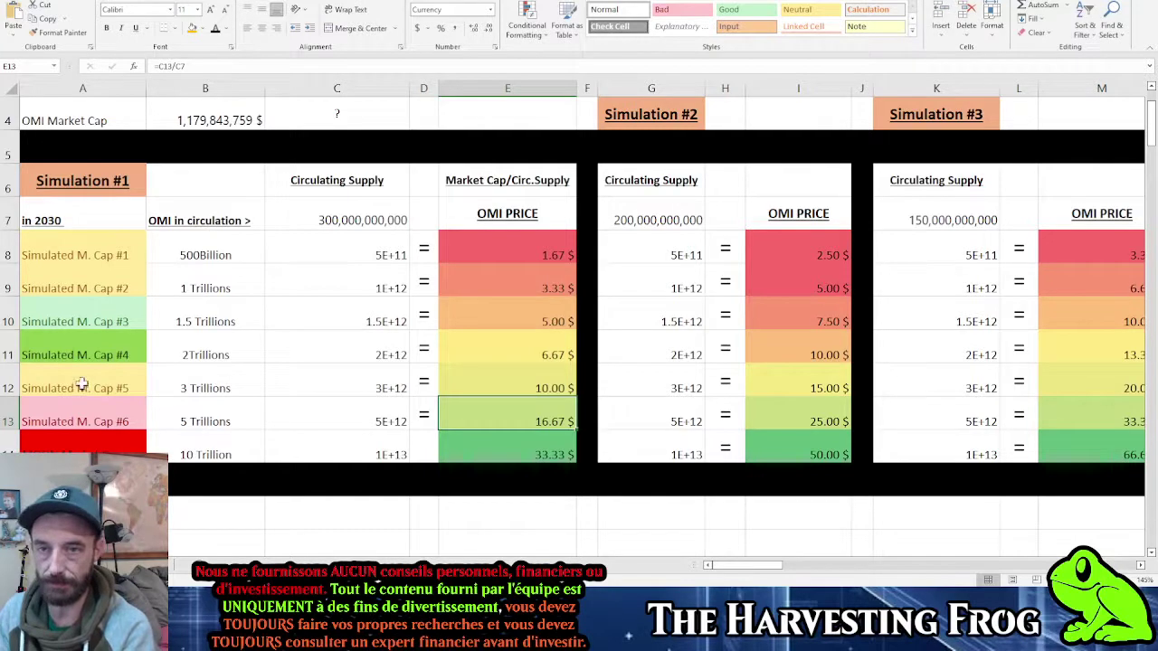
Step: Highlight A12:E14 and then A13:E14 in Simulation #1, and inspect the MOON Market Cap label, scenario and OMI price
drag(83, 384, 530, 437)
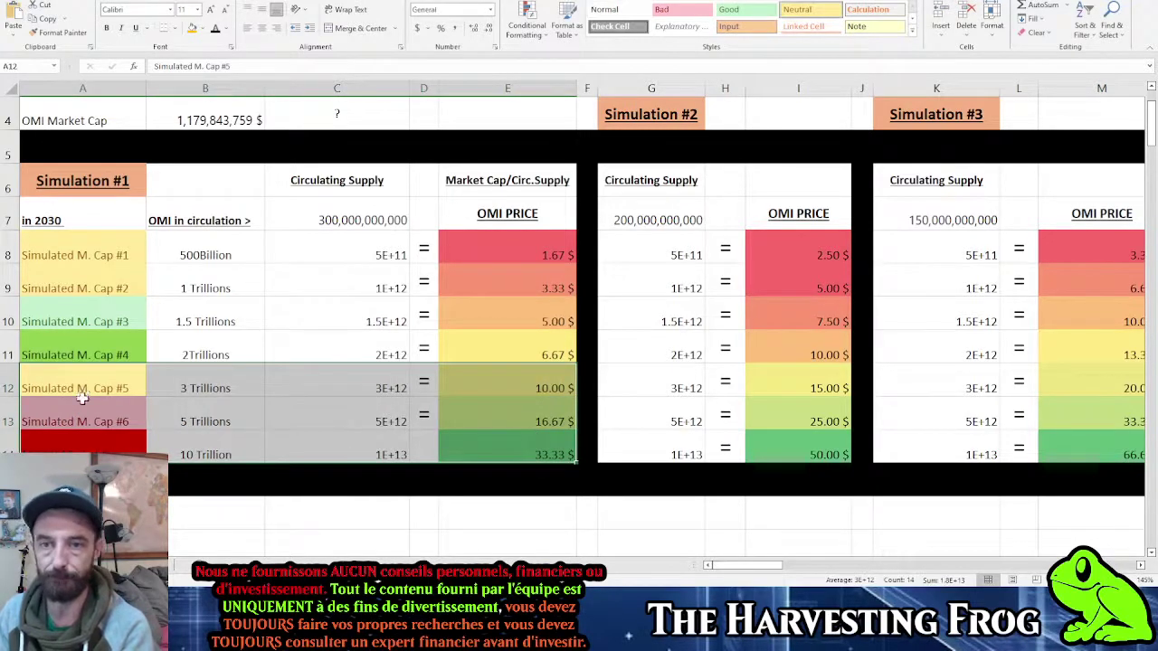
drag(83, 417, 570, 463)
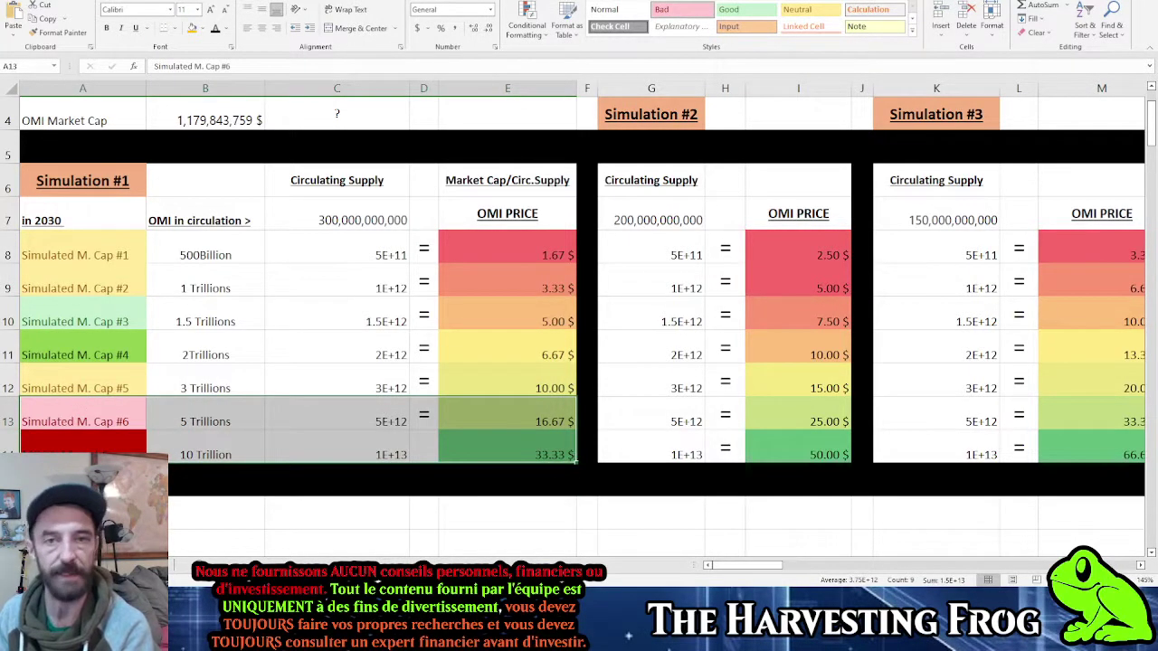
scroll(321, 334, down, 1)
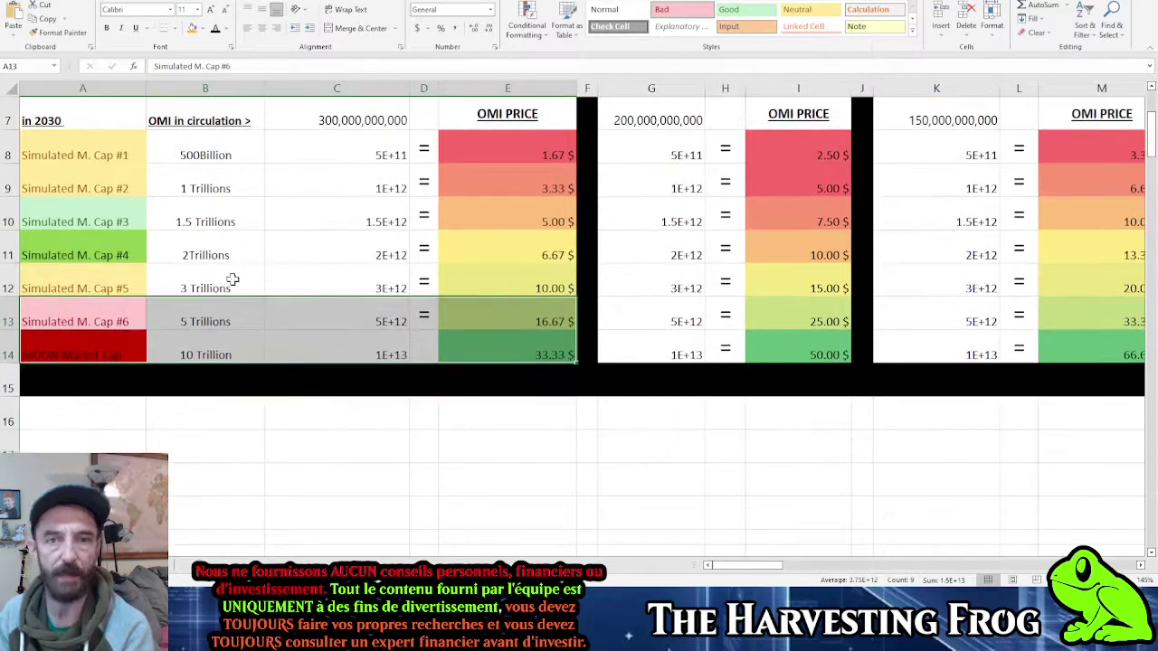
click(149, 408)
click(82, 353)
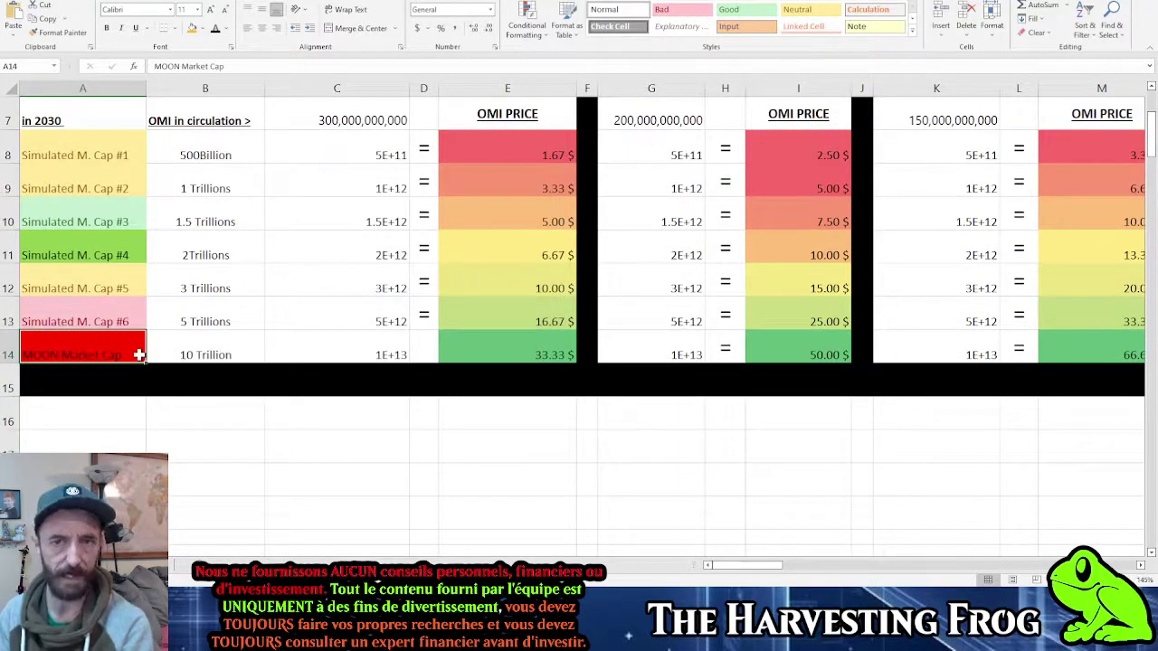
click(235, 341)
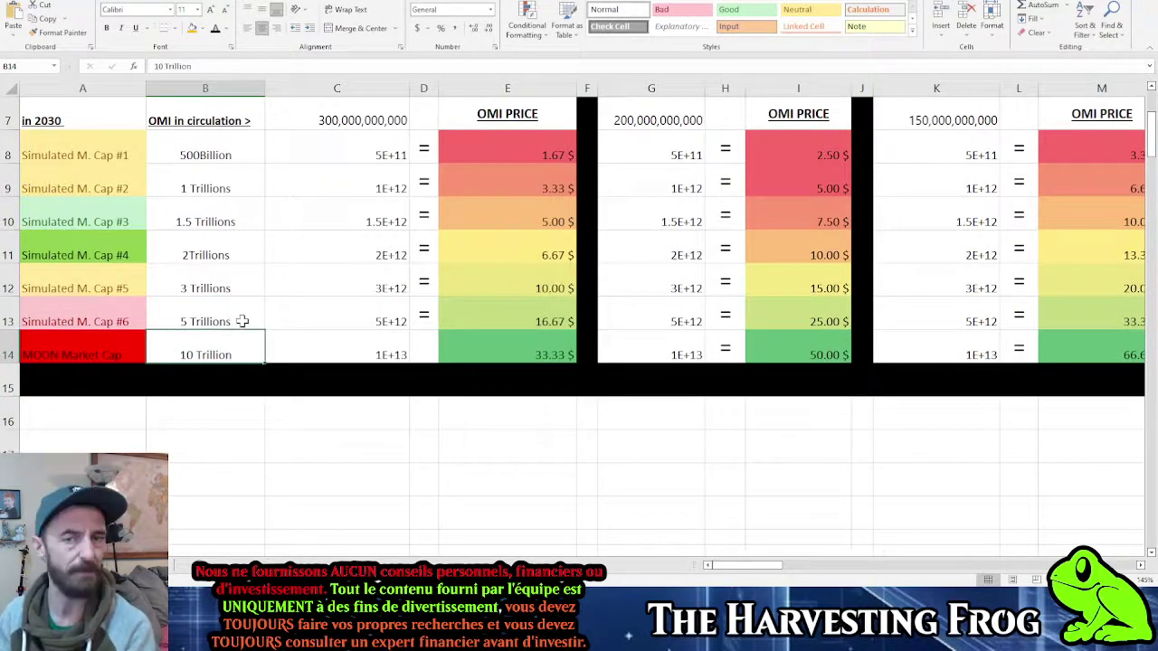
click(477, 348)
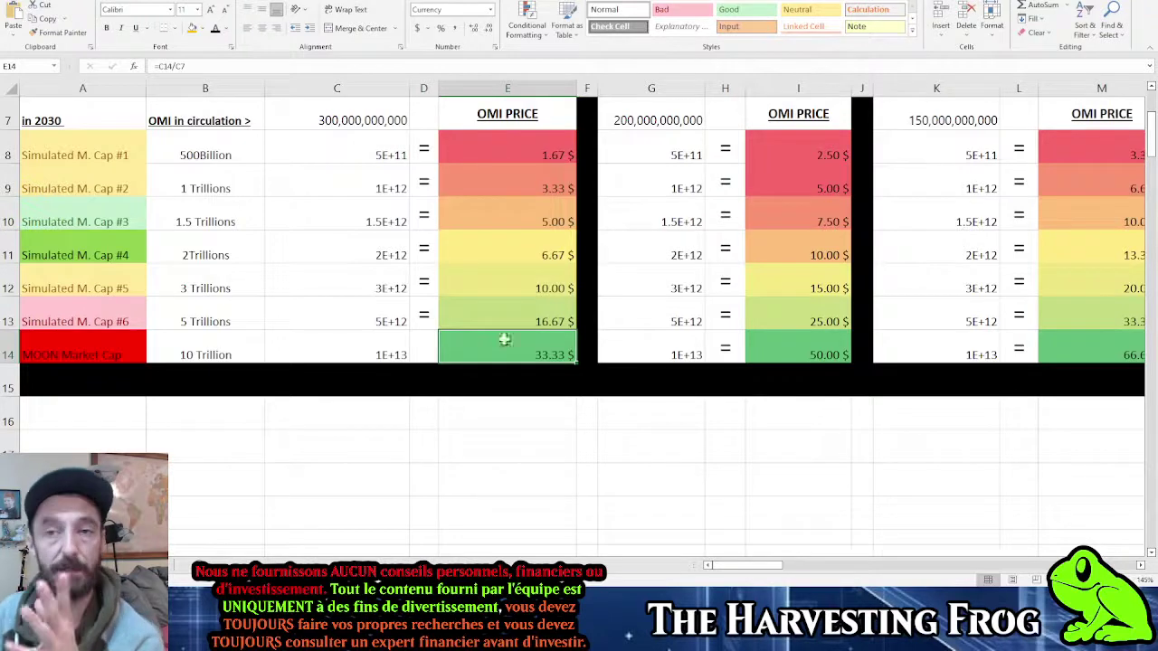
Step: Highlight all Simulation #1 scenarios with their header row, A7:E14, then focus on cell C10
scroll(538, 282, up, 2)
scroll(463, 283, down, 1)
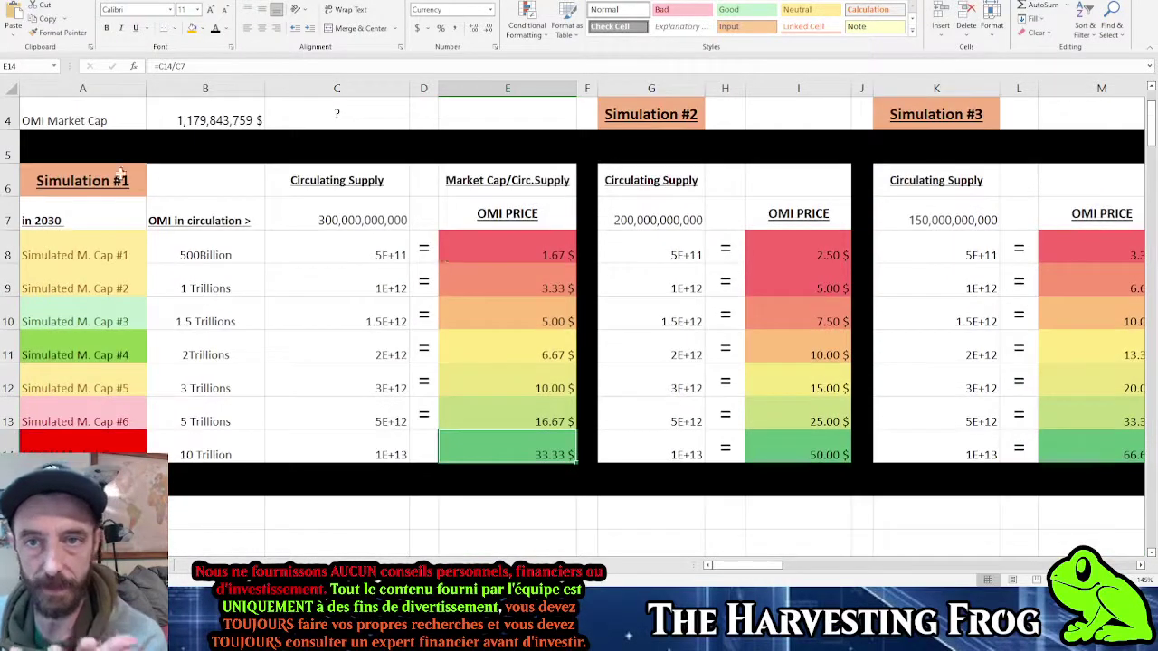
drag(41, 220, 542, 430)
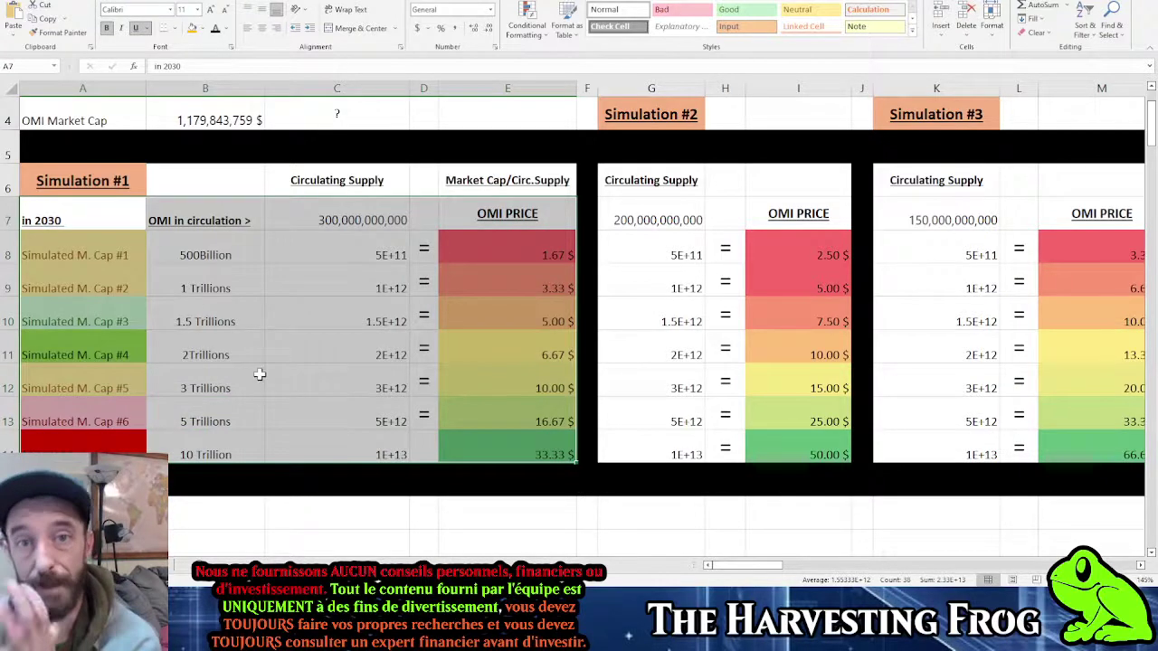
click(359, 302)
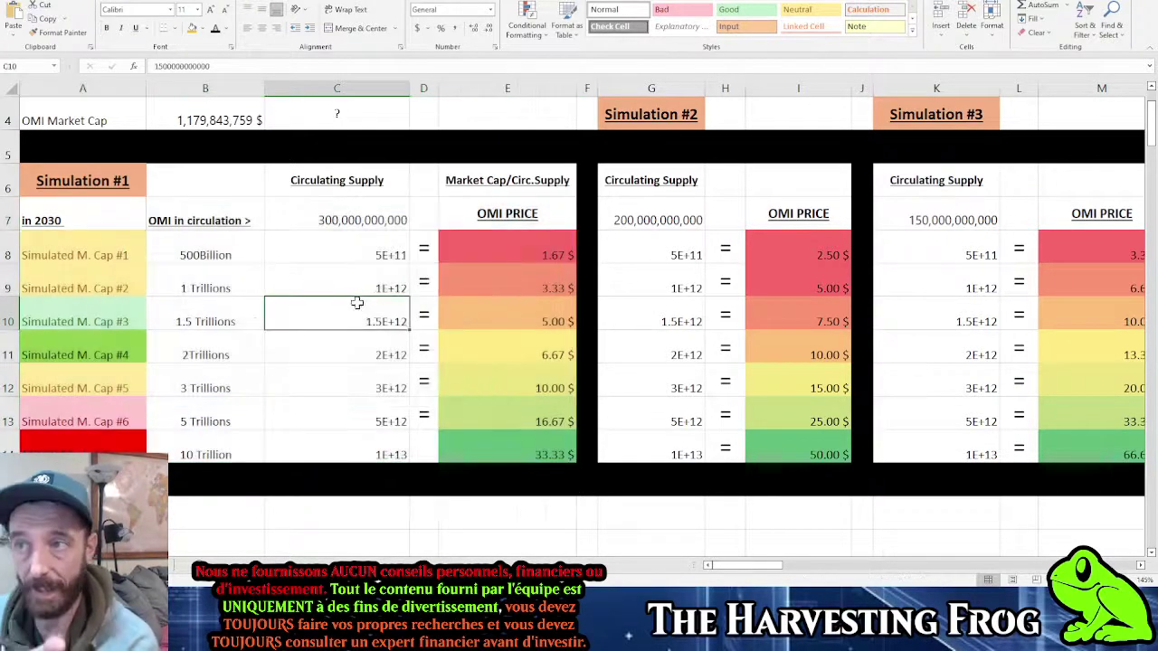
Step: Enter 24 Milliard in cell G2, beneath the actual OMI burned figure
scroll(443, 267, up, 1)
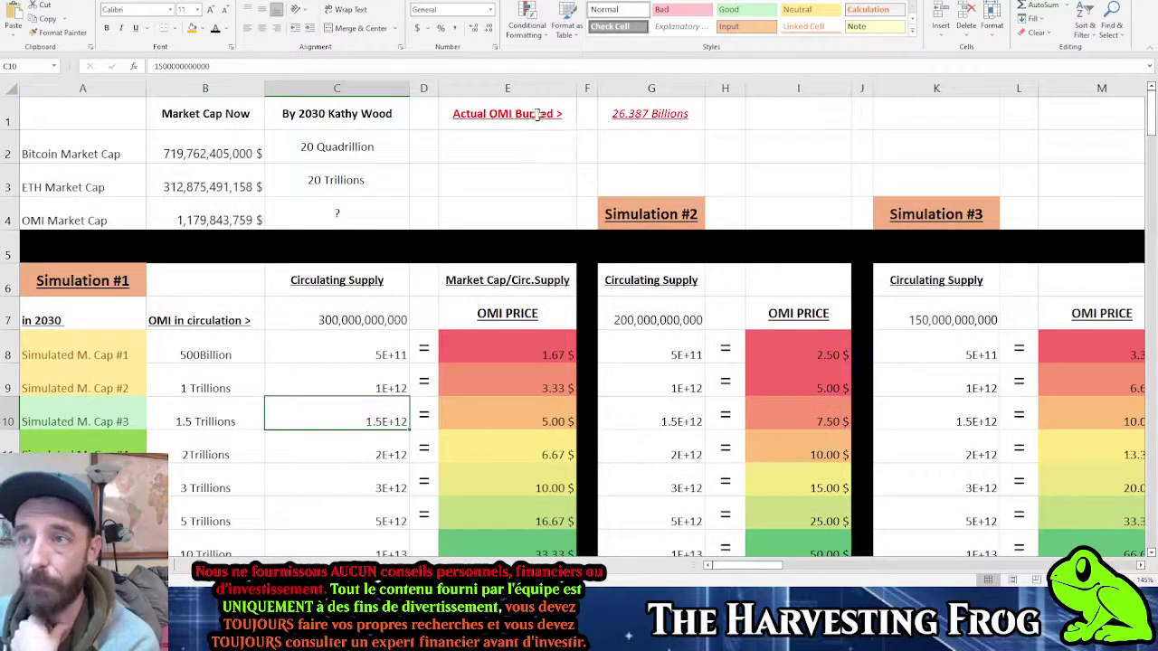
drag(520, 114, 666, 132)
click(644, 150)
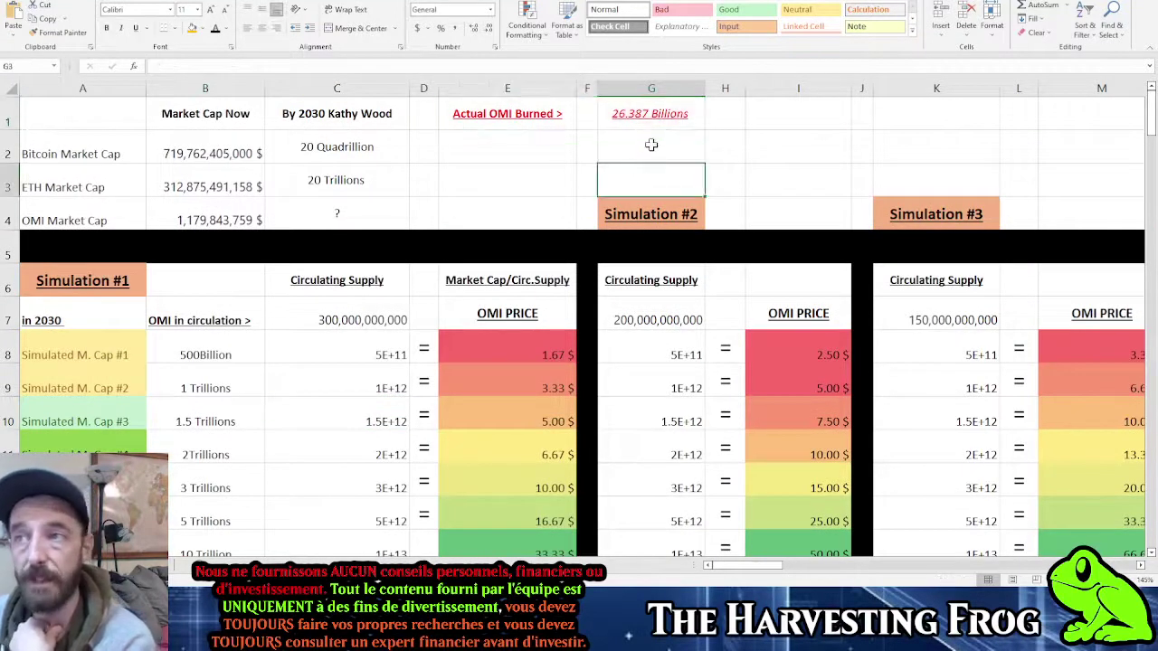
text(24)
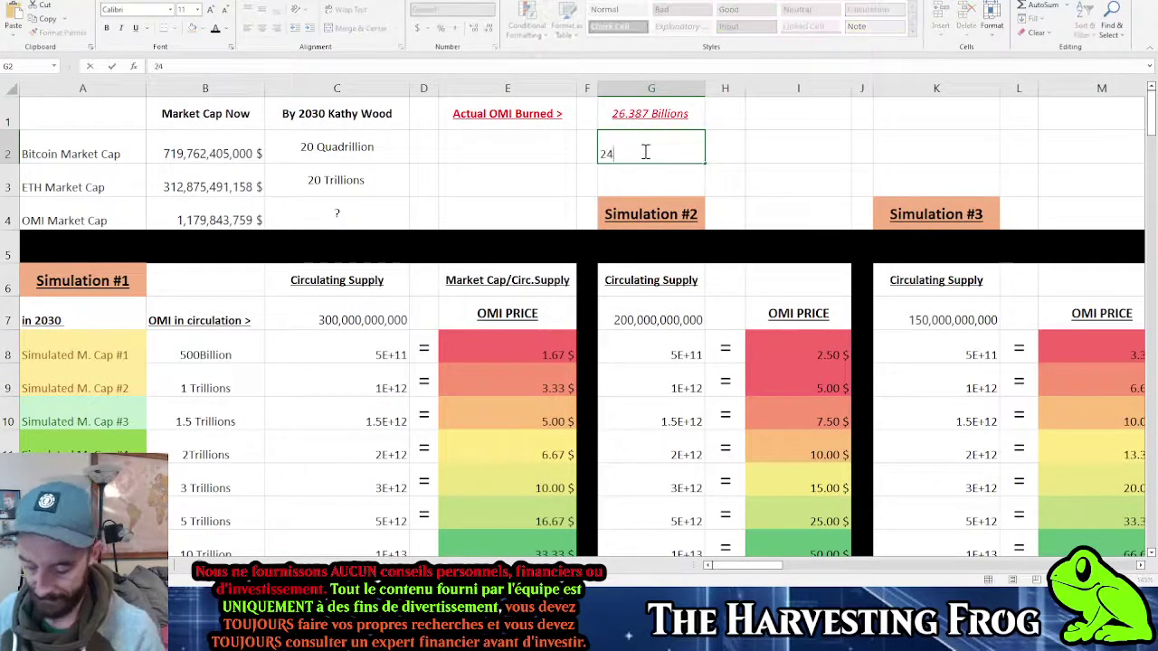
text( Billion)
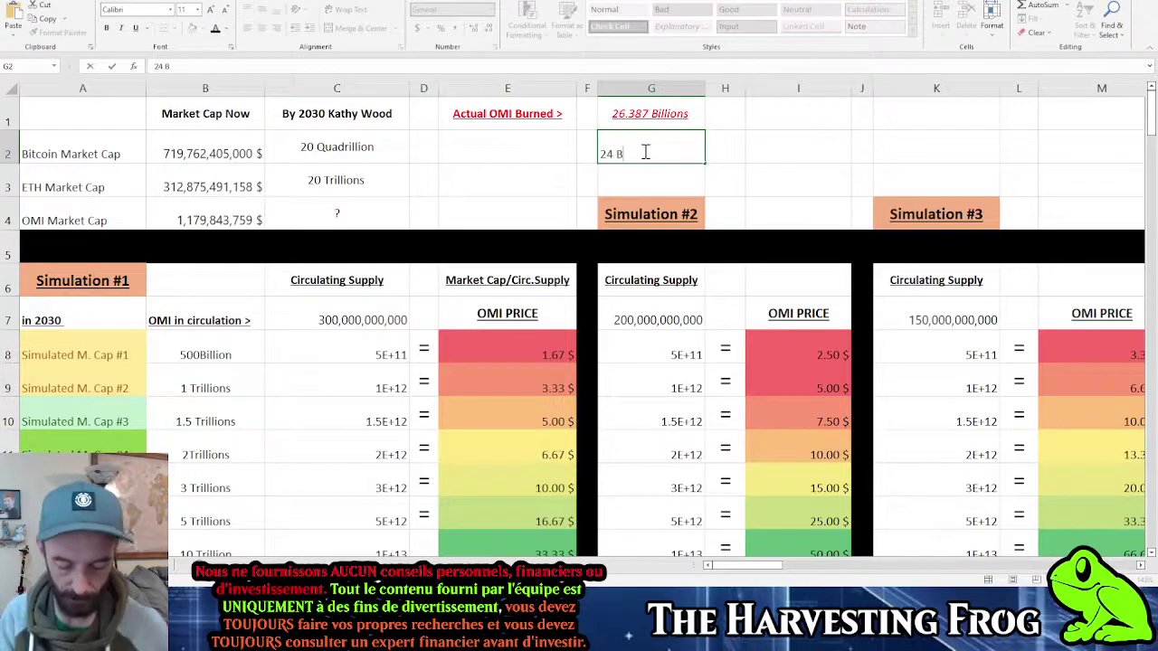
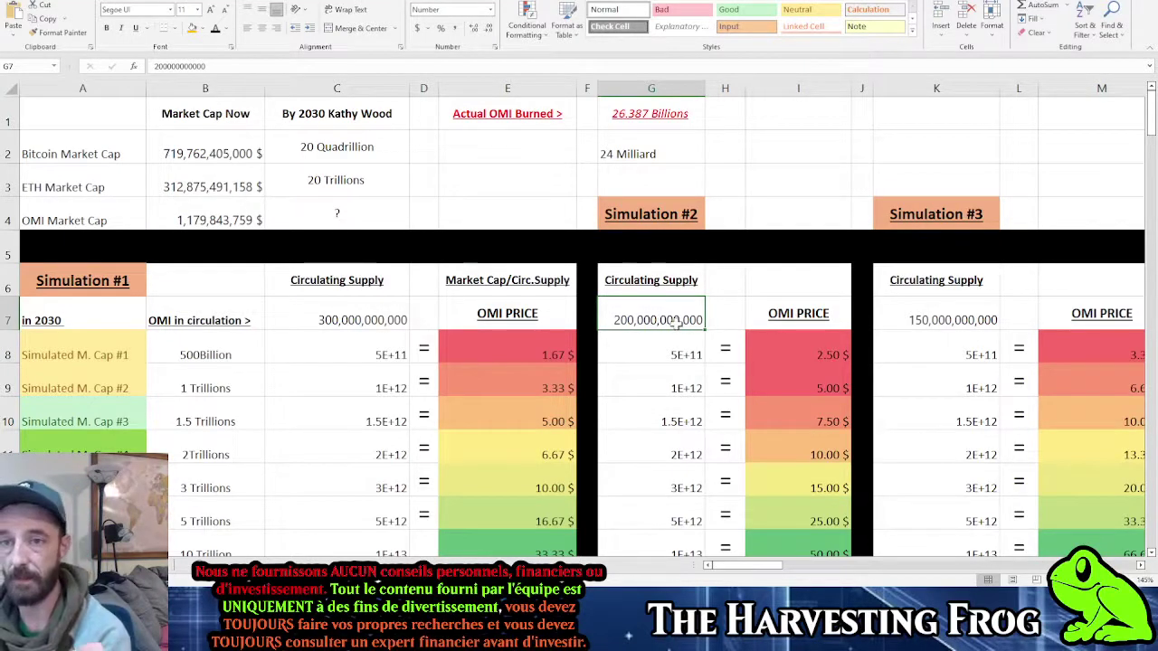
Step: Compare the 500Billion scenario with Simulation #2's market cap value, circulating supply and OMI price in I8
click(192, 351)
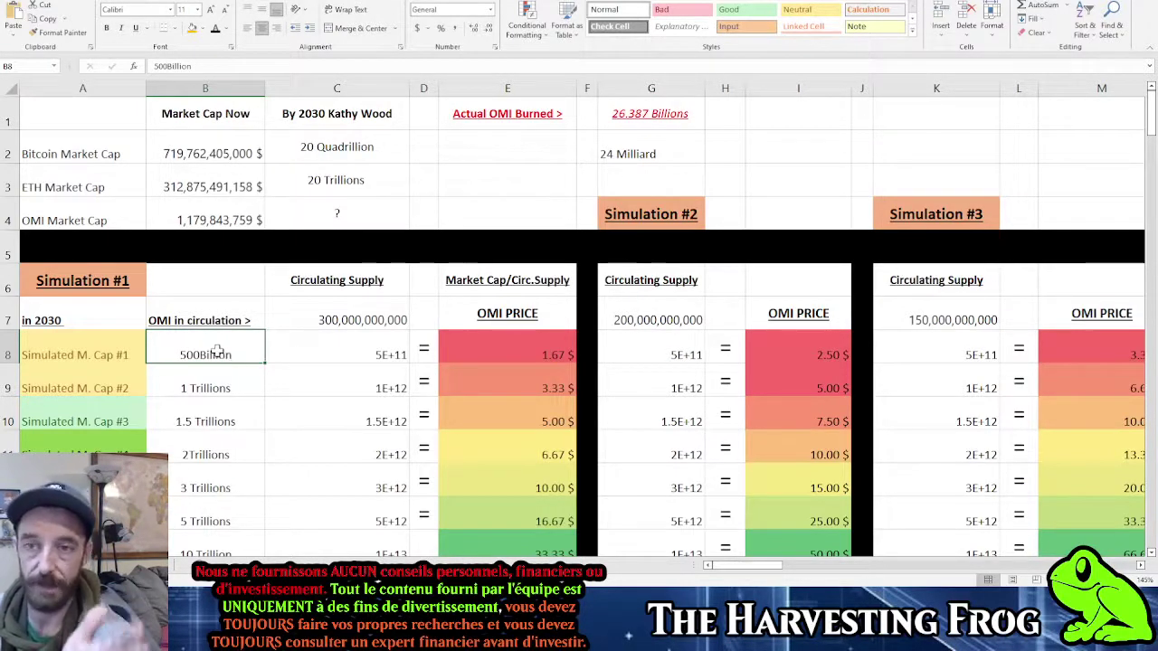
click(649, 348)
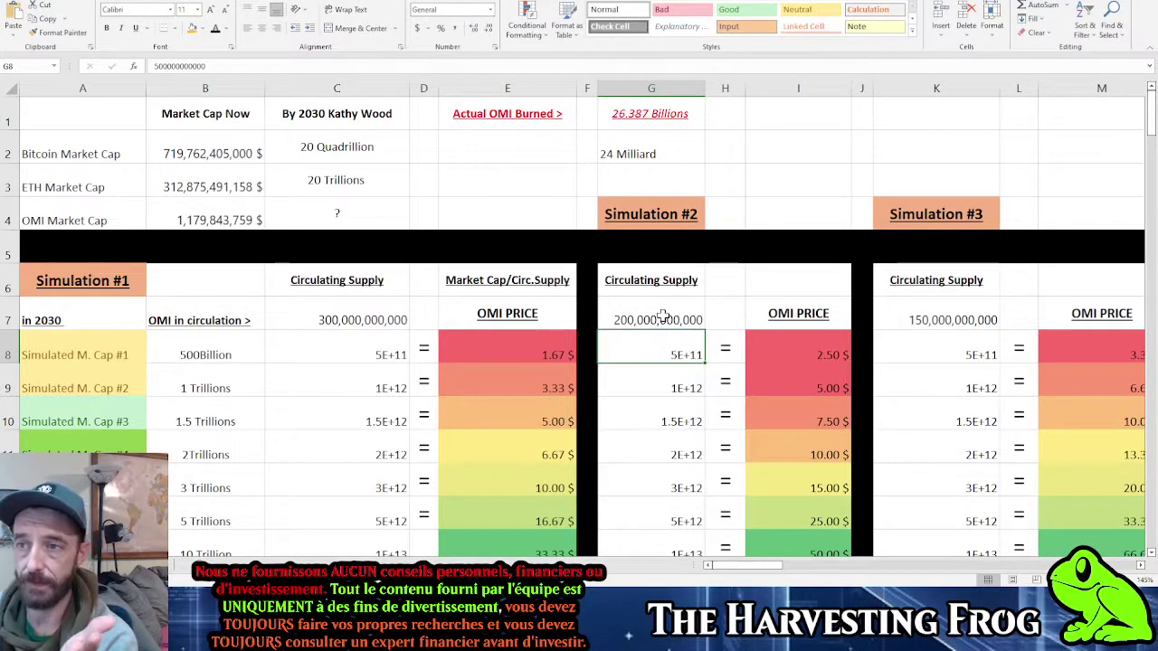
click(663, 316)
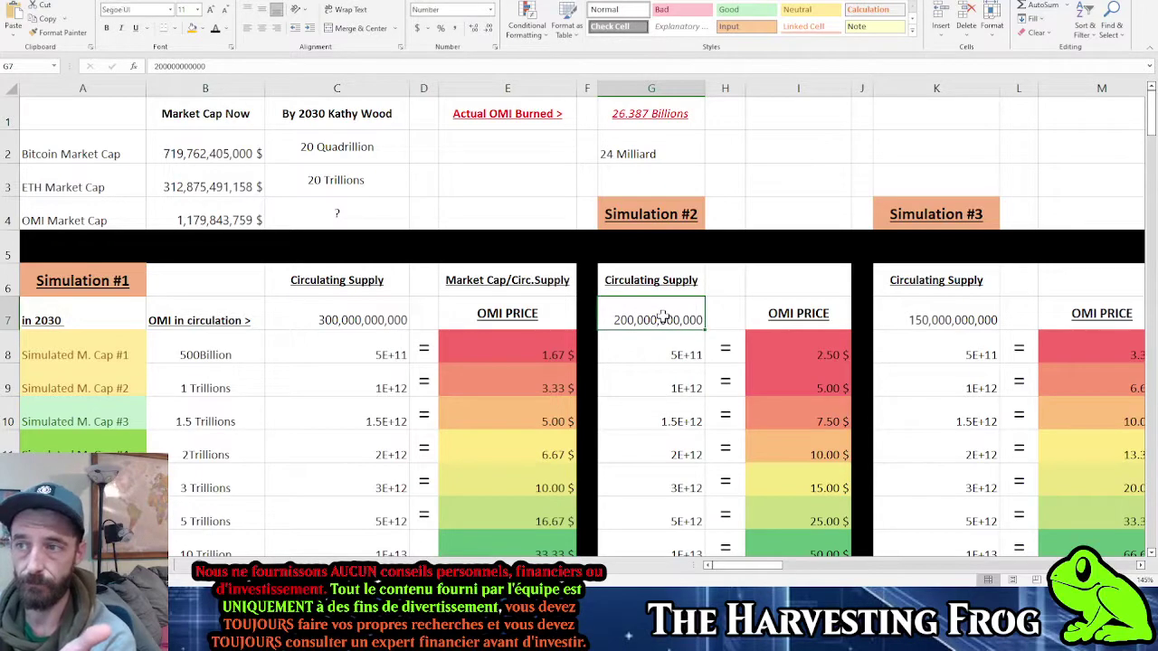
click(818, 347)
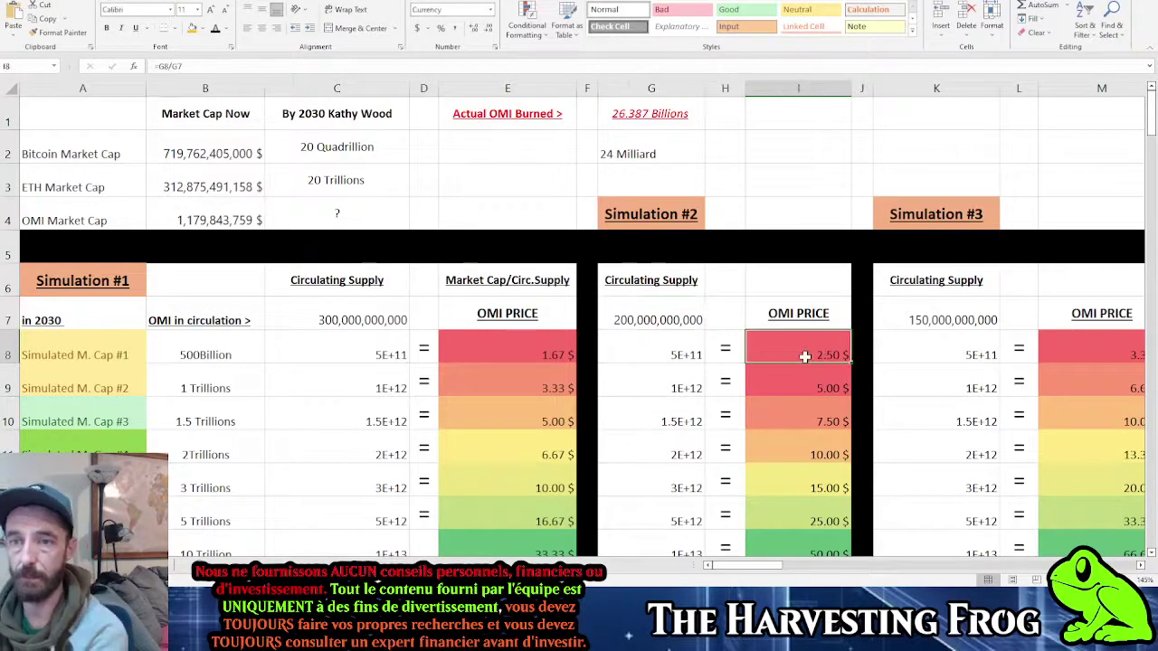
Step: Highlight simulated market caps #1 and #2 across Simulations #1 and #2, A8:I9, then focus on the OMI price in E8
drag(86, 342, 794, 380)
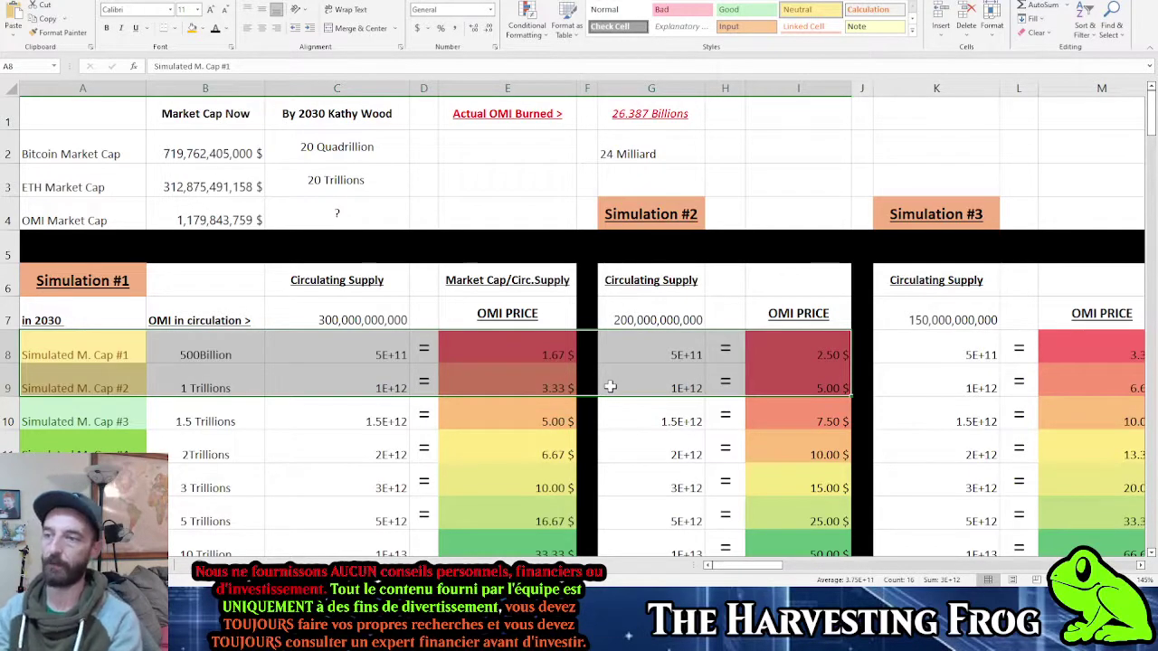
click(568, 328)
click(552, 352)
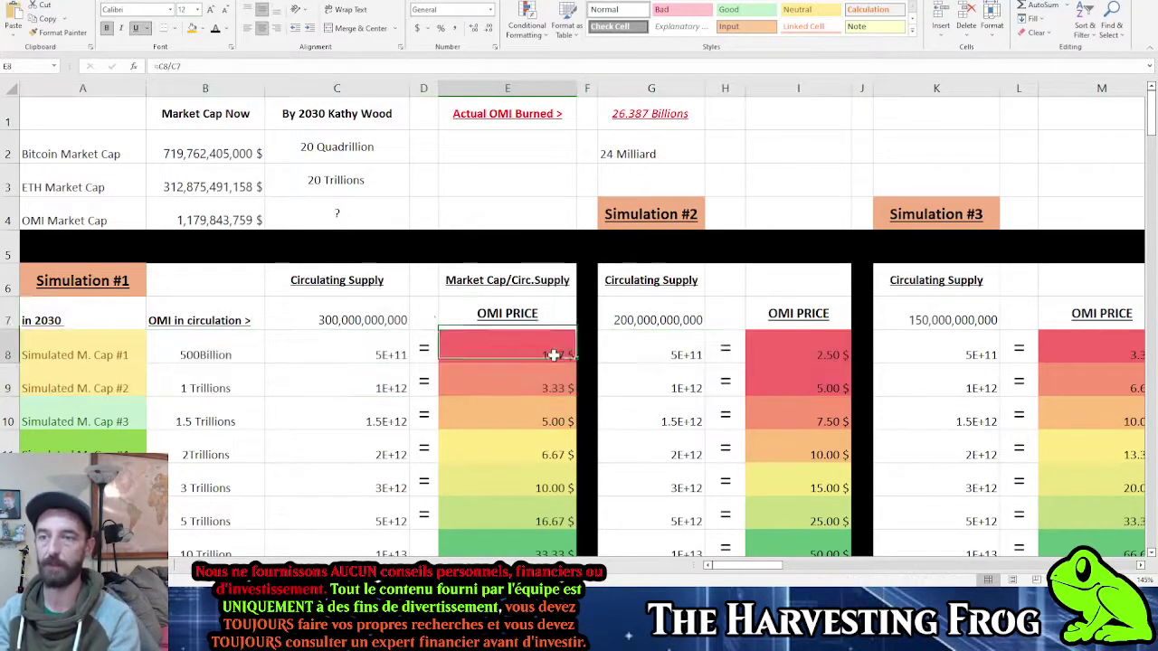
Step: Compare the 500Billion and 1 Trillions market caps in B8 and B9 with the circulating supplies of Simulations #1 and #2 in C7 and G7
click(838, 387)
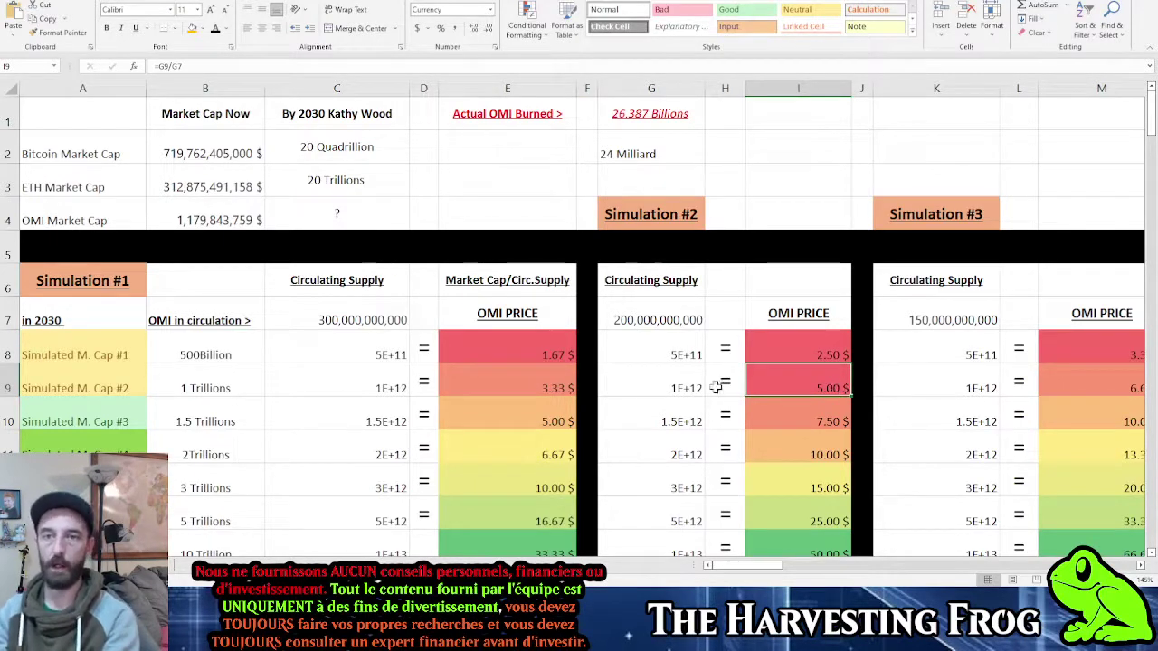
click(205, 355)
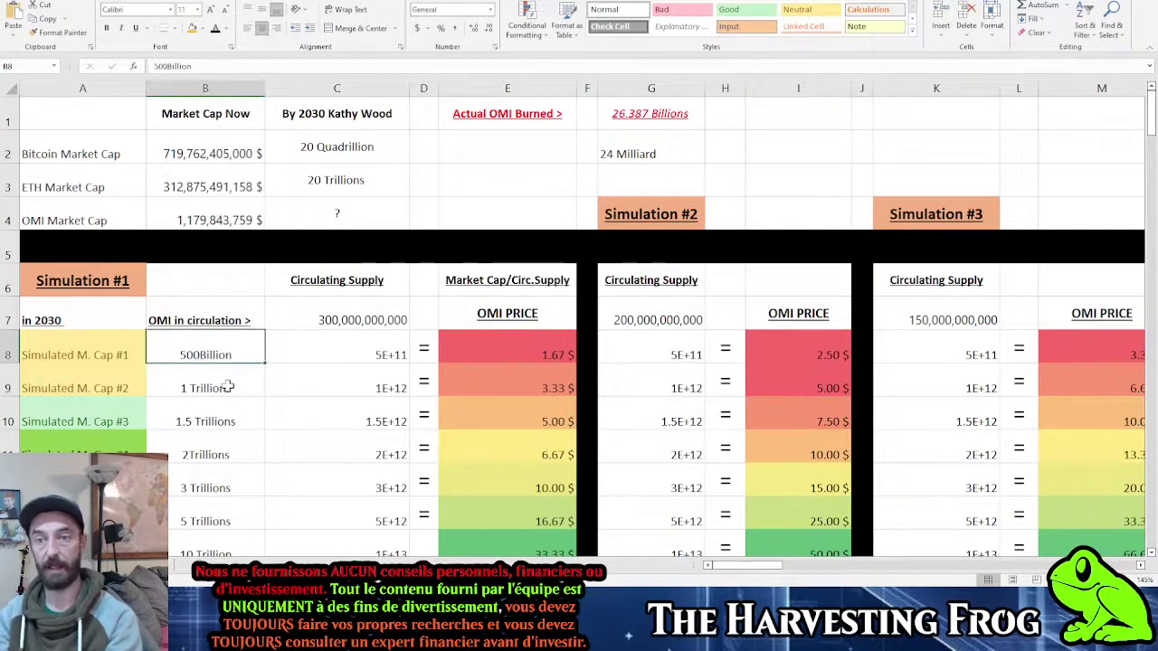
click(229, 387)
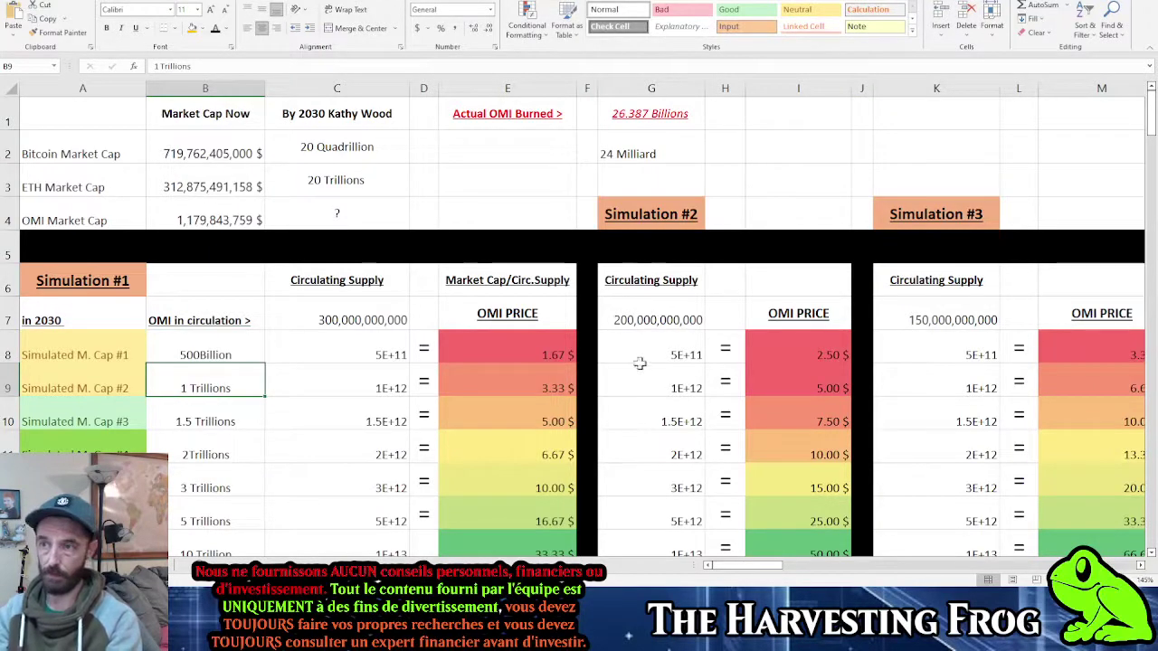
click(228, 357)
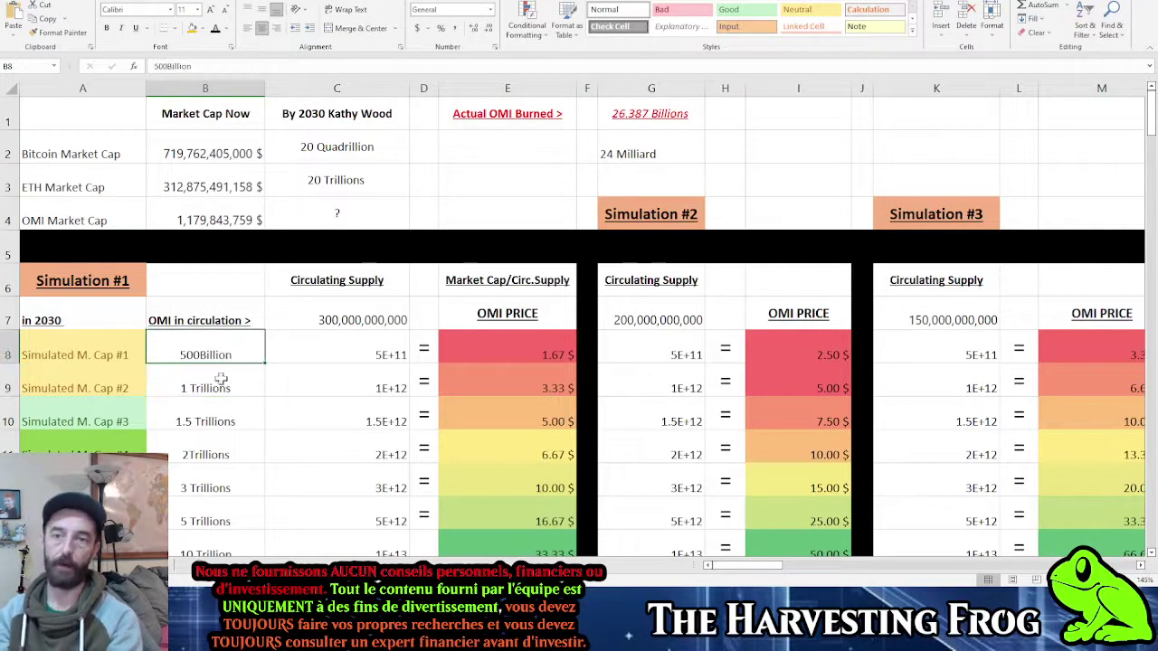
click(215, 383)
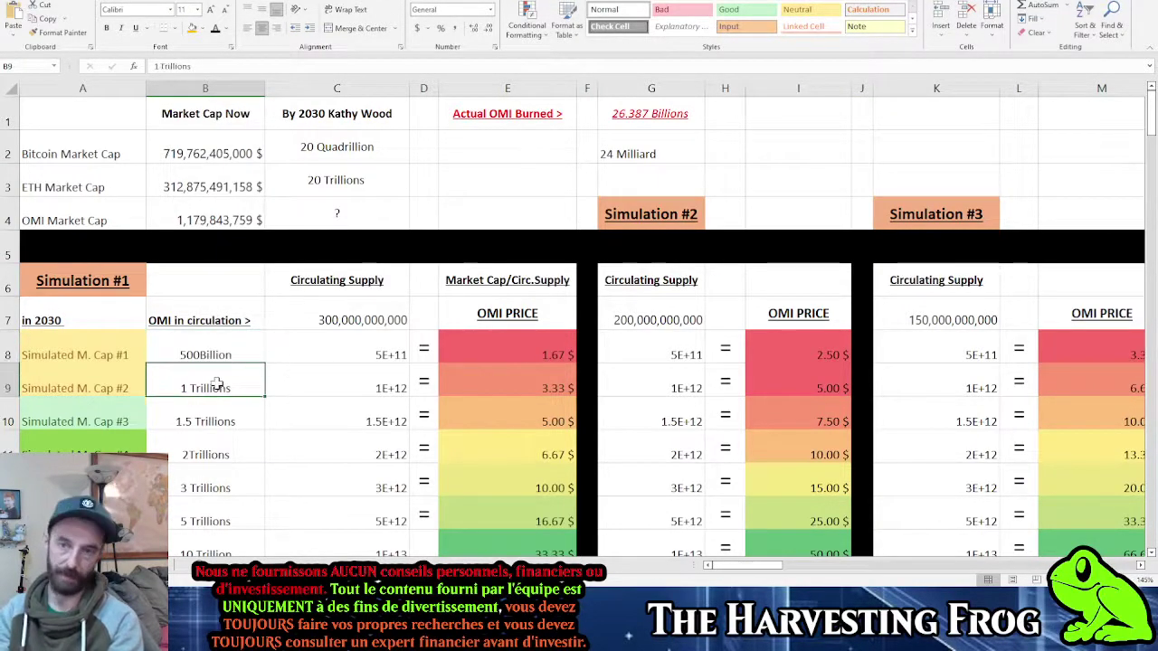
click(369, 317)
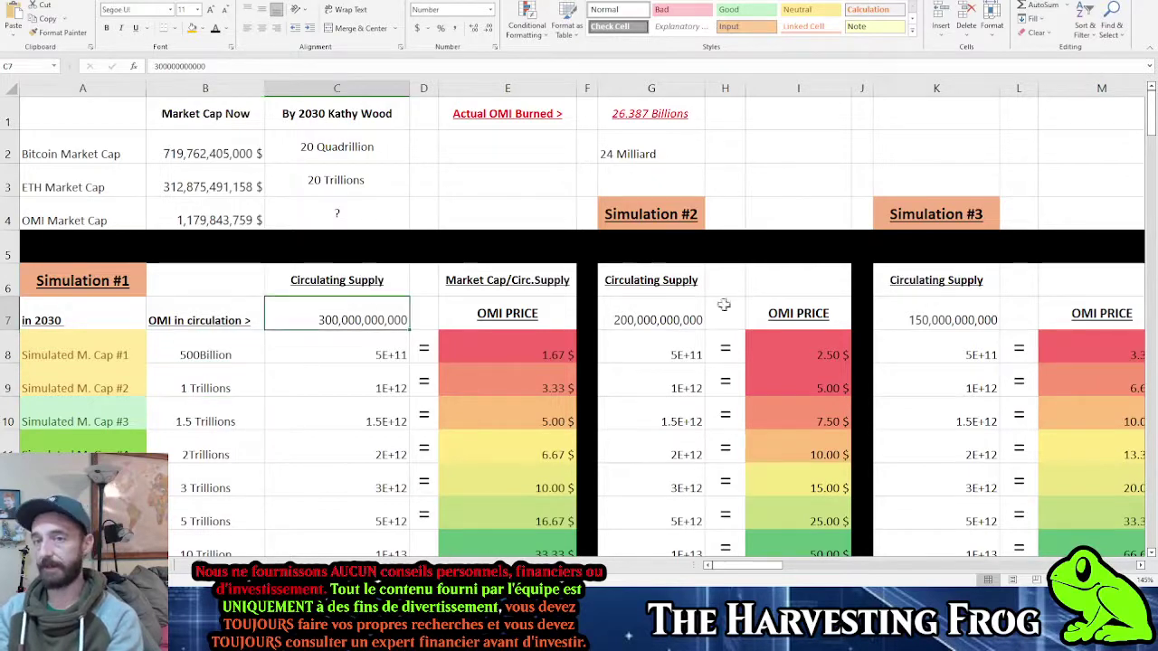
click(636, 318)
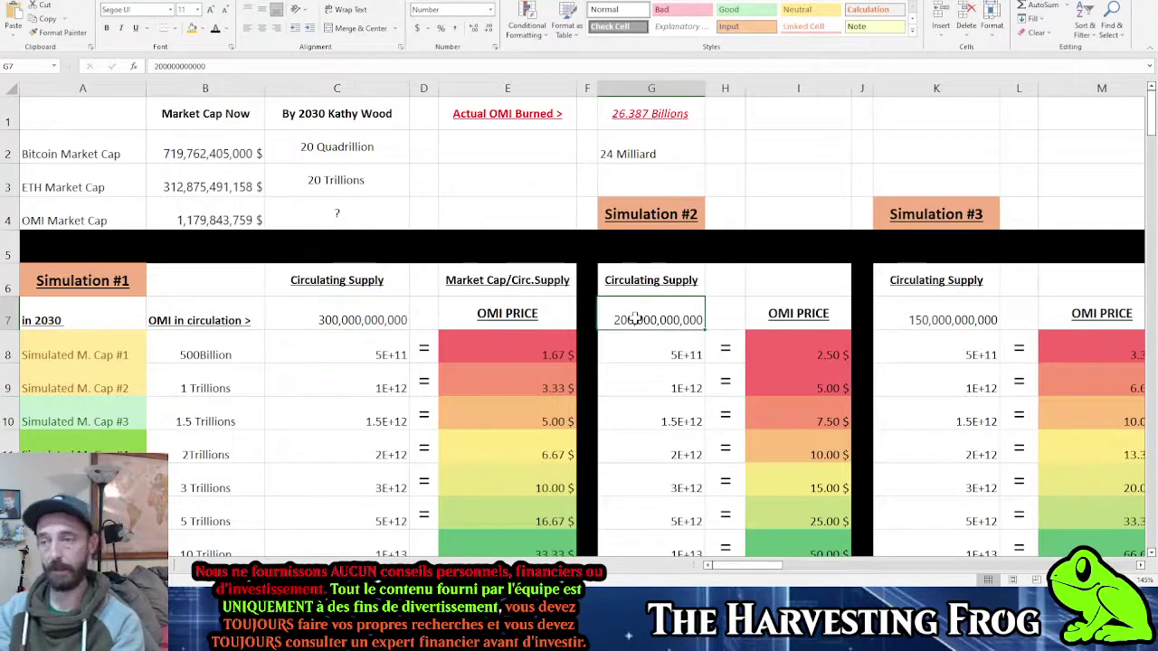
Step: Highlight the OMI price range E8:I9 across Simulations #1 and #2, check E8, and focus on the price in I9
drag(498, 338, 812, 377)
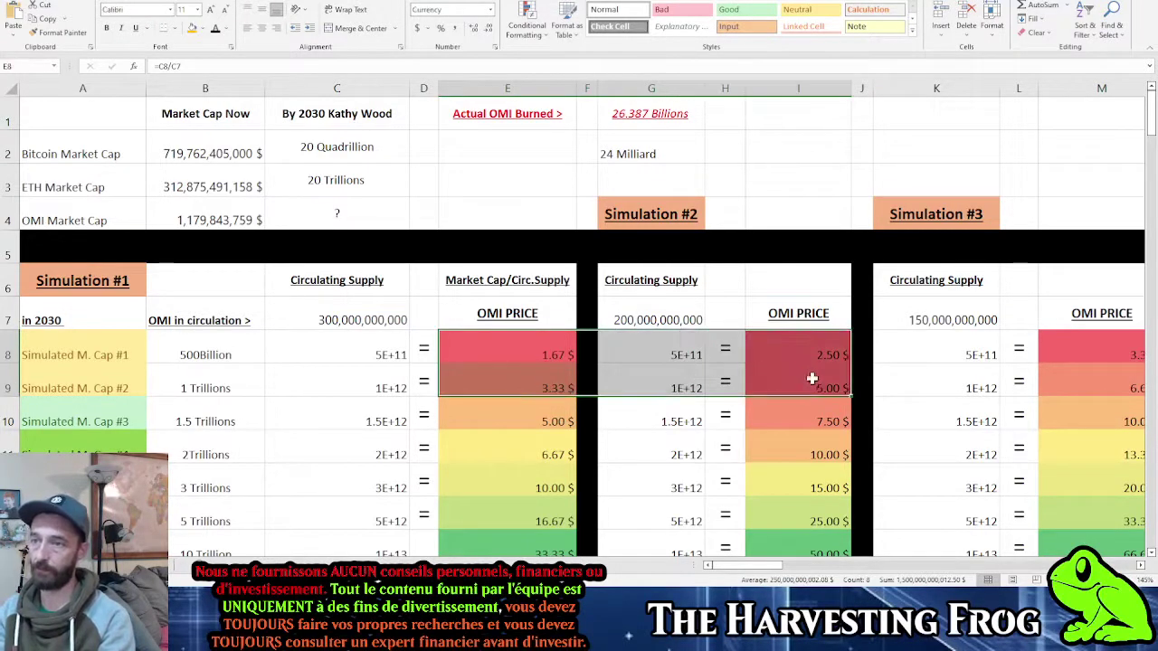
click(521, 351)
click(810, 383)
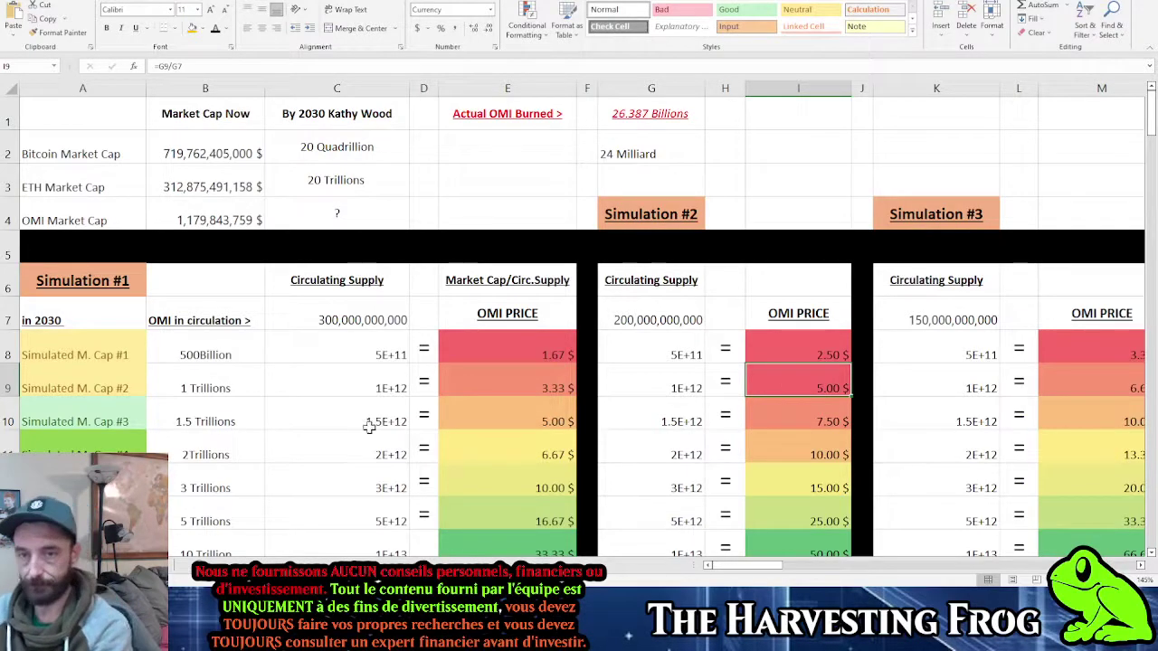
Step: Highlight simulated market caps #3 and #4 in A10:I11, followed by the higher market cap scenarios in A12:I14
scroll(383, 418, down, 1)
click(104, 321)
drag(104, 321, 763, 352)
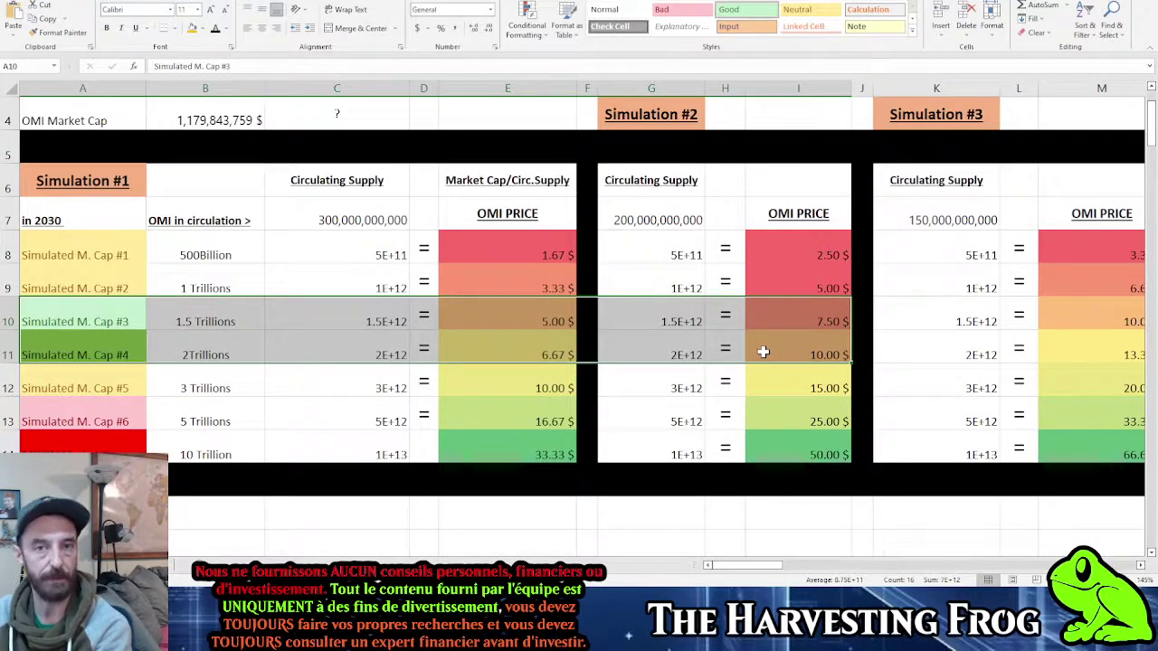
drag(109, 388, 823, 422)
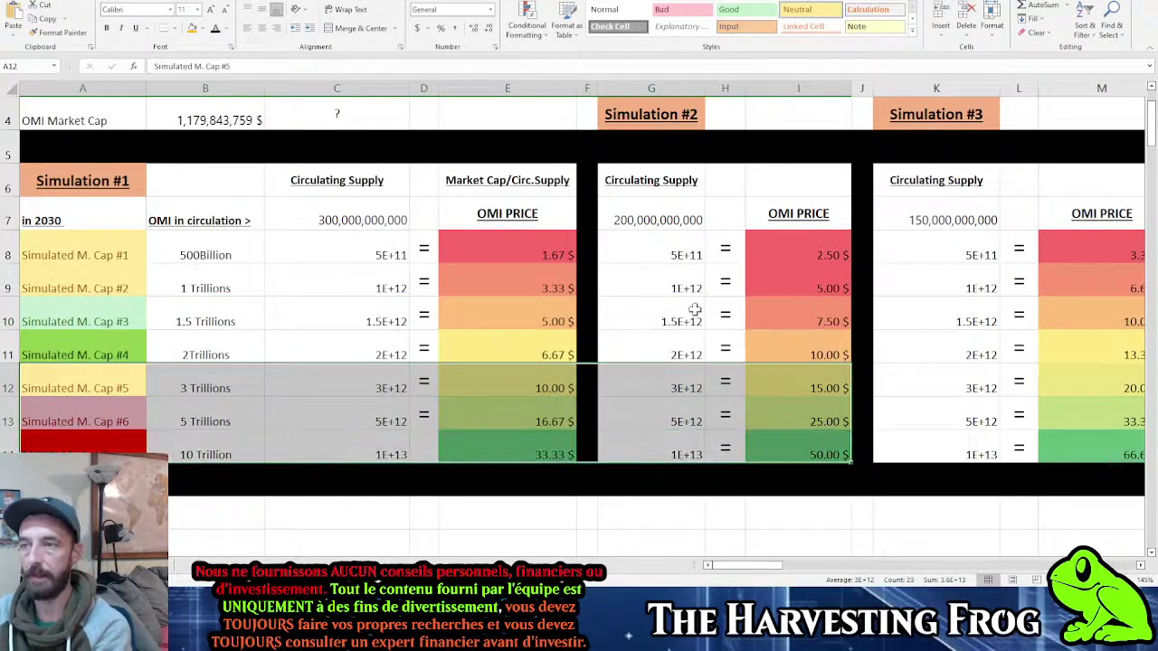
Step: Compare Simulation #2's circulating supply in G7 with the 1.5 Trillions market cap in G10, ending on its OMI price in I10
click(634, 320)
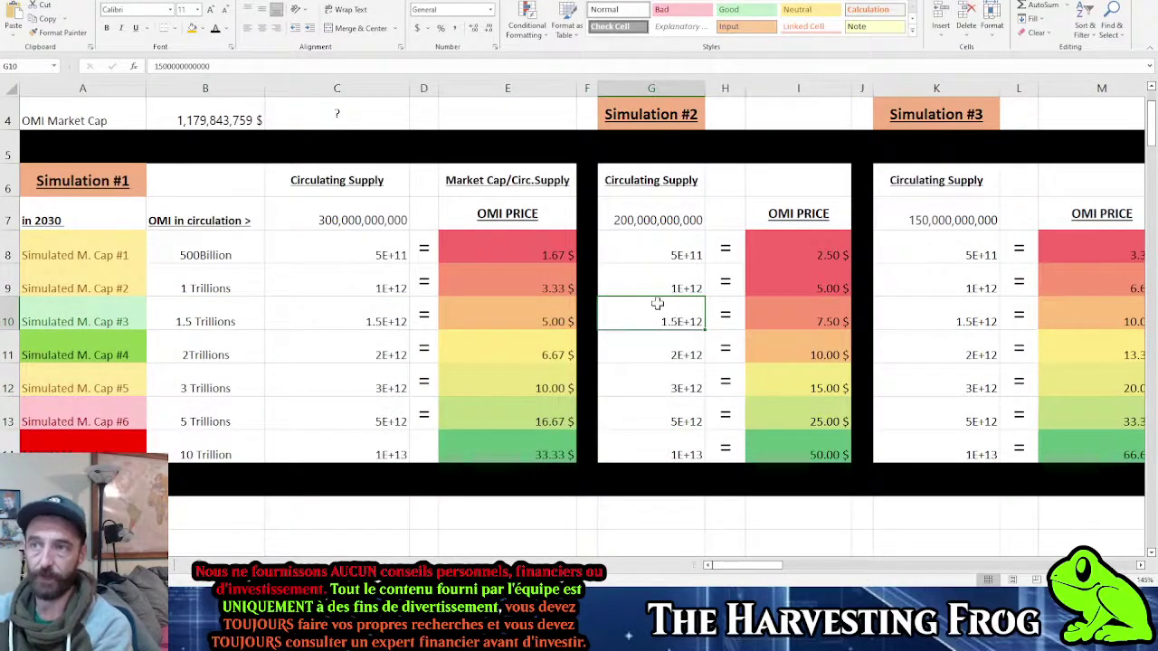
click(675, 216)
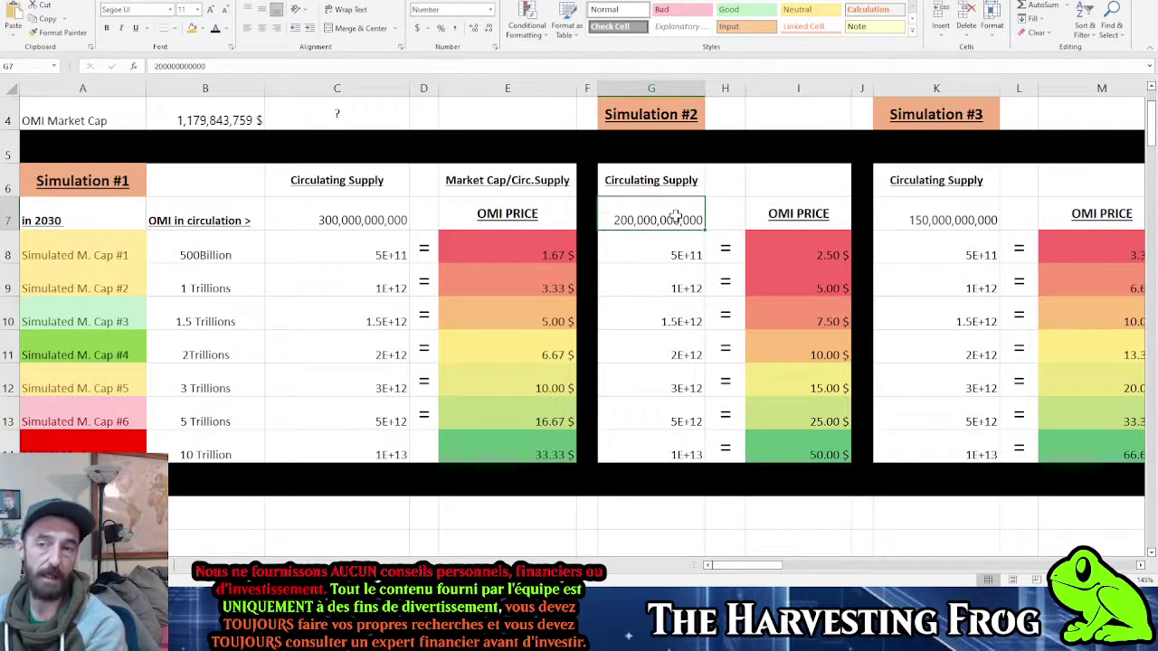
click(685, 350)
click(679, 320)
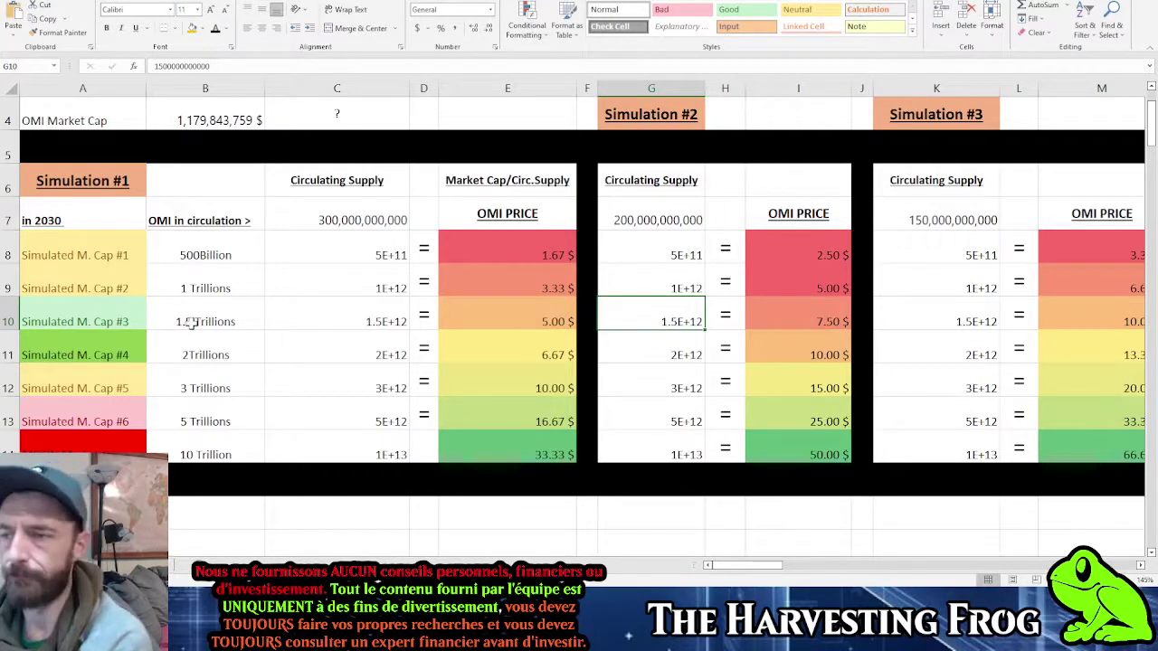
click(666, 218)
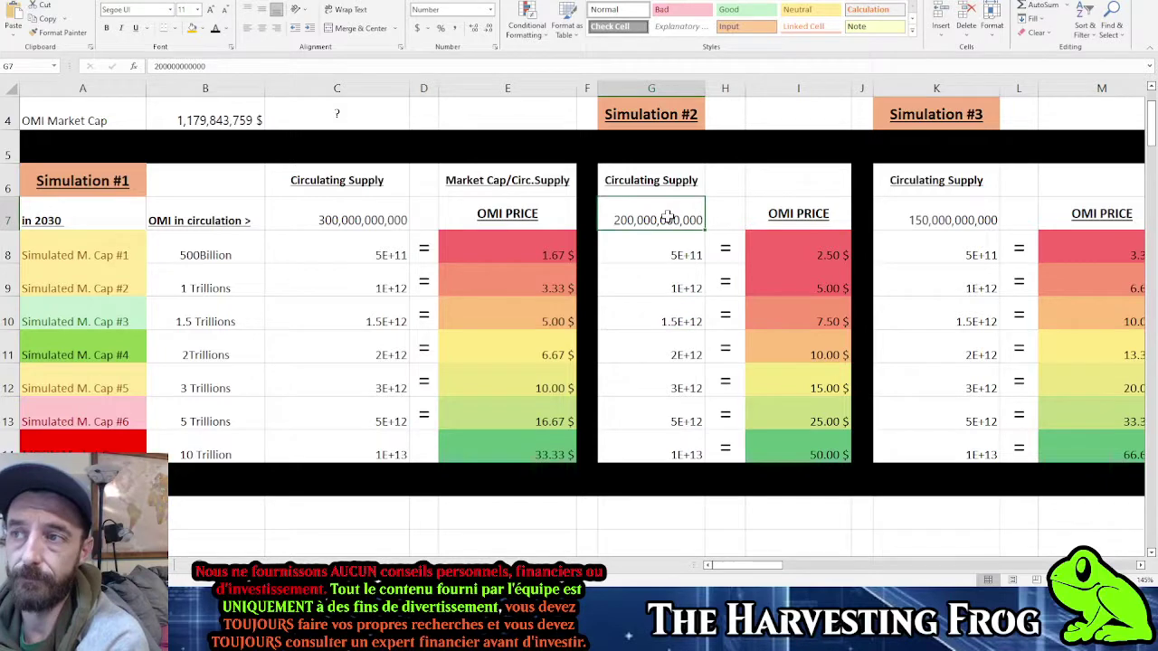
click(679, 346)
click(672, 321)
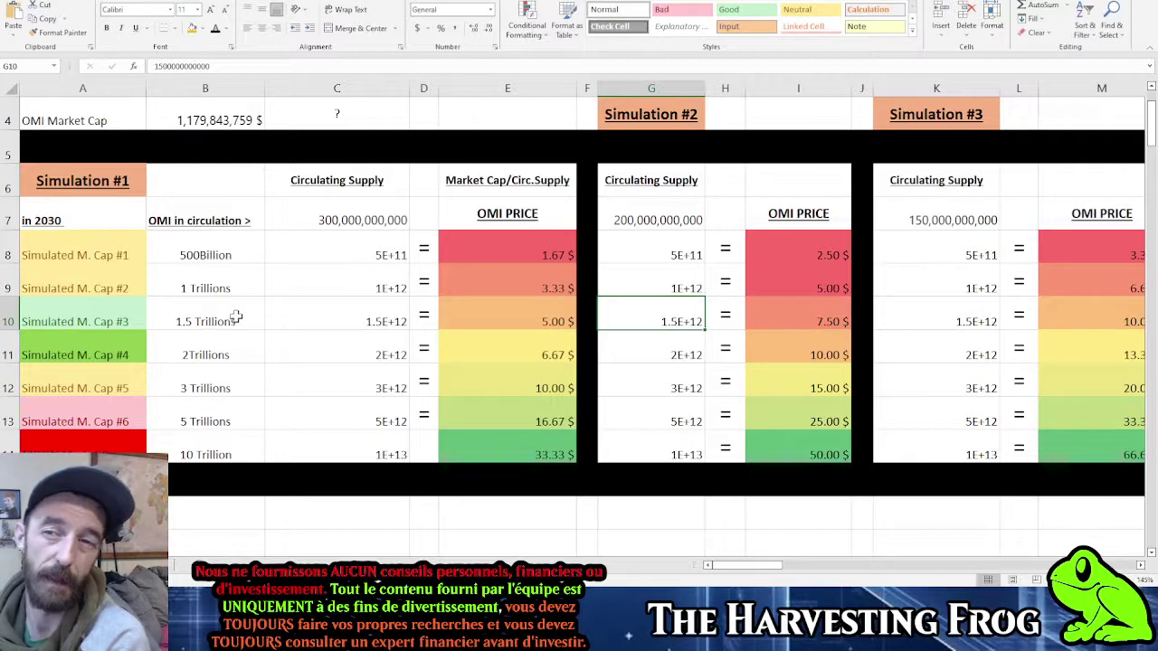
click(821, 321)
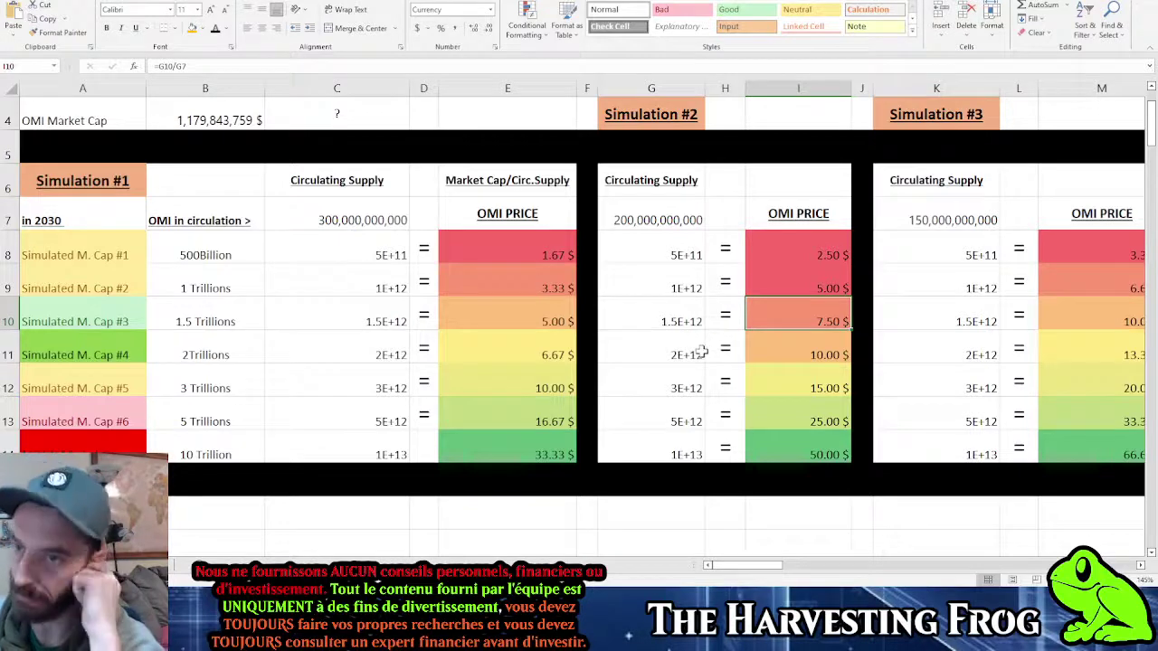
Step: Compare the 2030 ETH and OMI market cap projections in C3 and C4 with the 2Trillions scenario in B11
scroll(493, 389, up, 1)
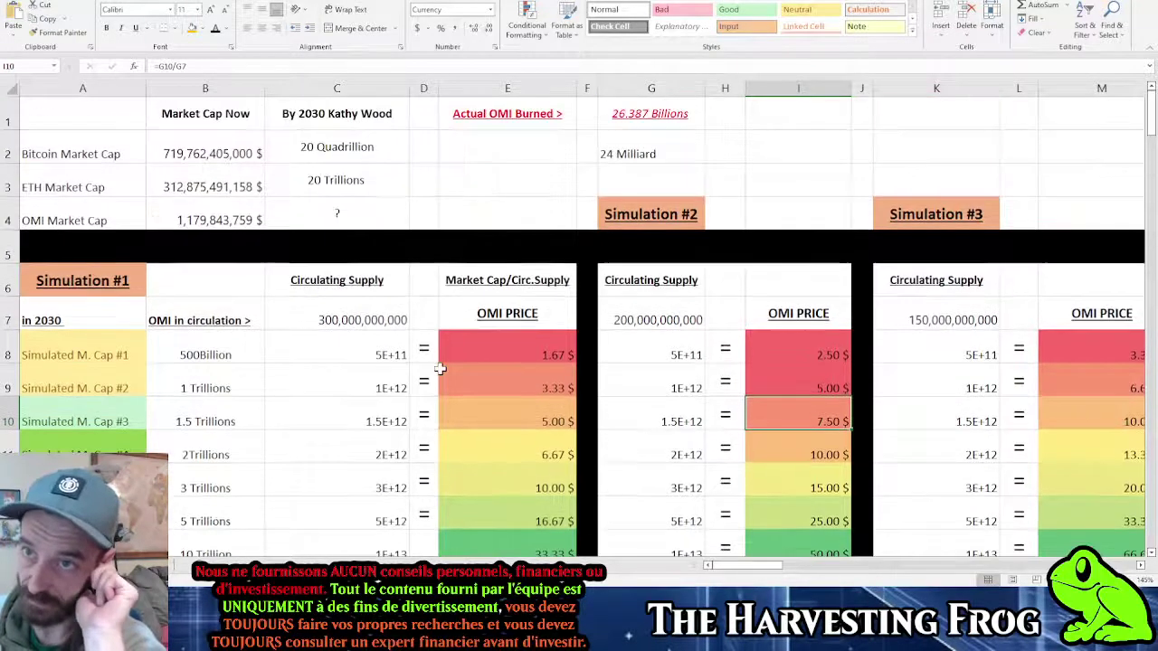
click(387, 186)
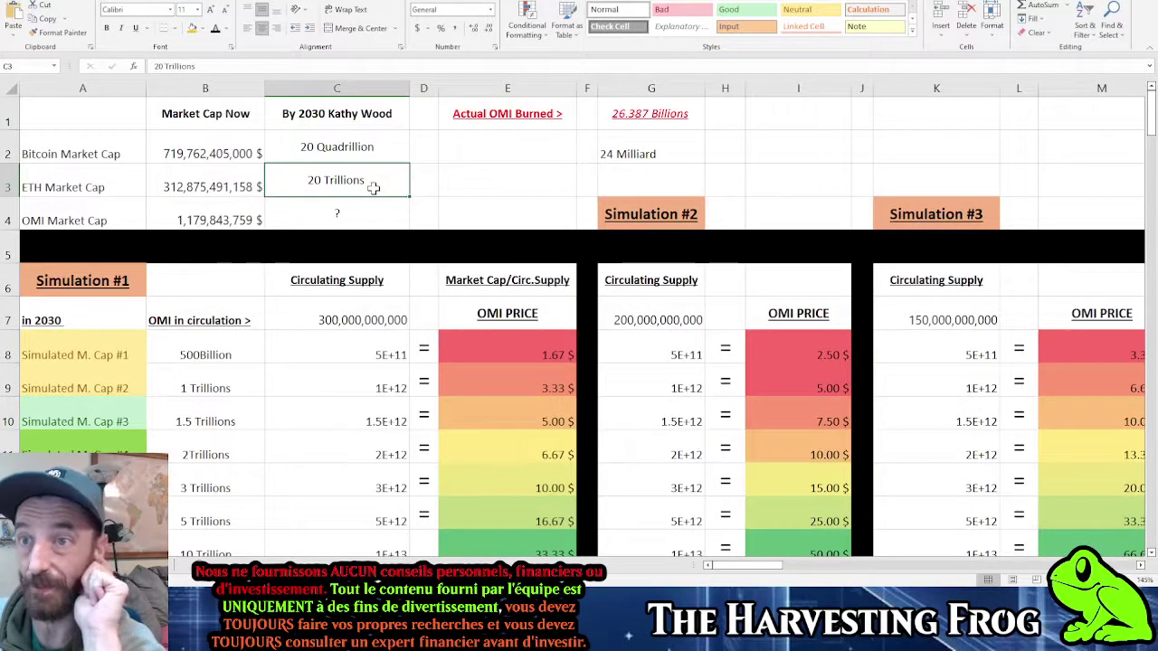
click(358, 208)
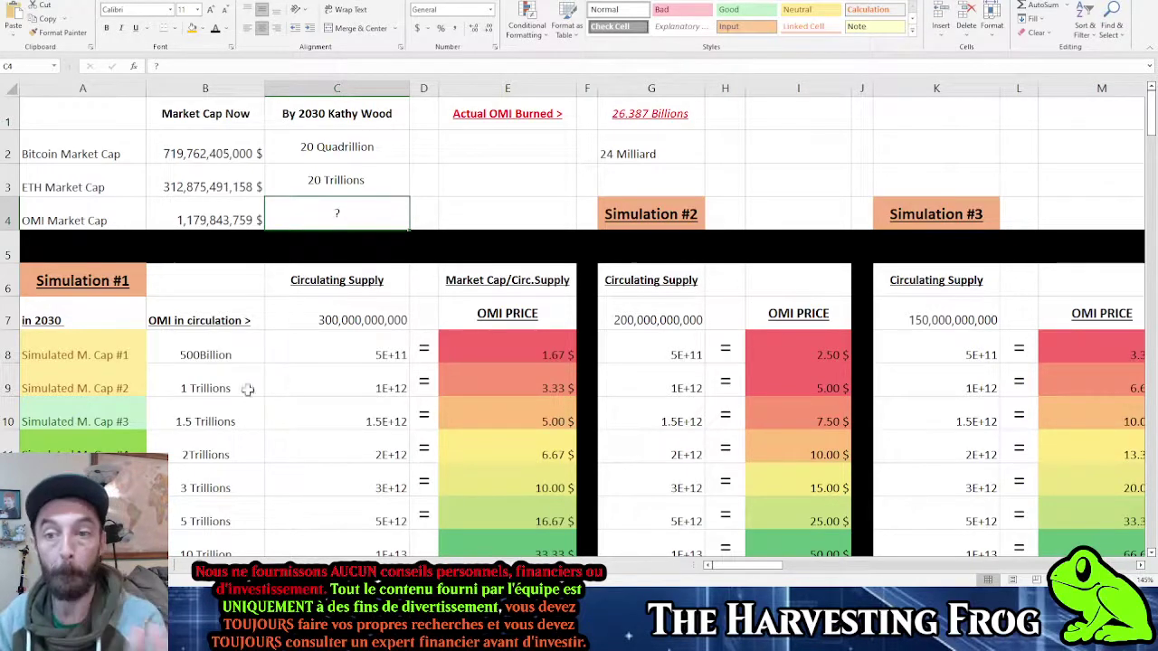
click(191, 459)
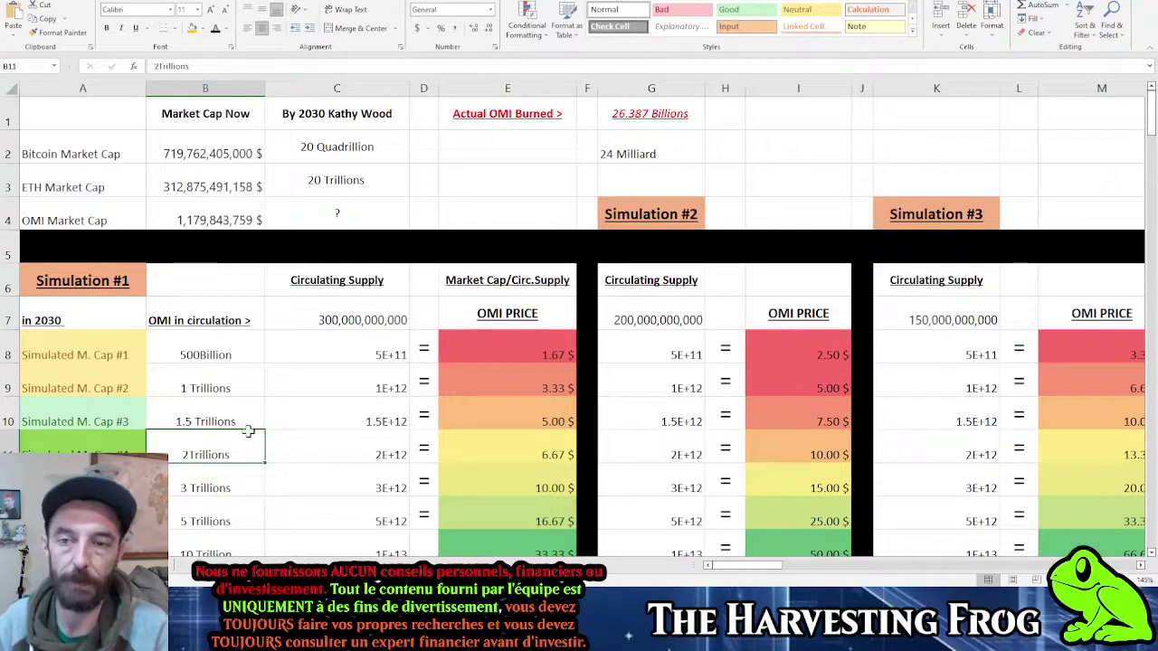
Step: Highlight the Simulated M. Cap #4 row across Simulations #1 and #2, A11:I11, then focus on the OMI price in I11
scroll(253, 434, down, 1)
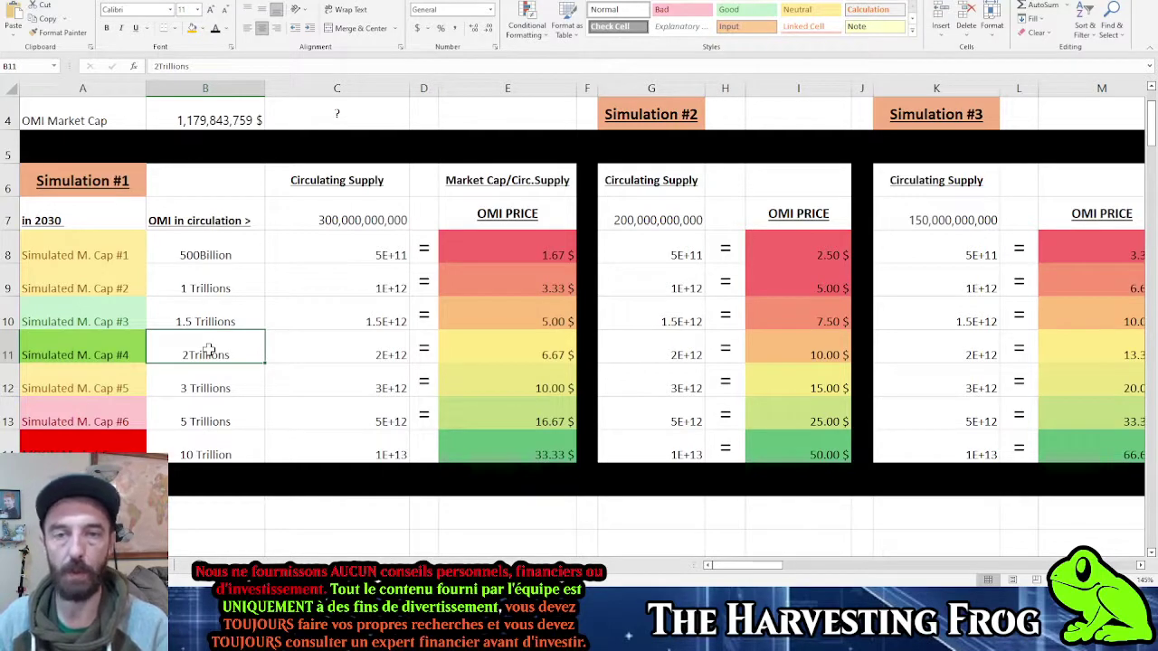
click(116, 347)
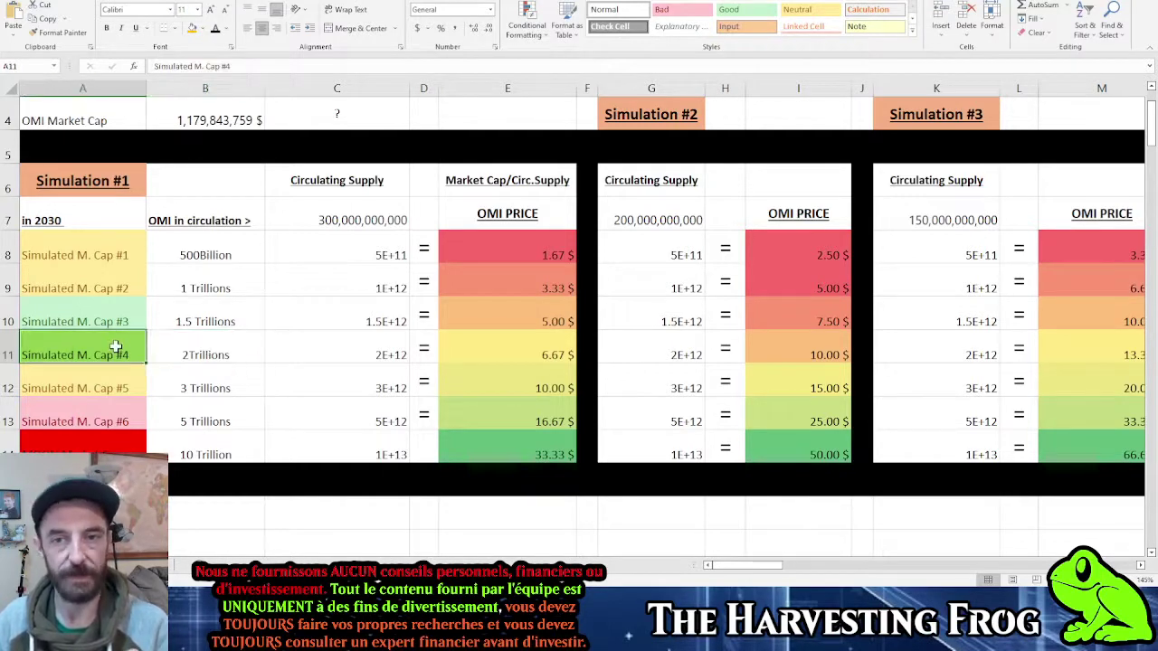
drag(116, 346, 830, 360)
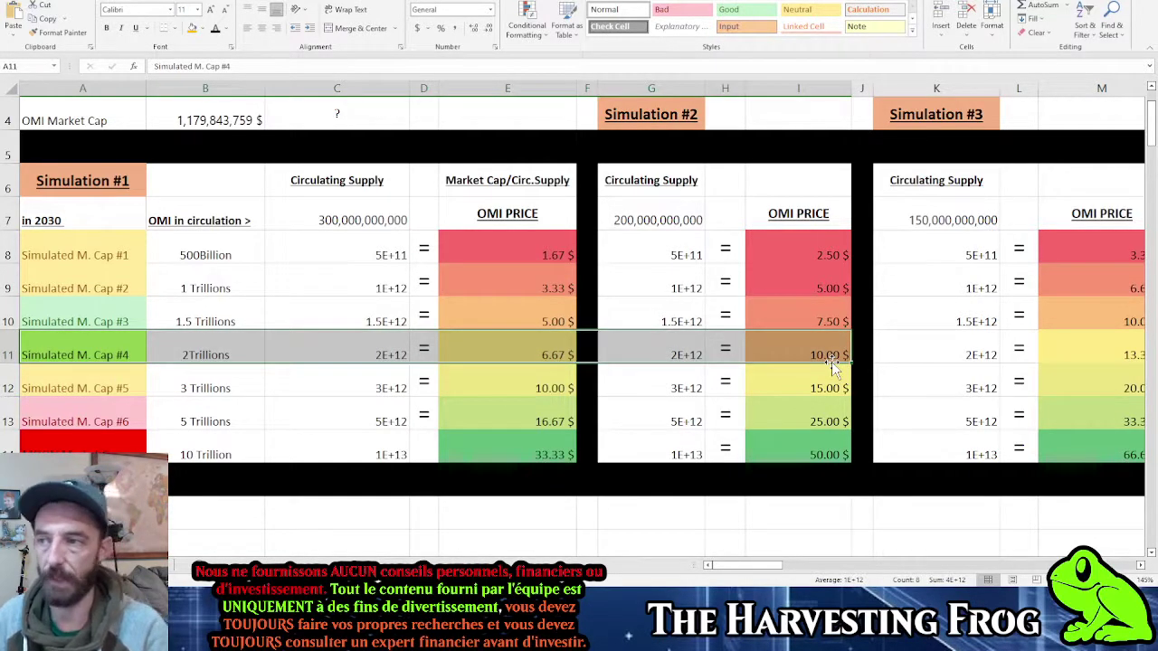
click(831, 362)
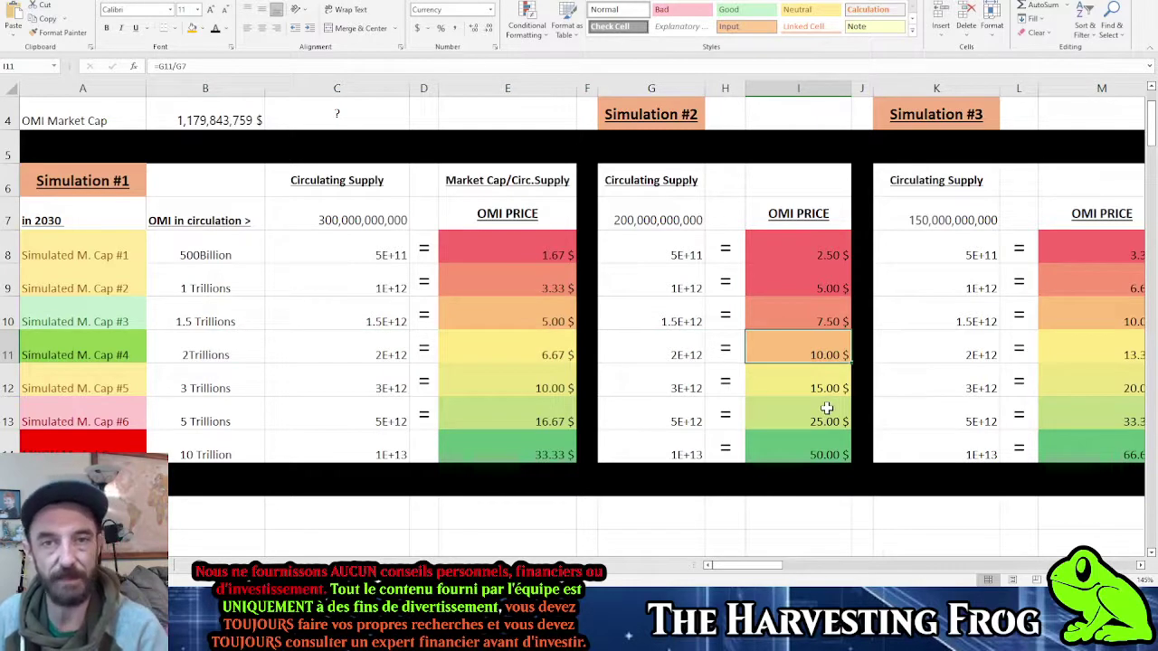
Step: Compare Simulation #1's OMI price in E8 with Simulation #2's prices in I9, I10 and I11
click(523, 250)
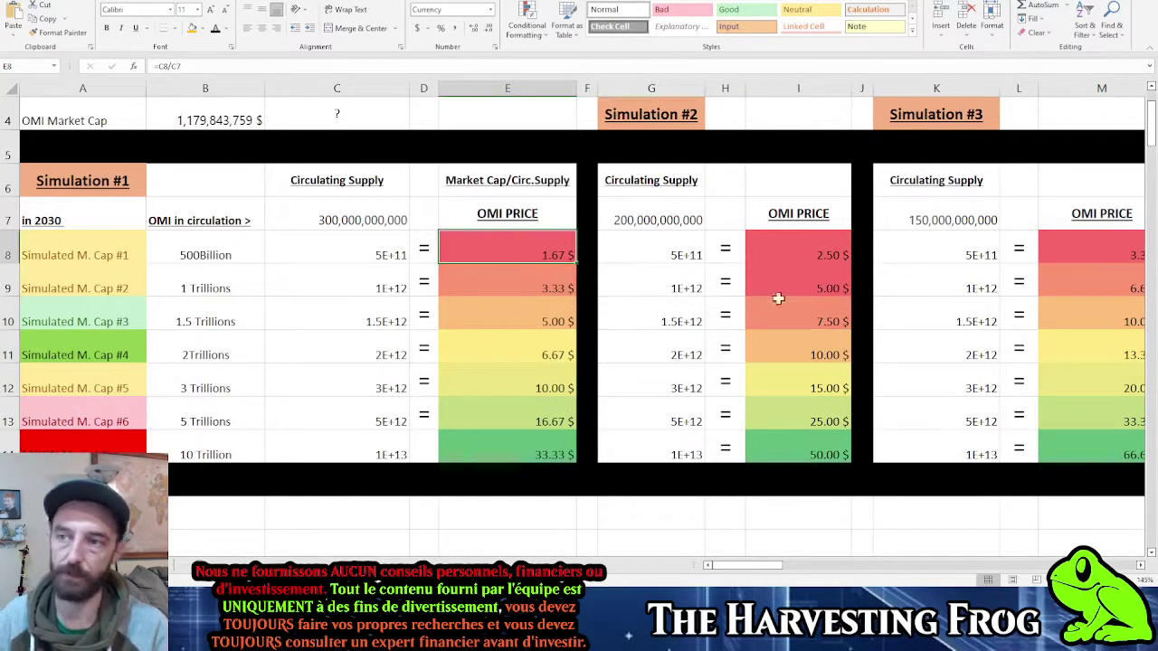
click(815, 284)
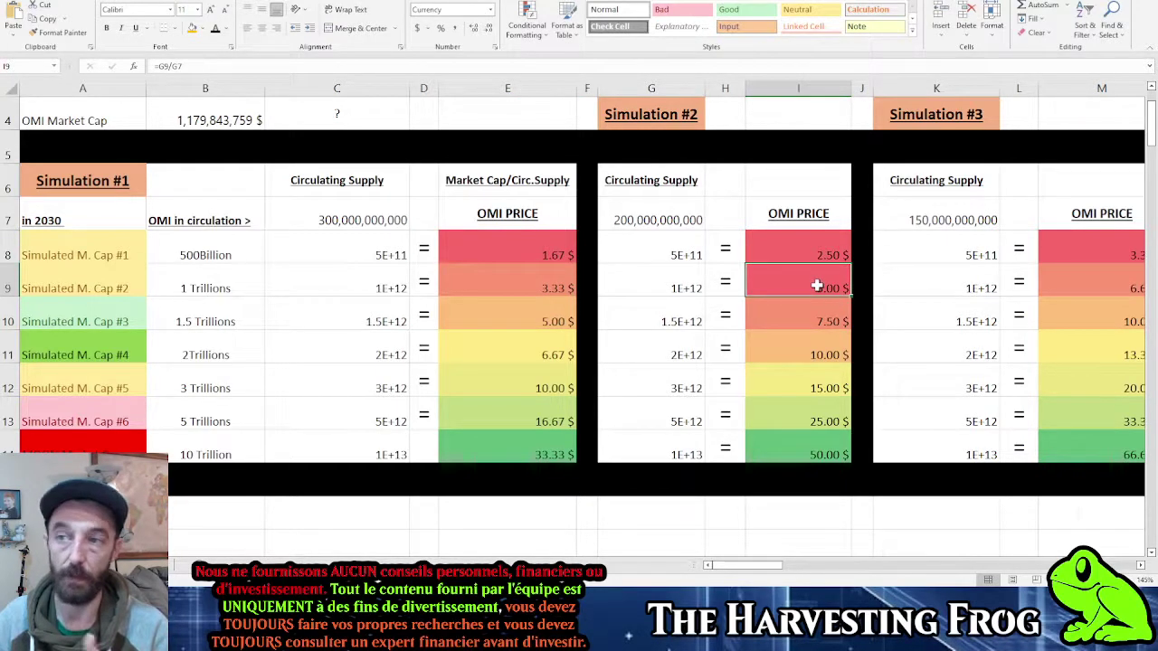
click(837, 358)
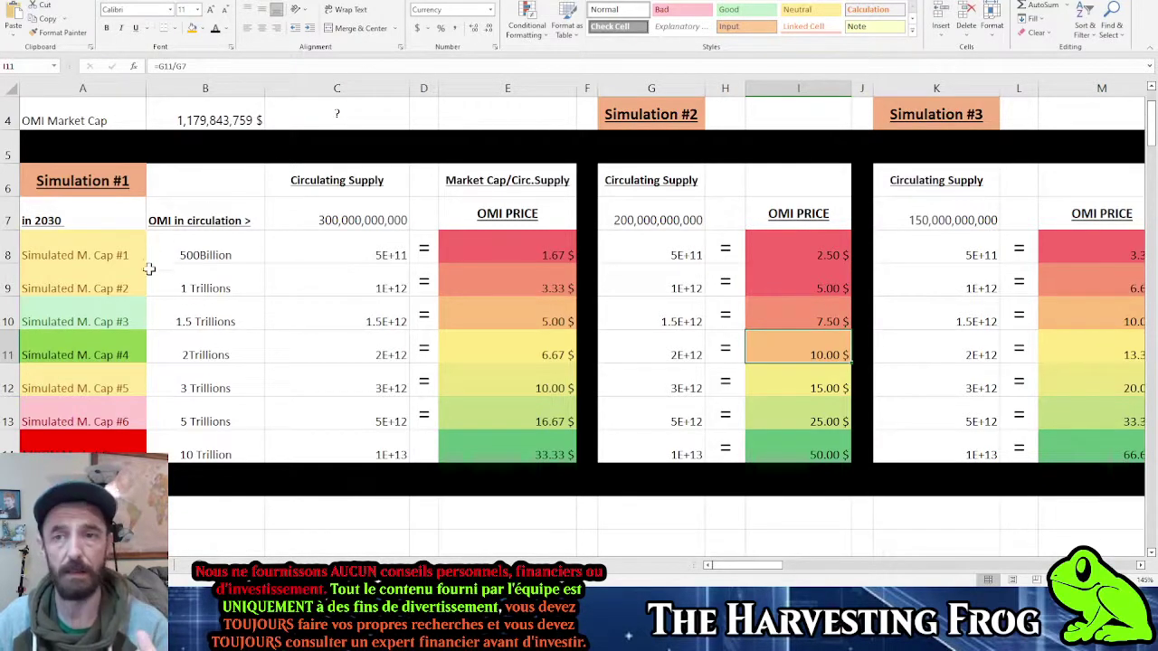
click(827, 321)
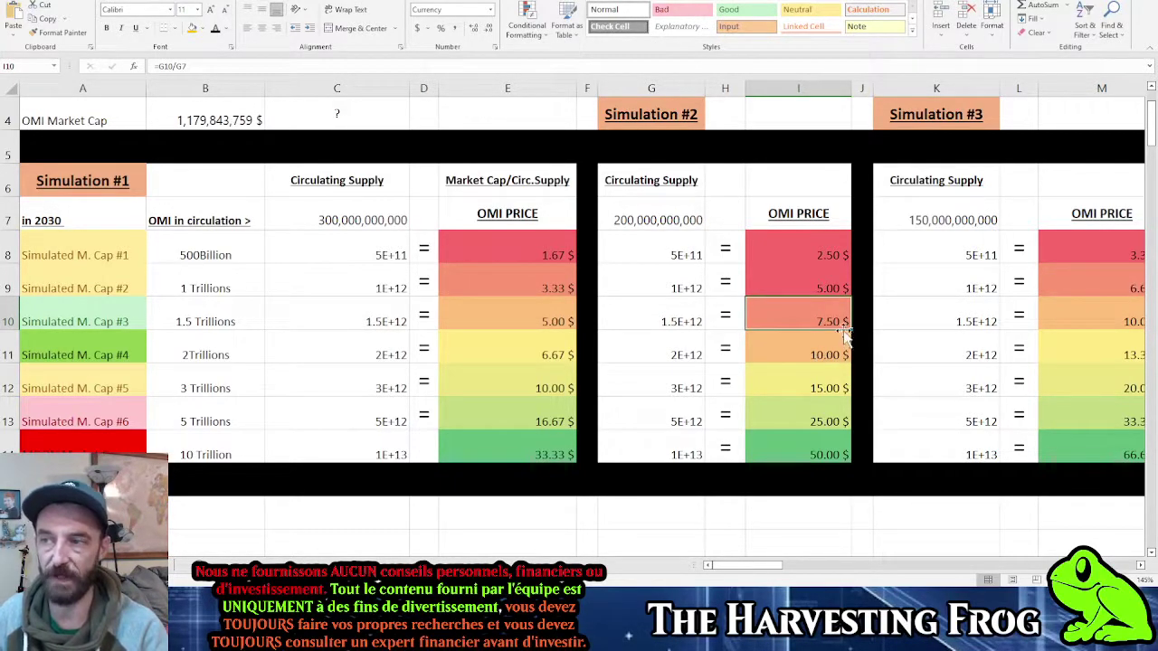
click(826, 354)
click(786, 315)
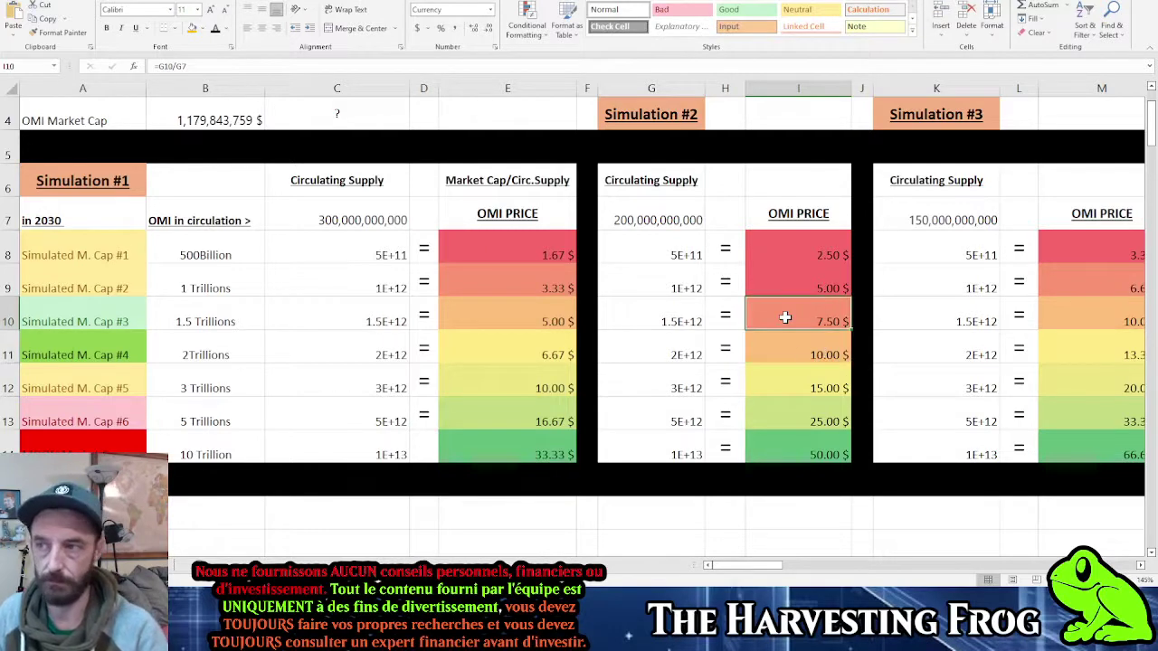
click(797, 360)
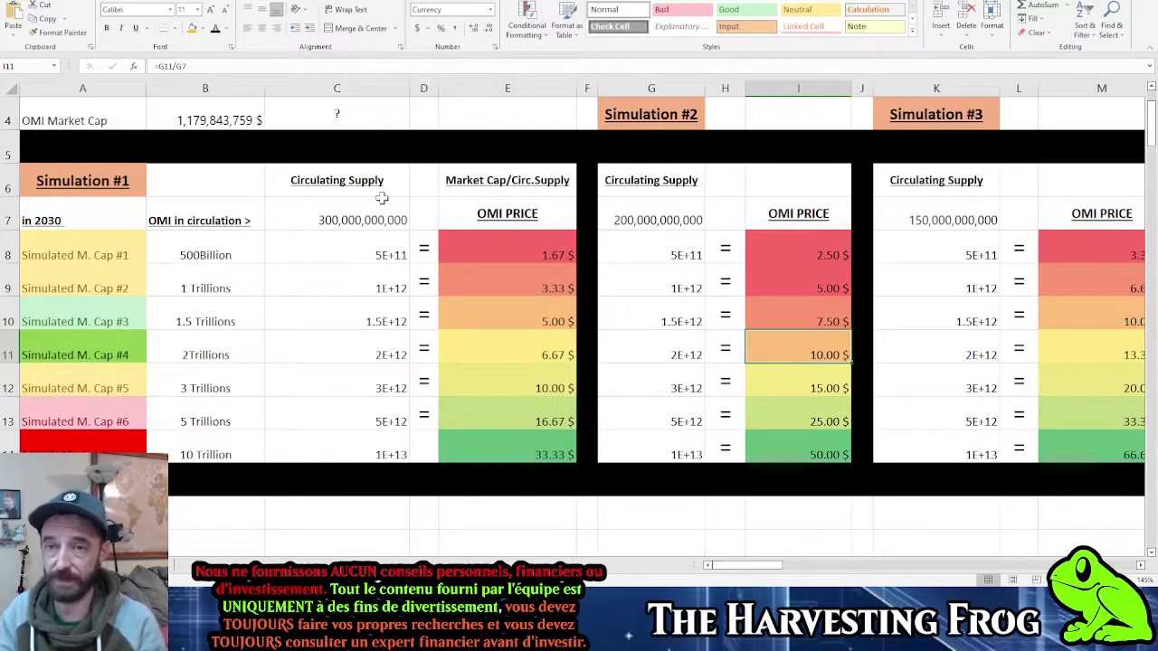
Step: Check the 2Trillions market cap in B11, then examine Simulation #3's circulating supply in K7
click(231, 351)
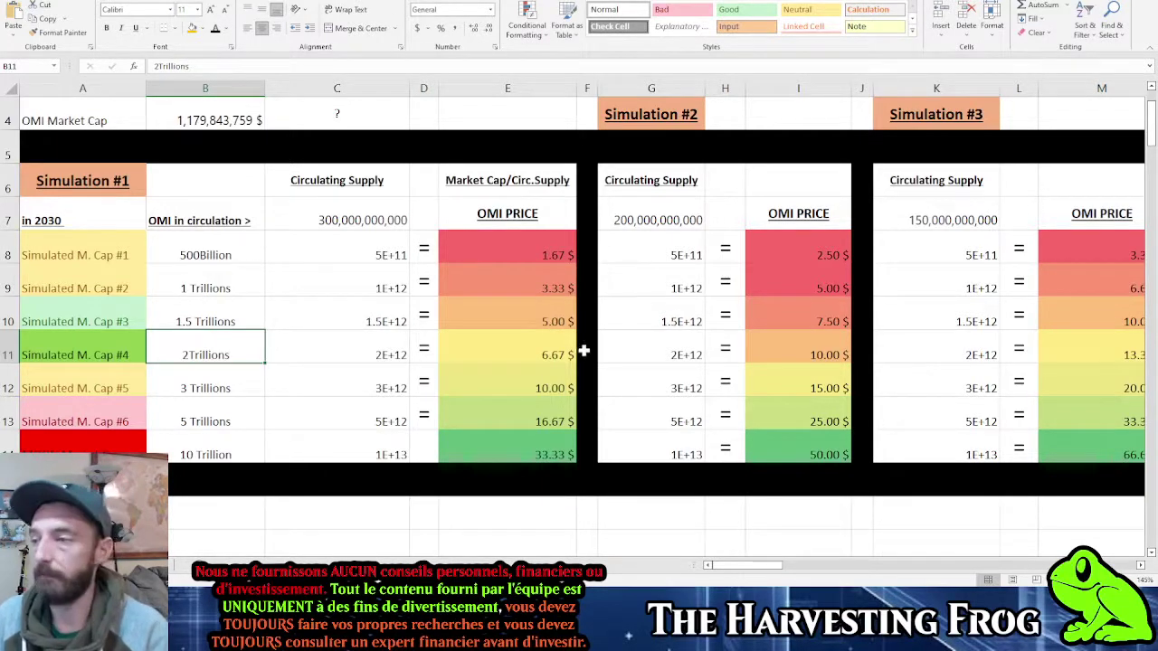
scroll(758, 566, right, 1)
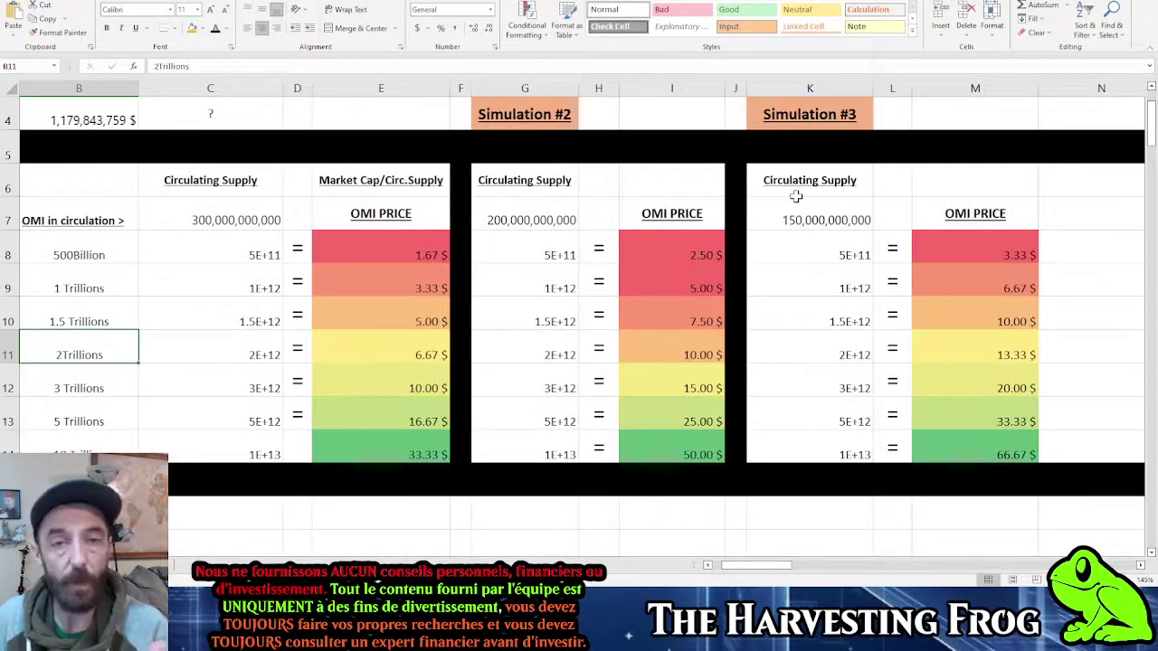
click(823, 228)
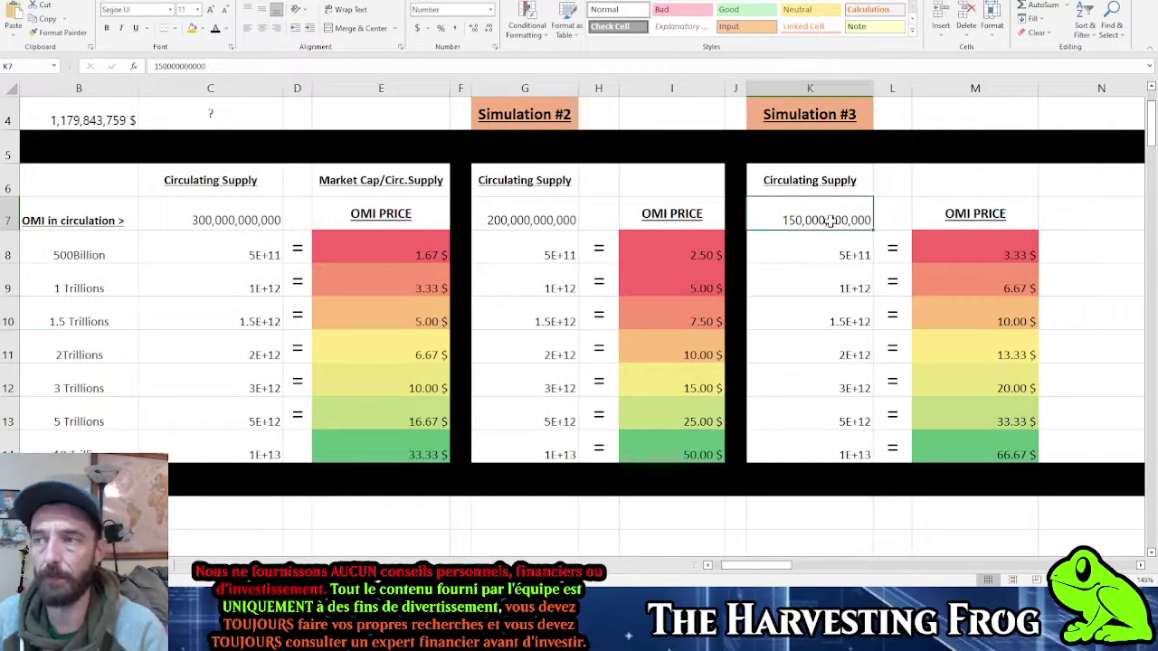
scroll(826, 224, up, 1)
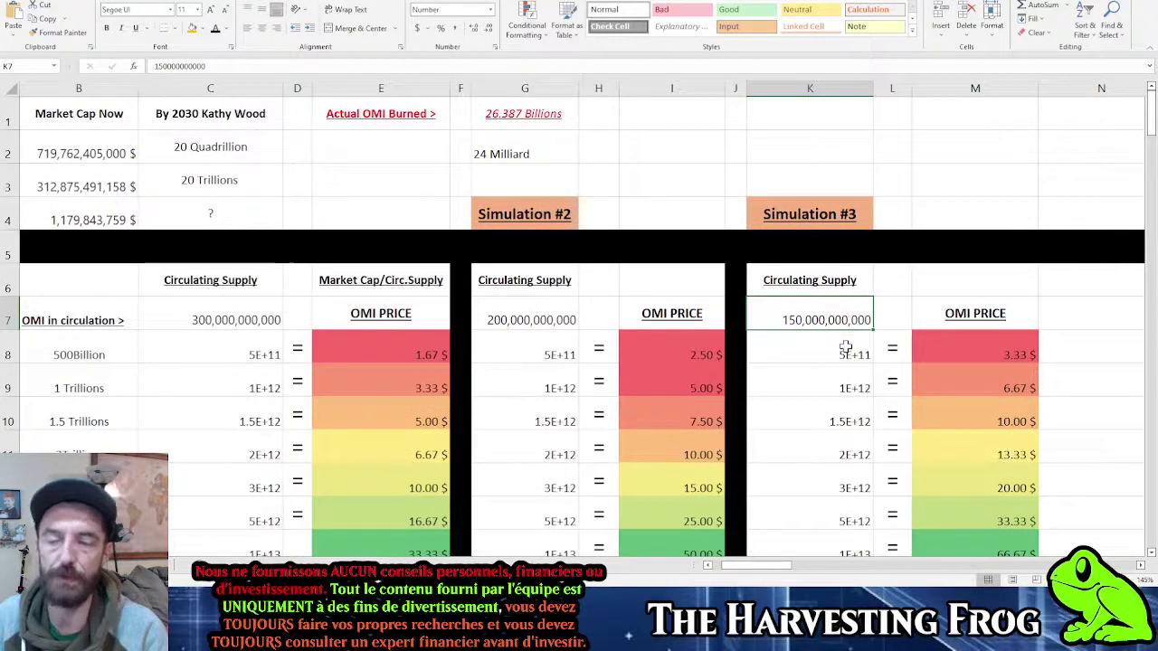
Step: Check Simulation #1's circulating supply in C7, then highlight the 500Billion and 1 Trillions market caps in B8:B9
scroll(845, 346, down, 1)
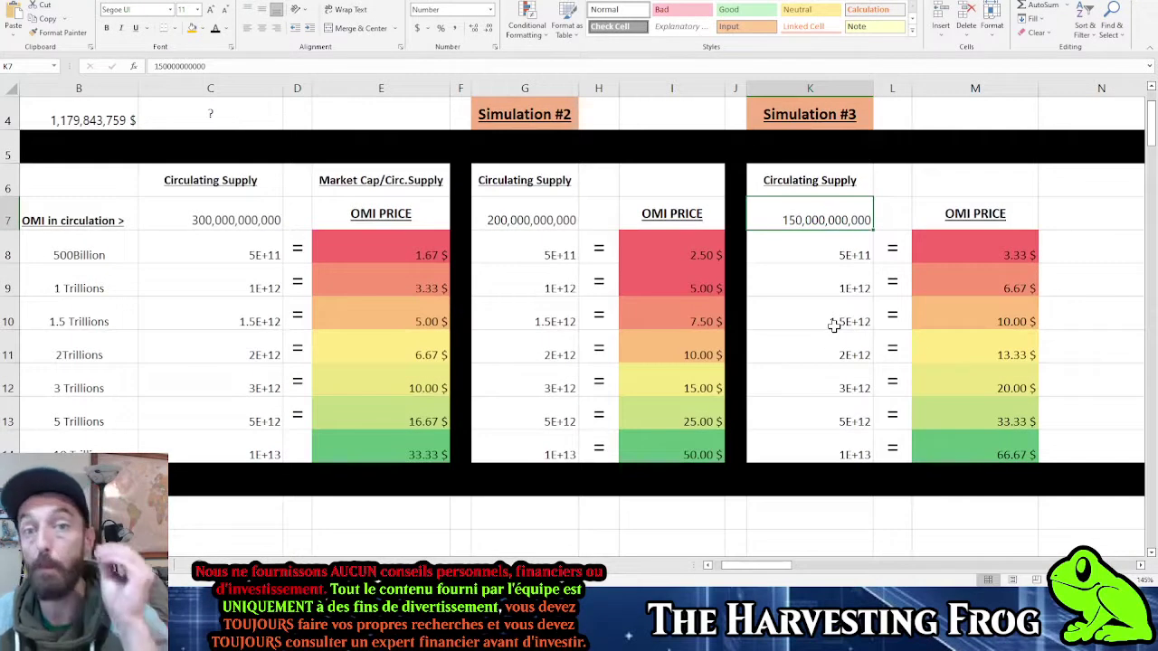
click(224, 228)
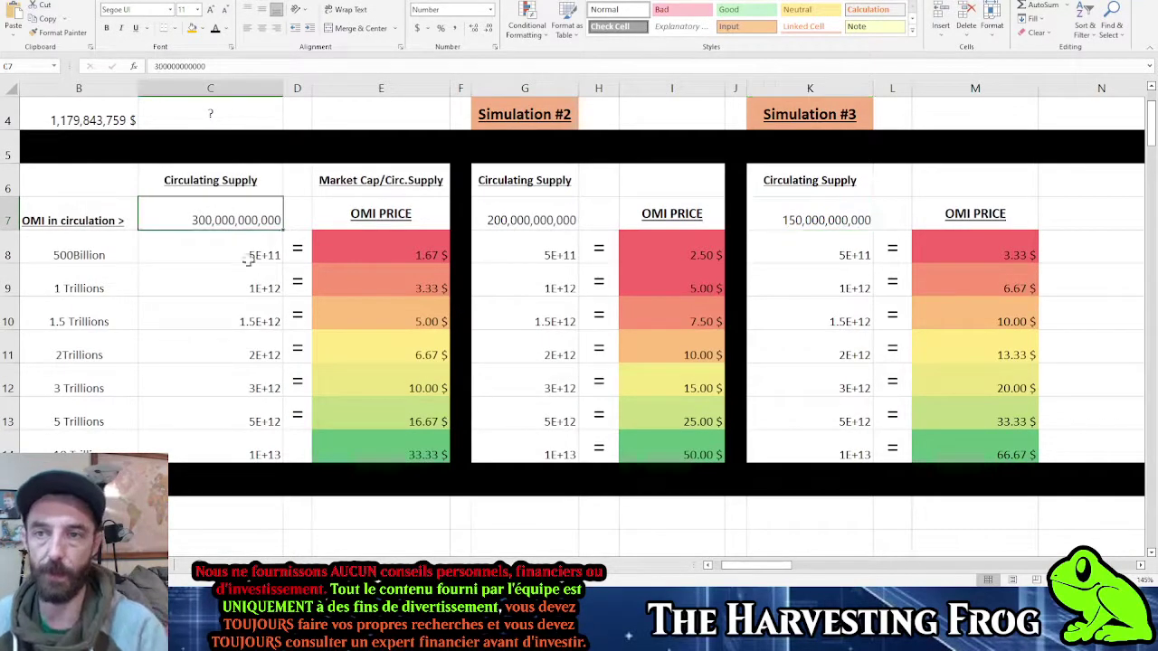
drag(775, 566, 724, 469)
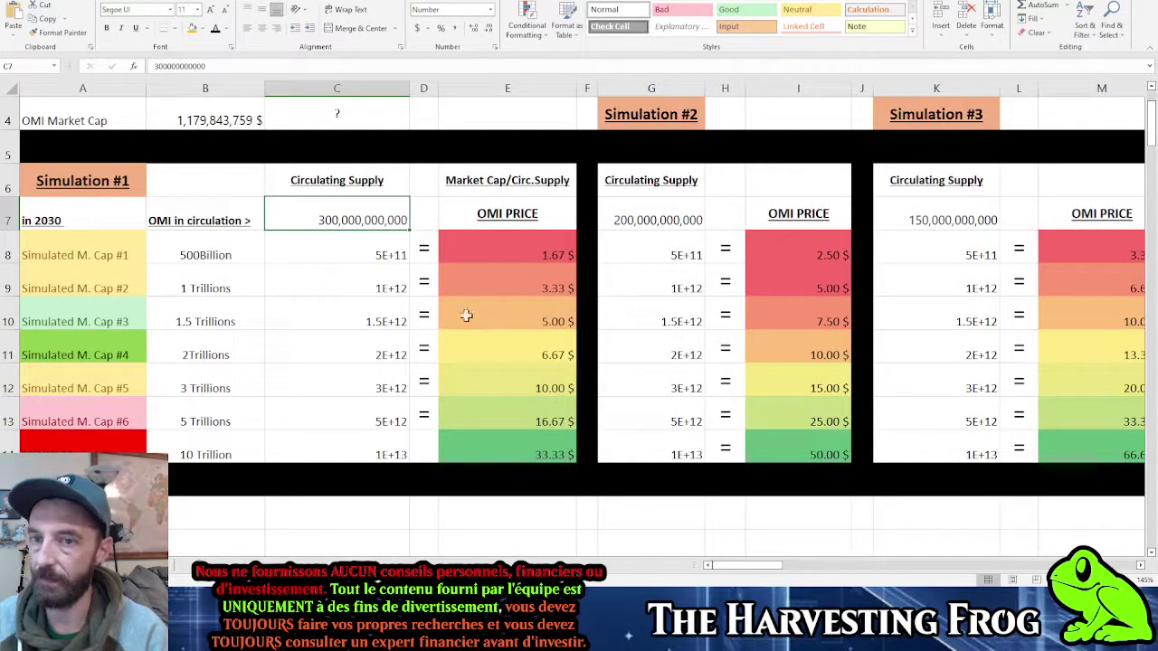
drag(206, 246, 226, 287)
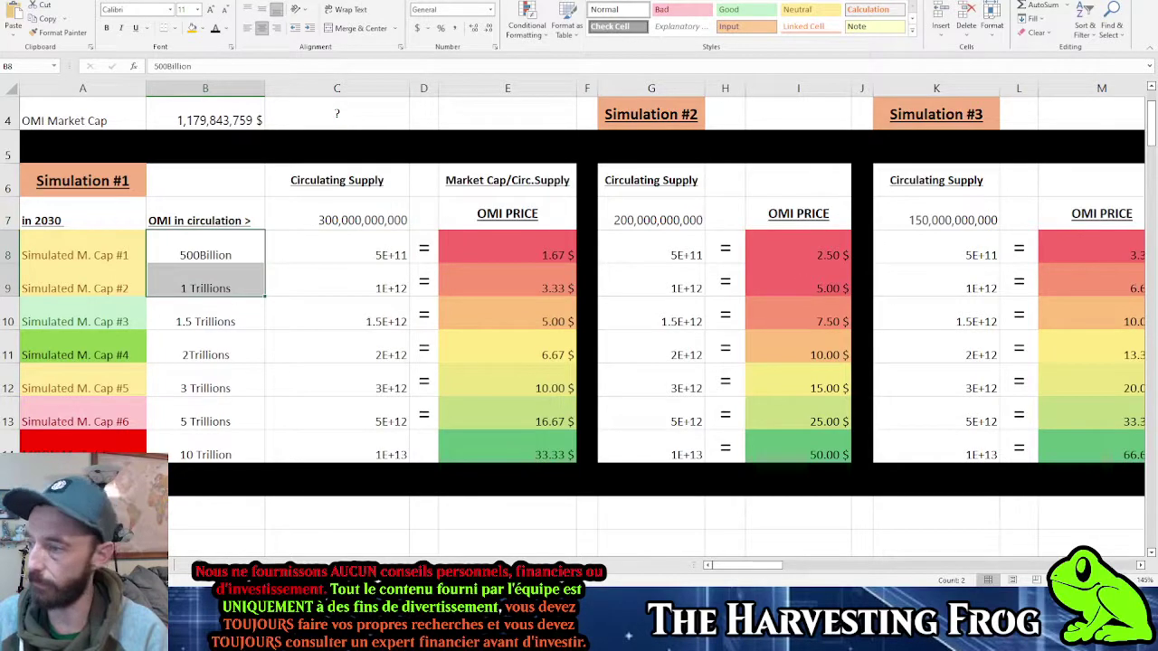
Step: Compare Simulation #3's OMI prices in M8 and M9 with Simulation #1's price in E8
click(1139, 565)
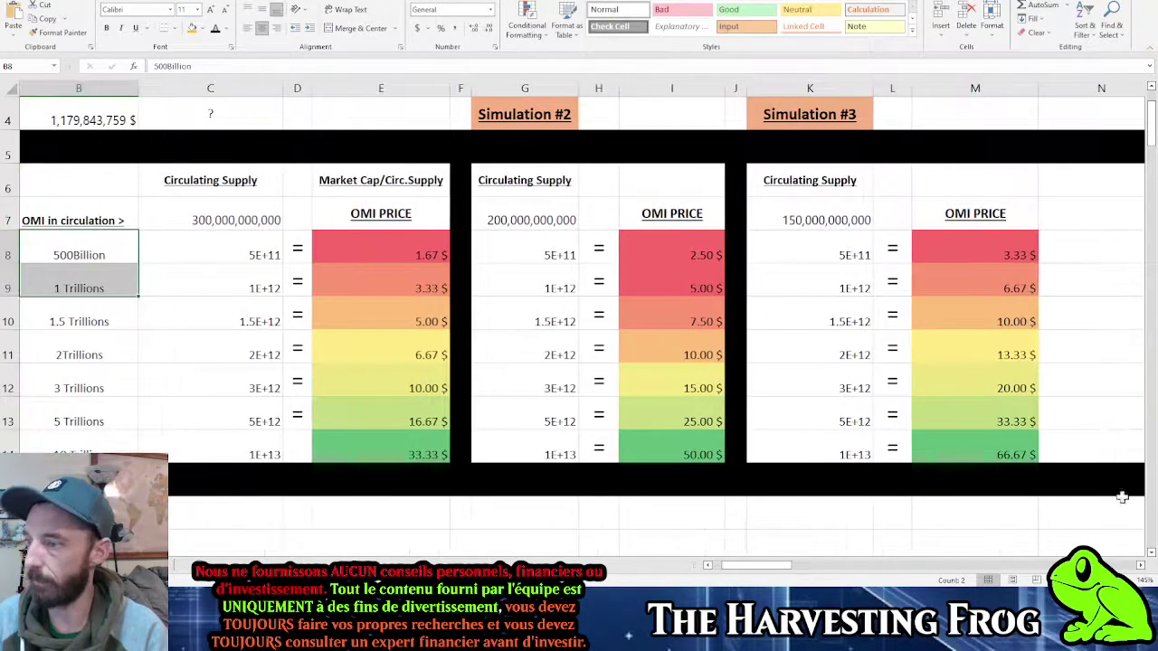
click(944, 245)
click(951, 284)
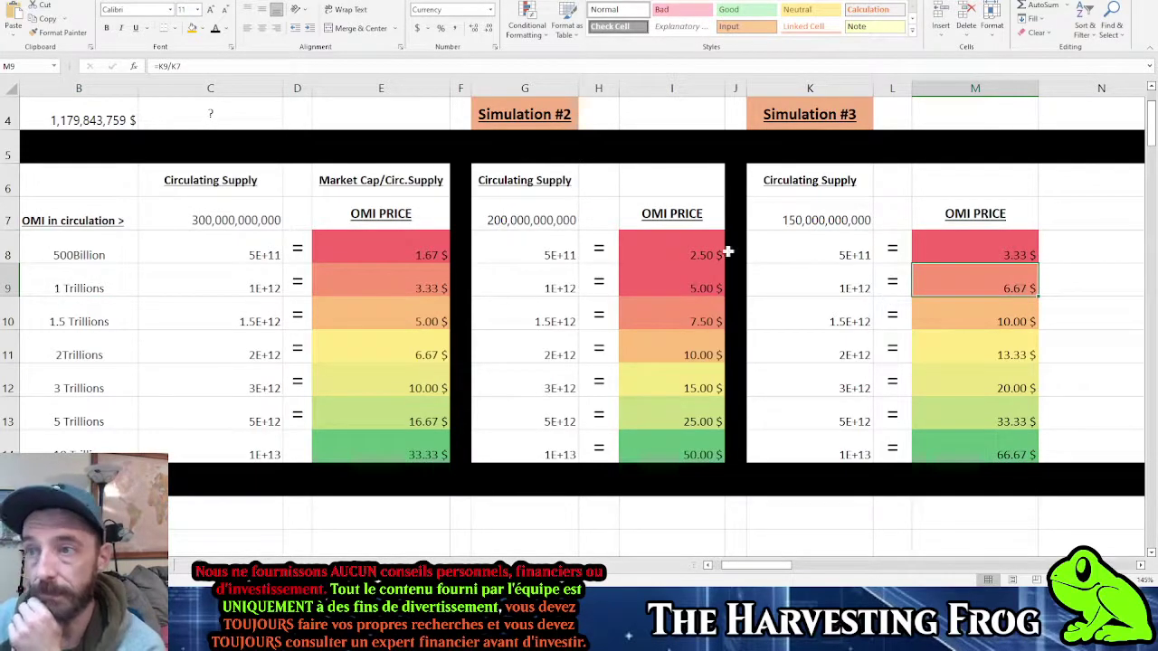
click(429, 256)
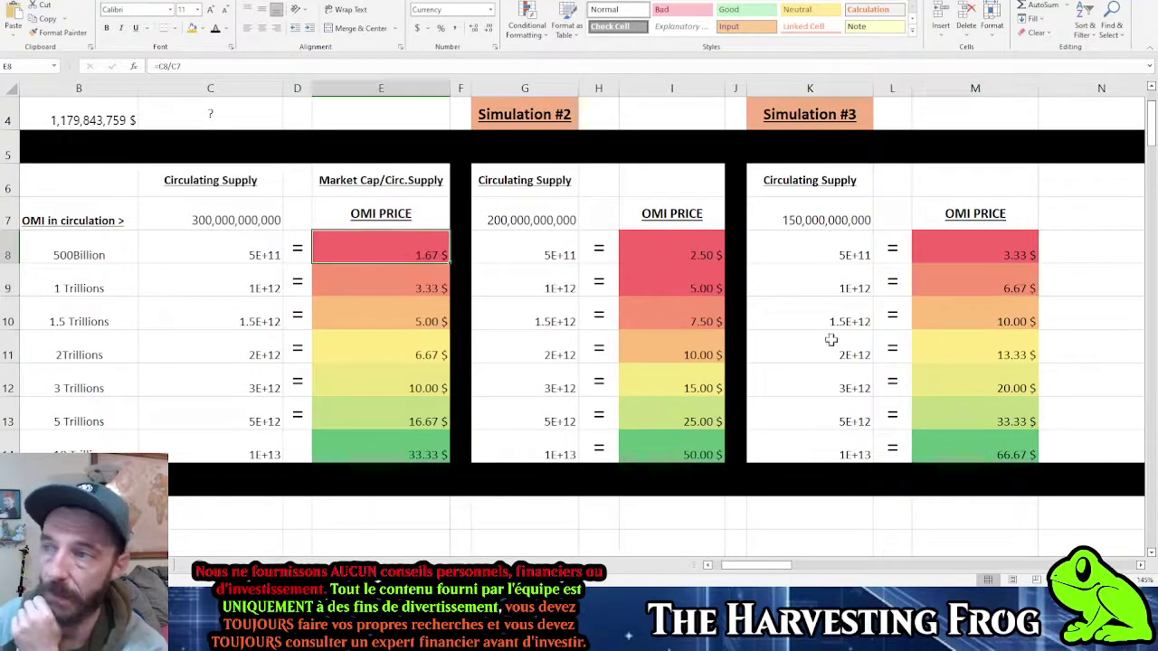
click(985, 279)
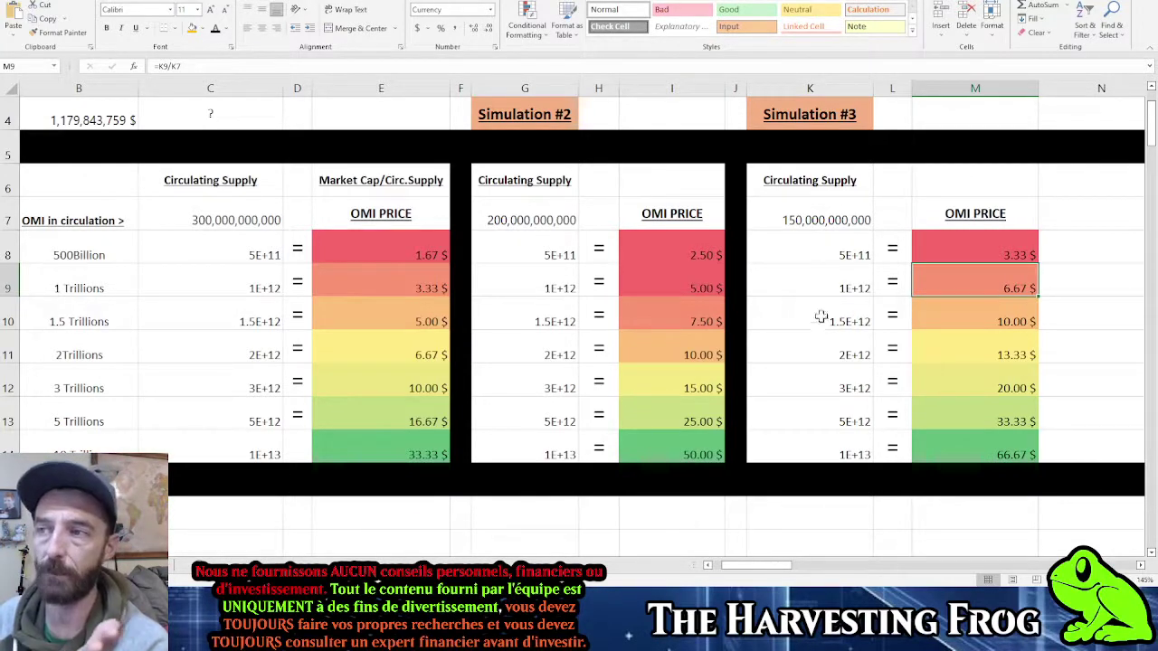
Step: Compare Simulation #3's circulating supply in K7 with Simulation #2's in G7
click(787, 216)
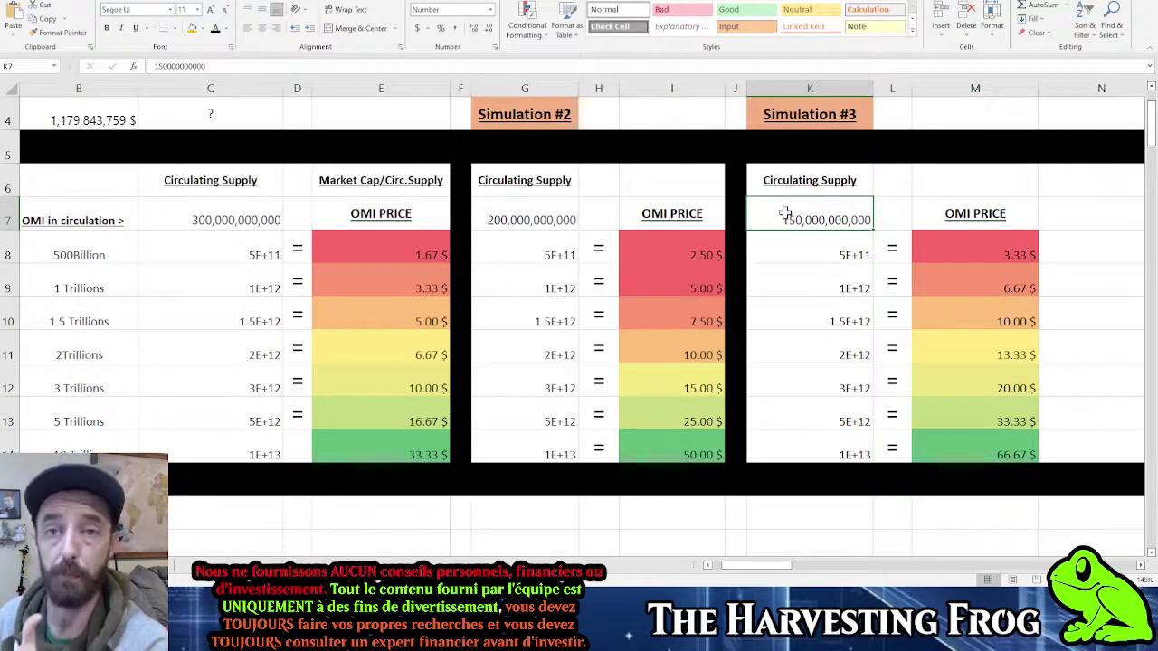
click(502, 218)
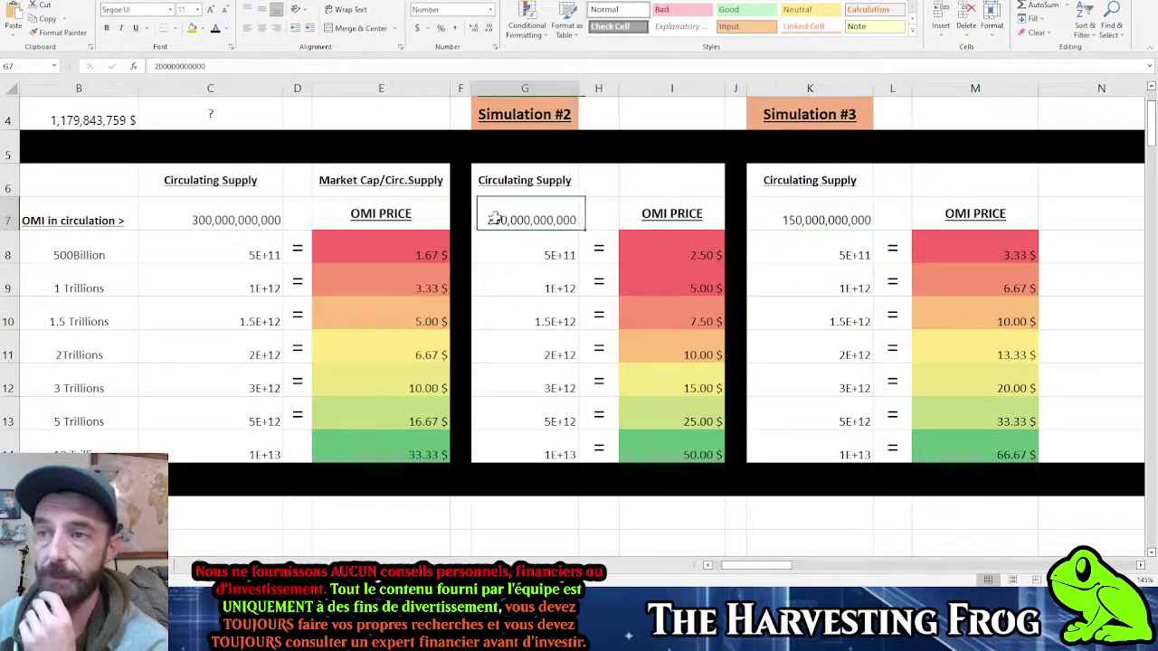
scroll(506, 271, up, 1)
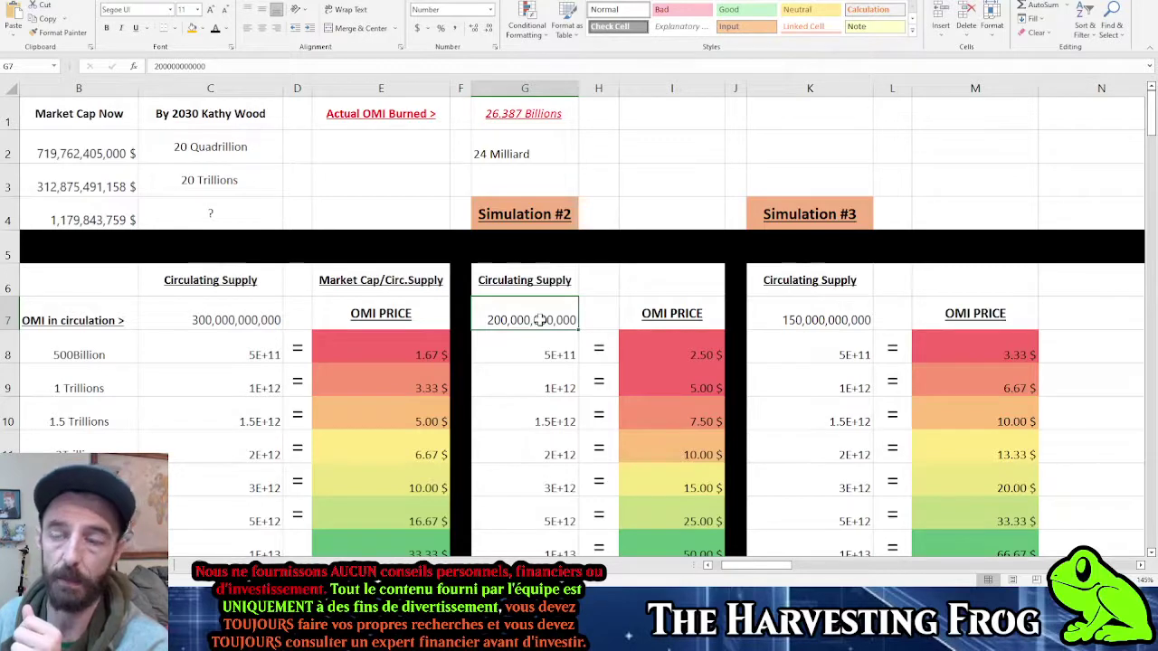
click(819, 320)
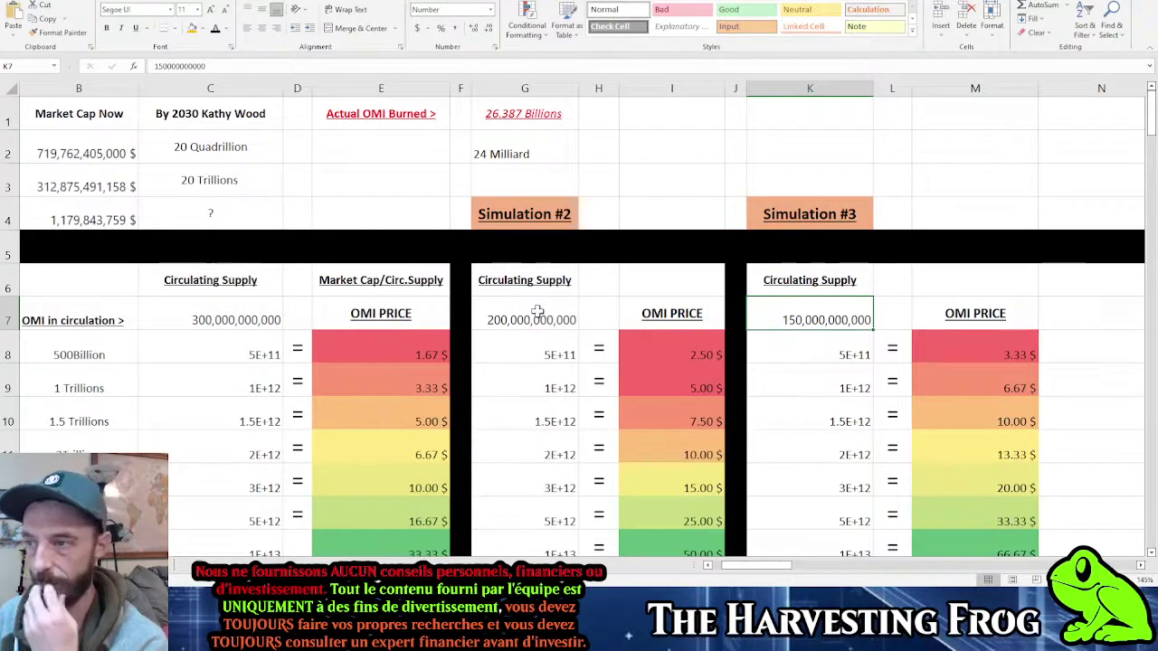
Step: Narrow column I so Simulations #1, #2 and #3 fit side by side from column A to column M
scroll(801, 317, down, 1)
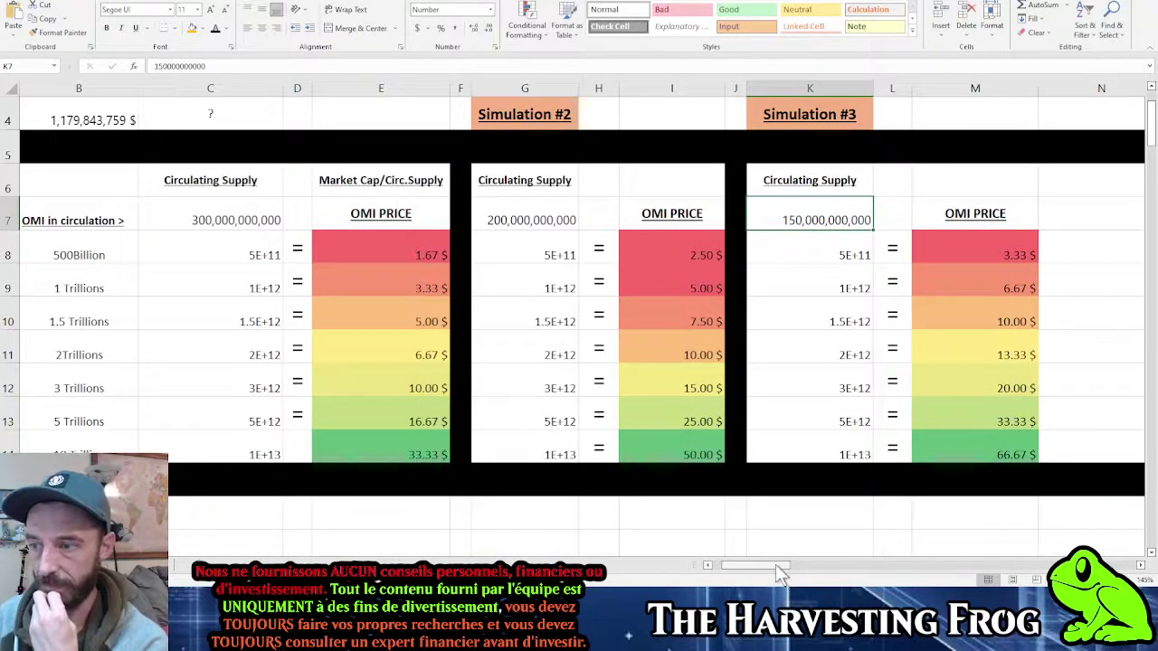
drag(779, 572, 767, 572)
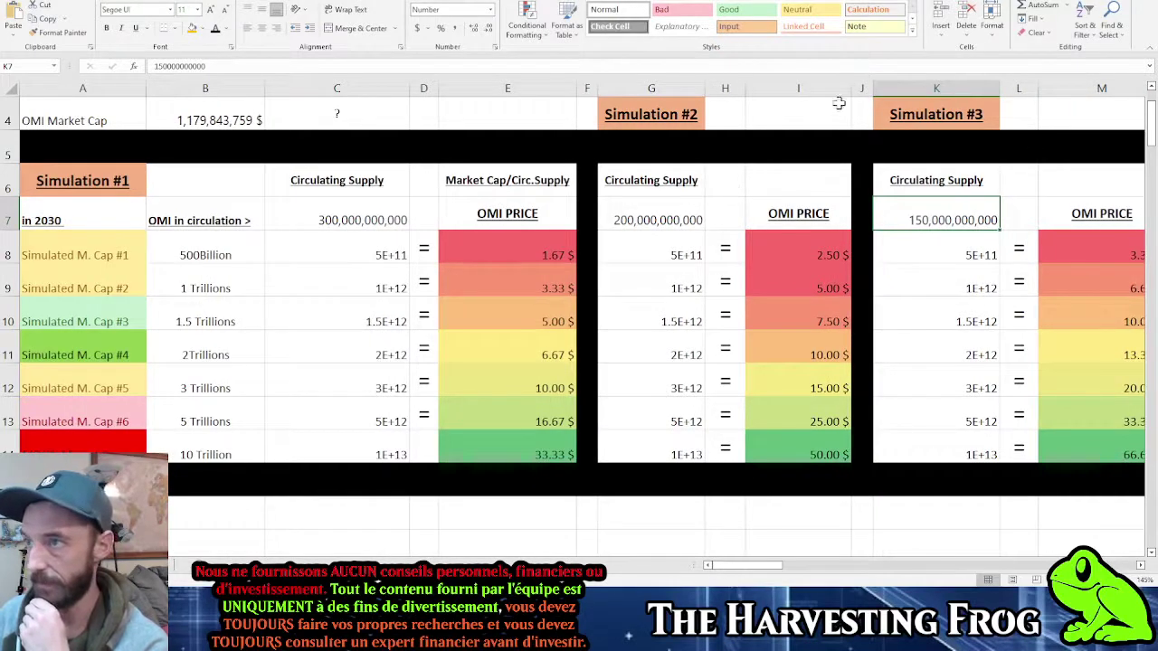
drag(851, 87, 823, 101)
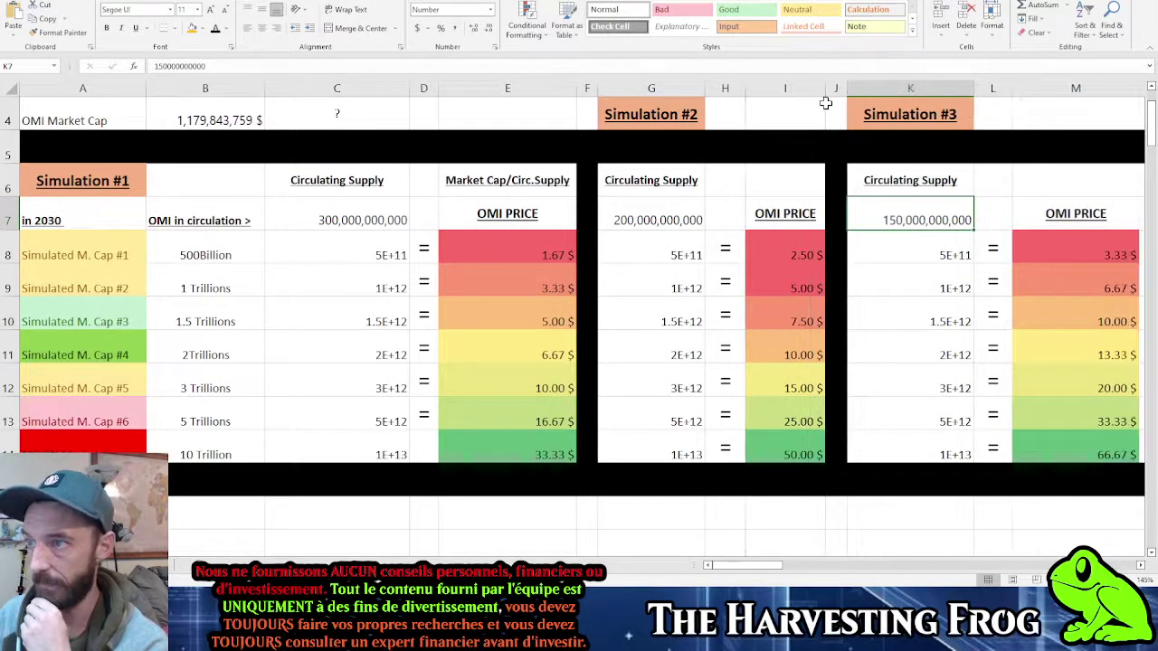
Step: Check the 1.5 Trillions and 2Trillions market caps in B10 and B11, then examine Simulation #3's OMI price in M11
click(191, 323)
click(226, 354)
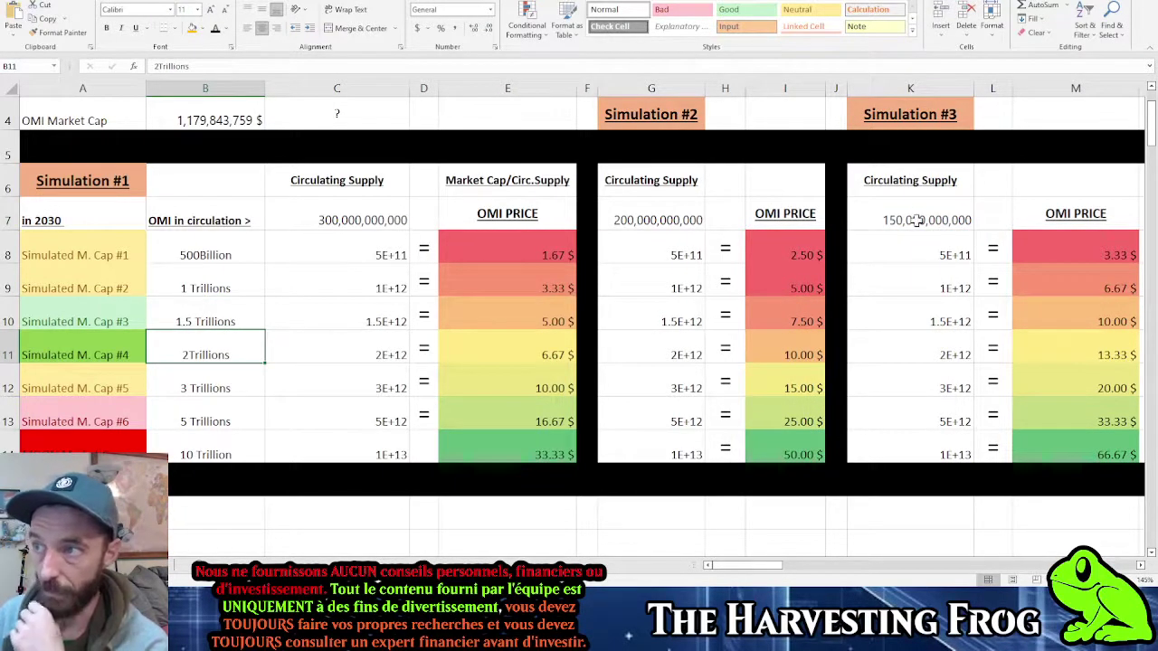
click(1047, 348)
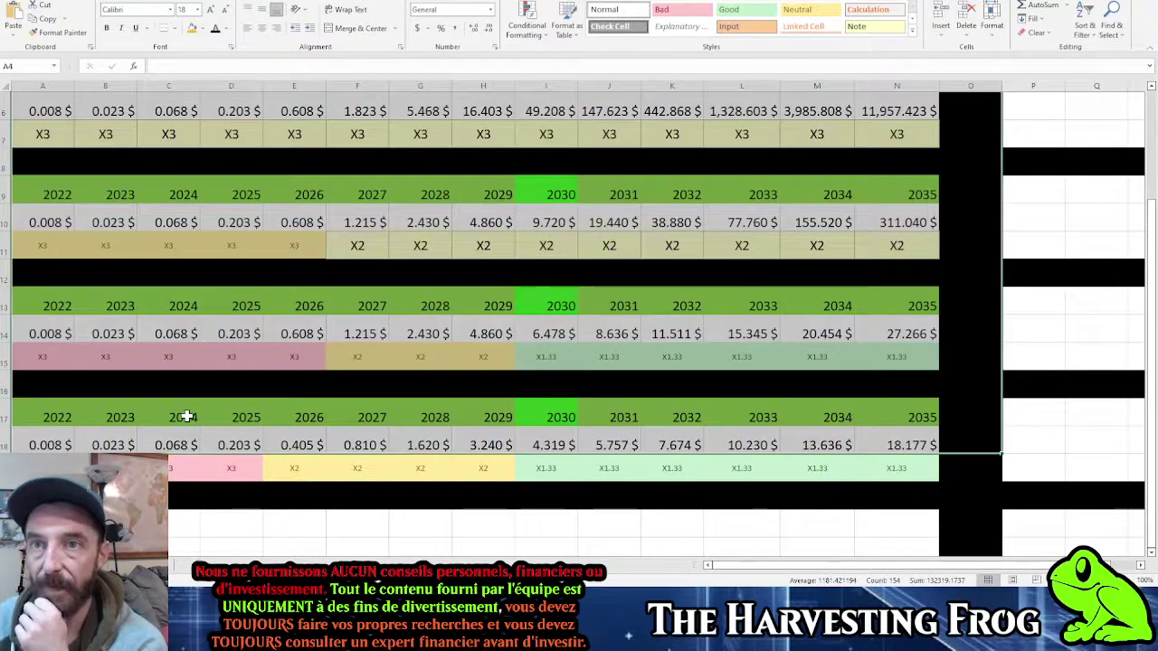
Step: Trace the yearly X2 projection in the first table from 2022 in A1 to the 2030 price in I2
scroll(186, 416, down, 2)
scroll(189, 413, up, 3)
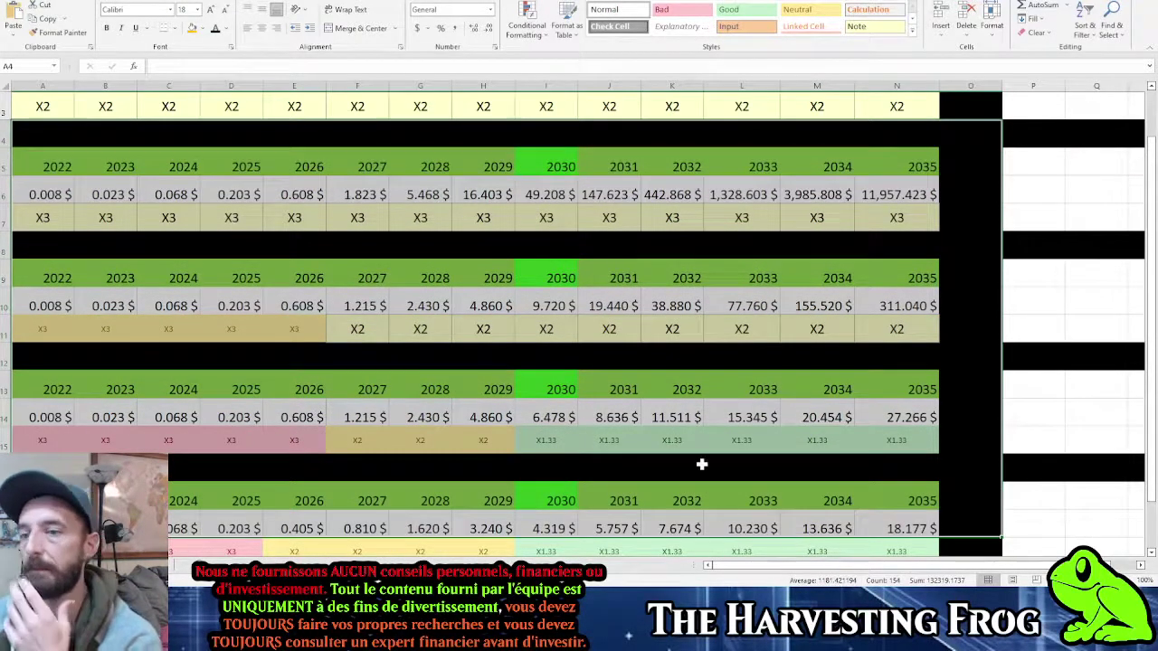
scroll(482, 220, down, 1)
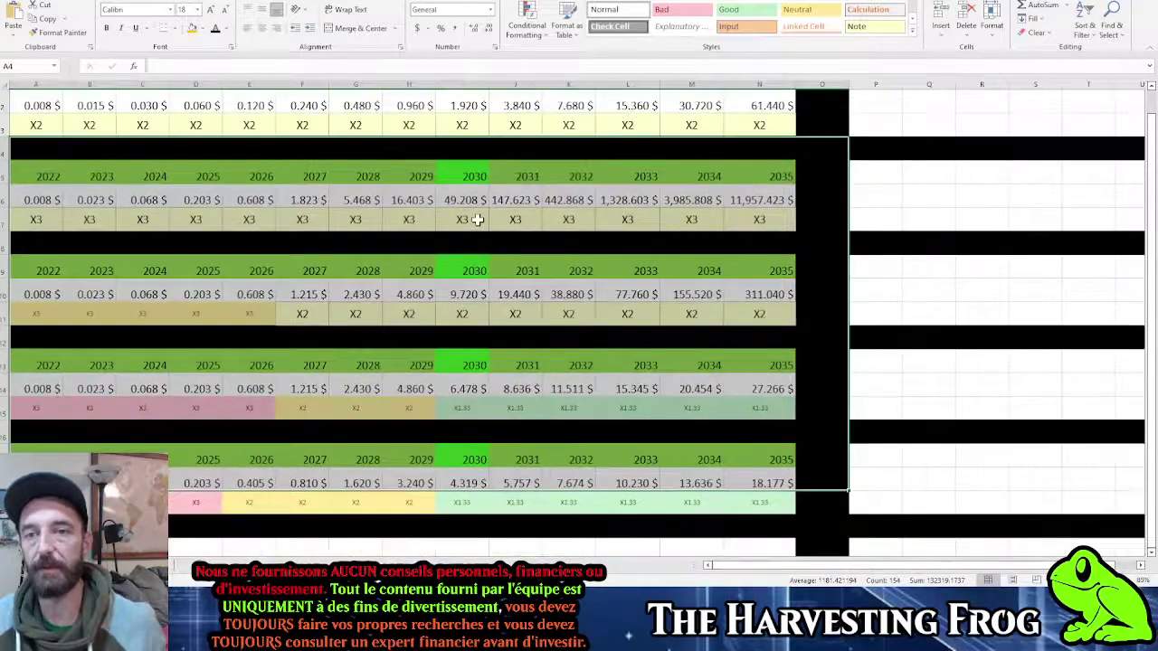
scroll(460, 217, up, 1)
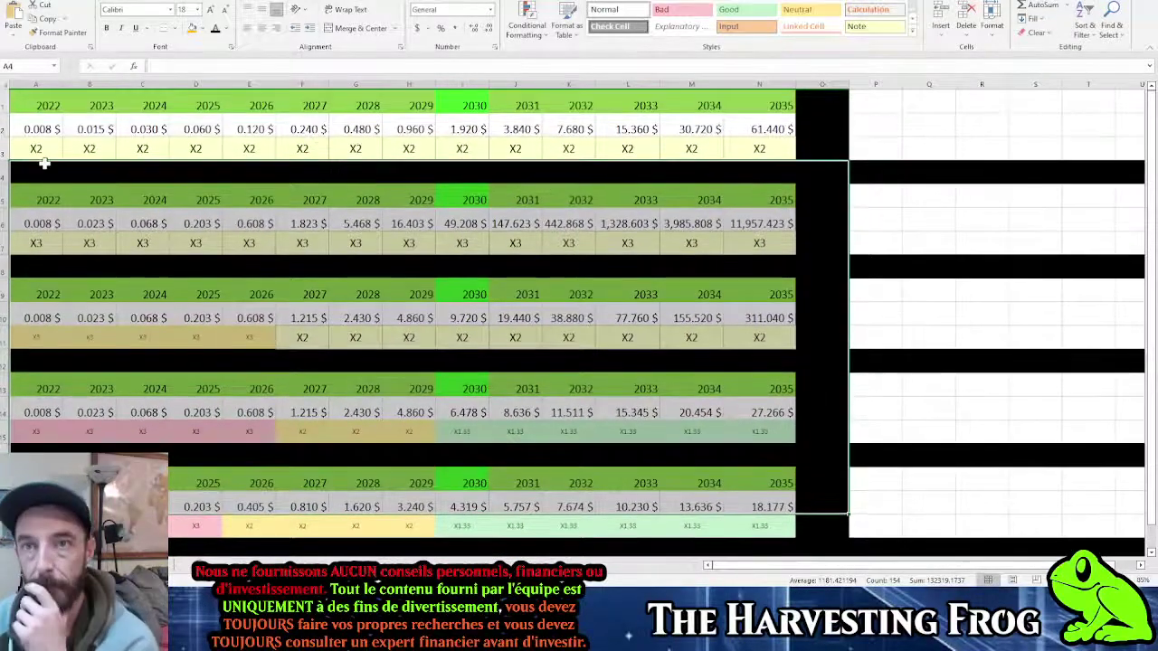
click(40, 96)
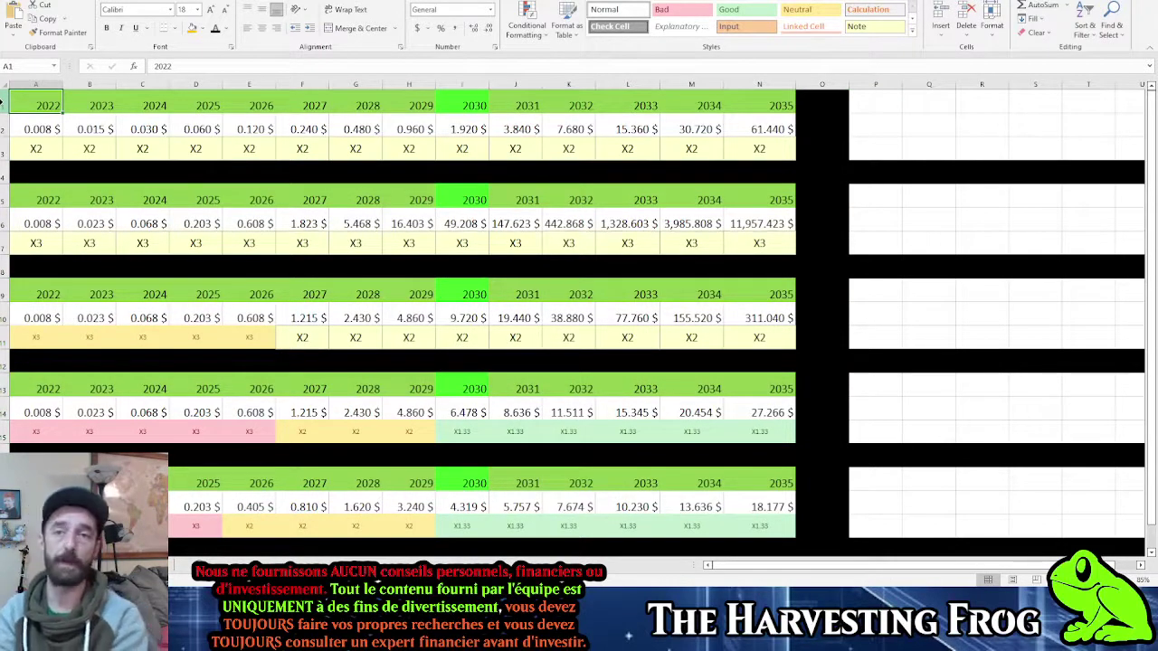
key(Right)
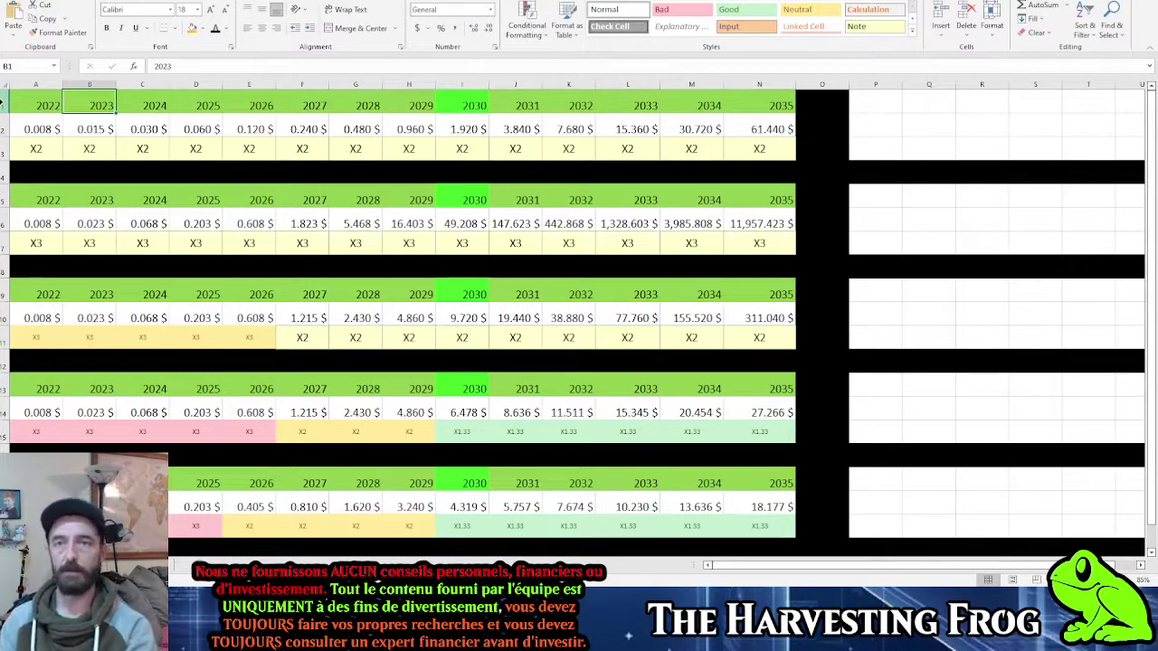
key(Left)
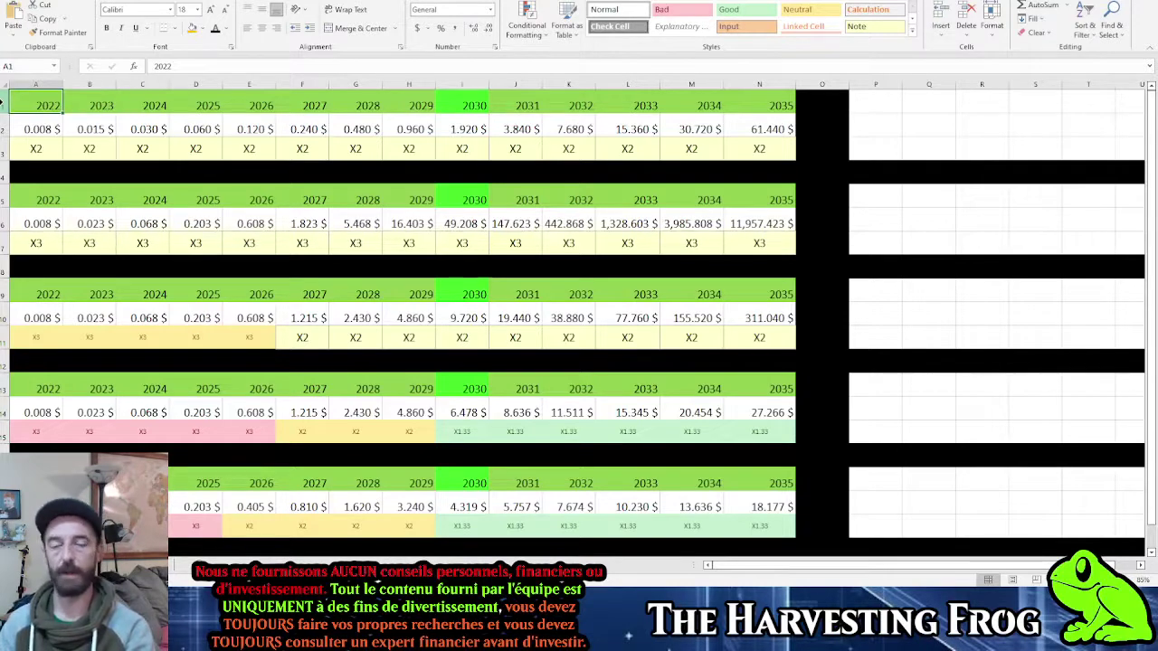
key(Right)
key(Right)
key(Right)
key(Right)
key(Right)
key(Right)
key(Right)
key(Right)
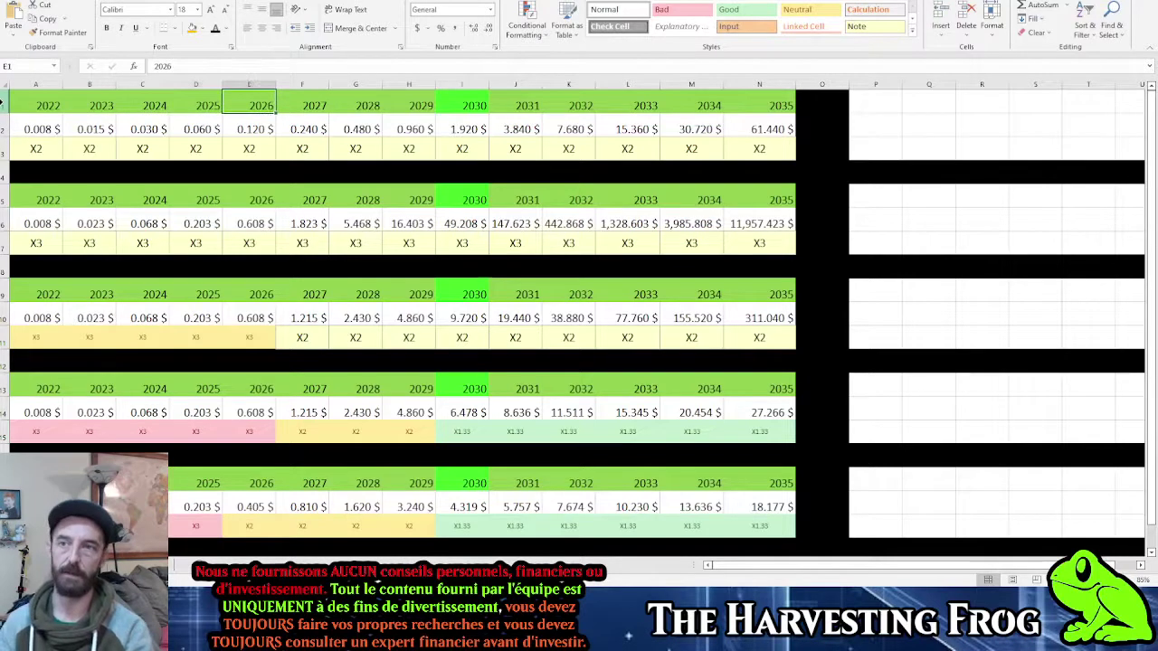
key(Down)
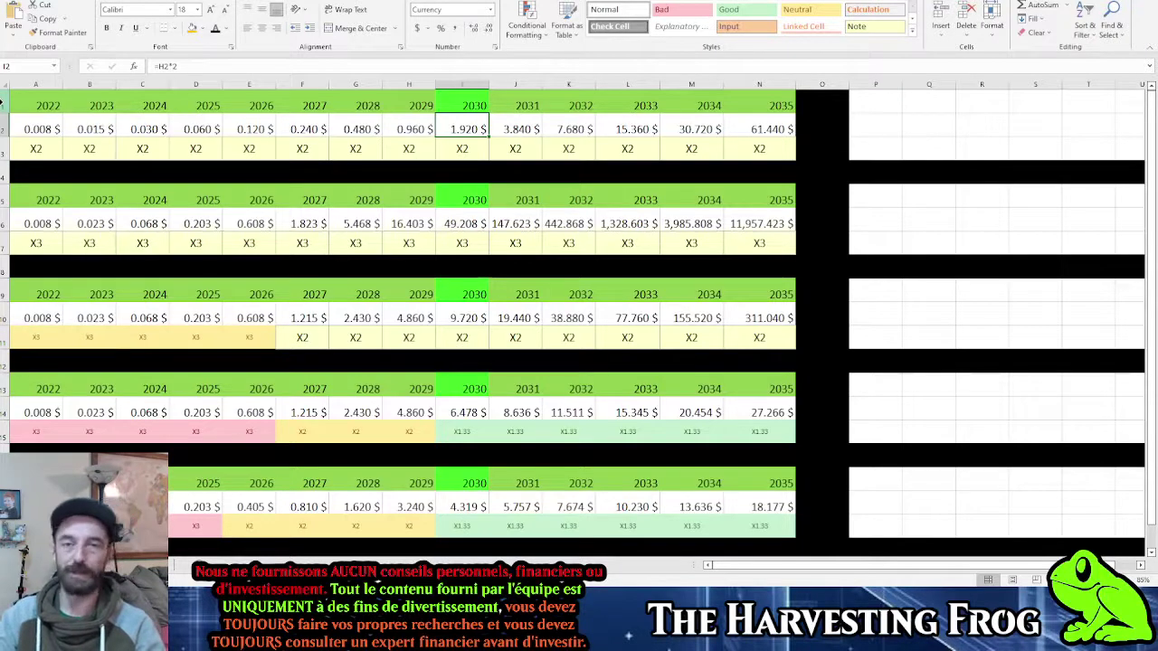
Step: Trace the yearly X3 projection in the second table from the 2022 price in A6 to the 2030 price in I6
click(39, 245)
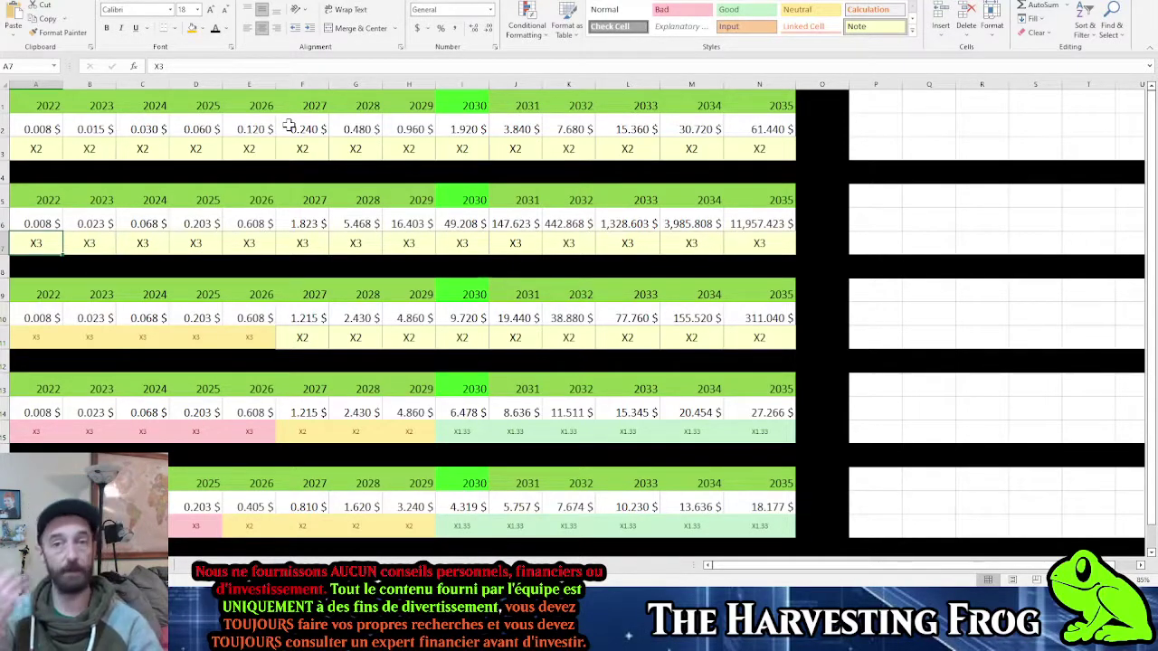
key(Up)
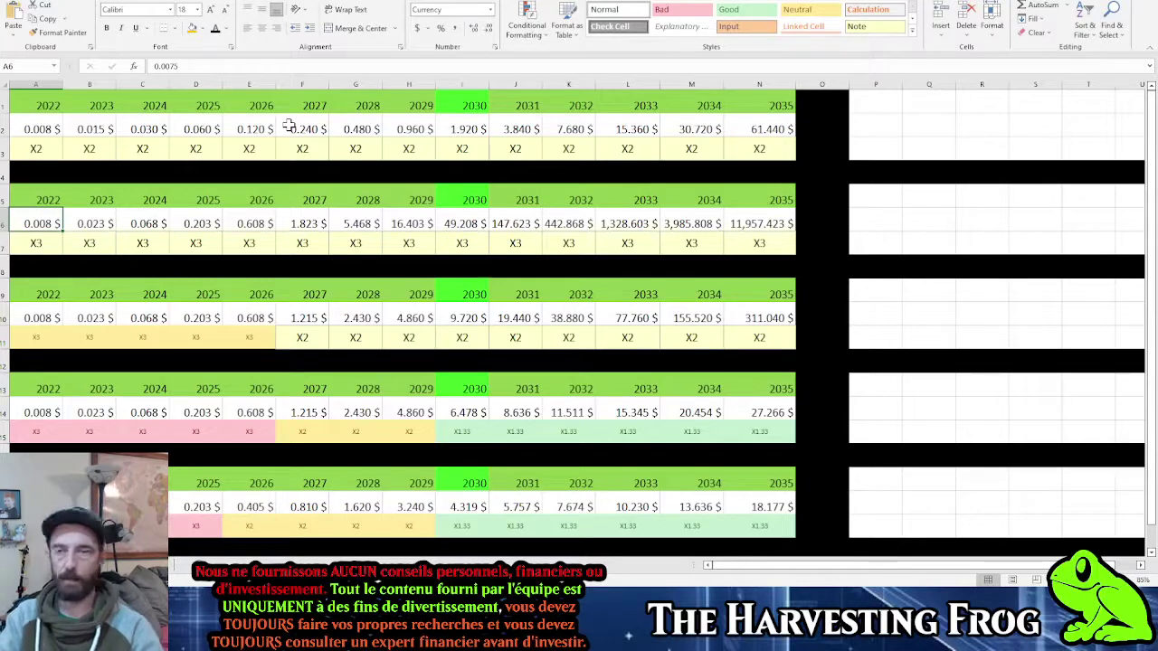
key(Right)
key(Right)
key(Right)
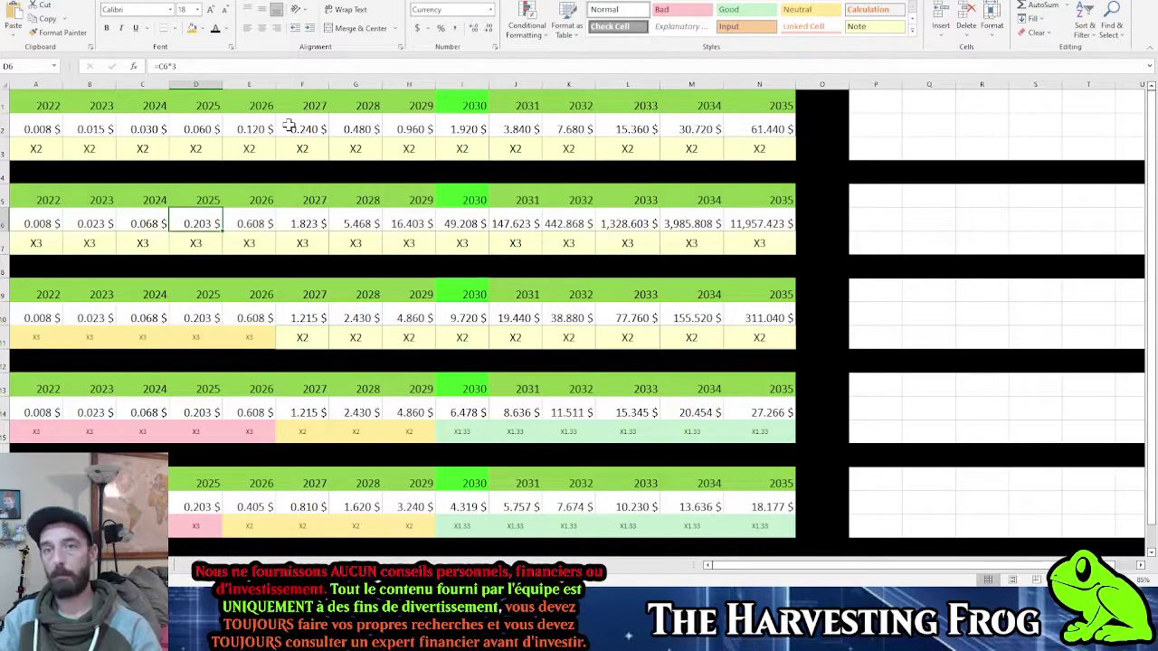
key(Right)
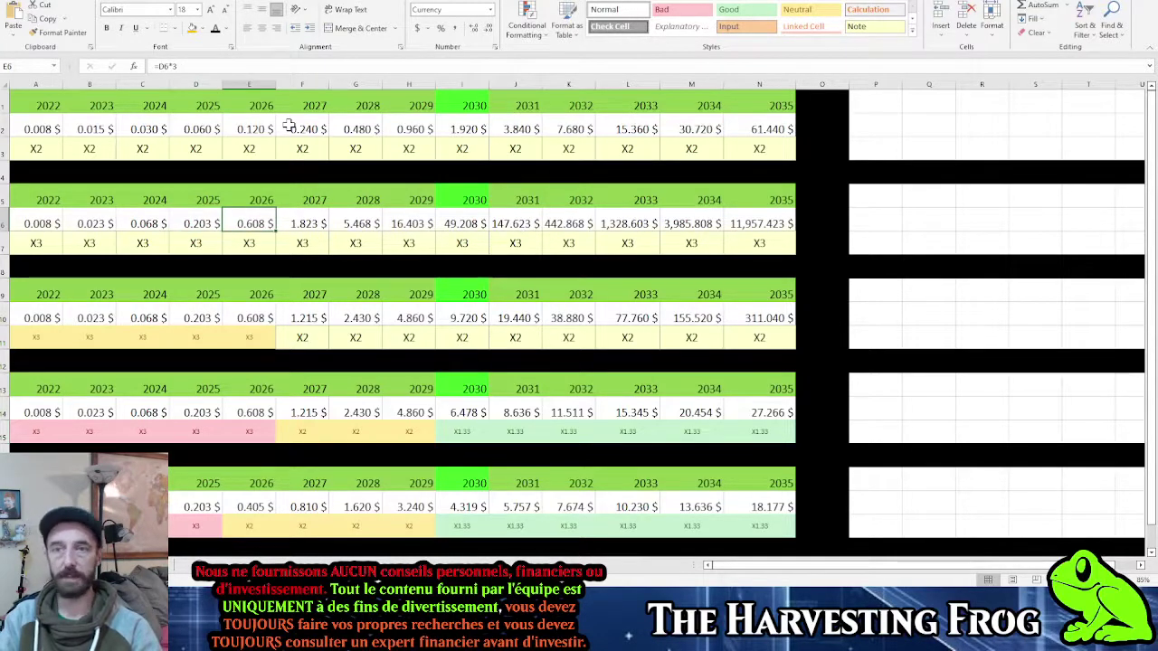
key(Right)
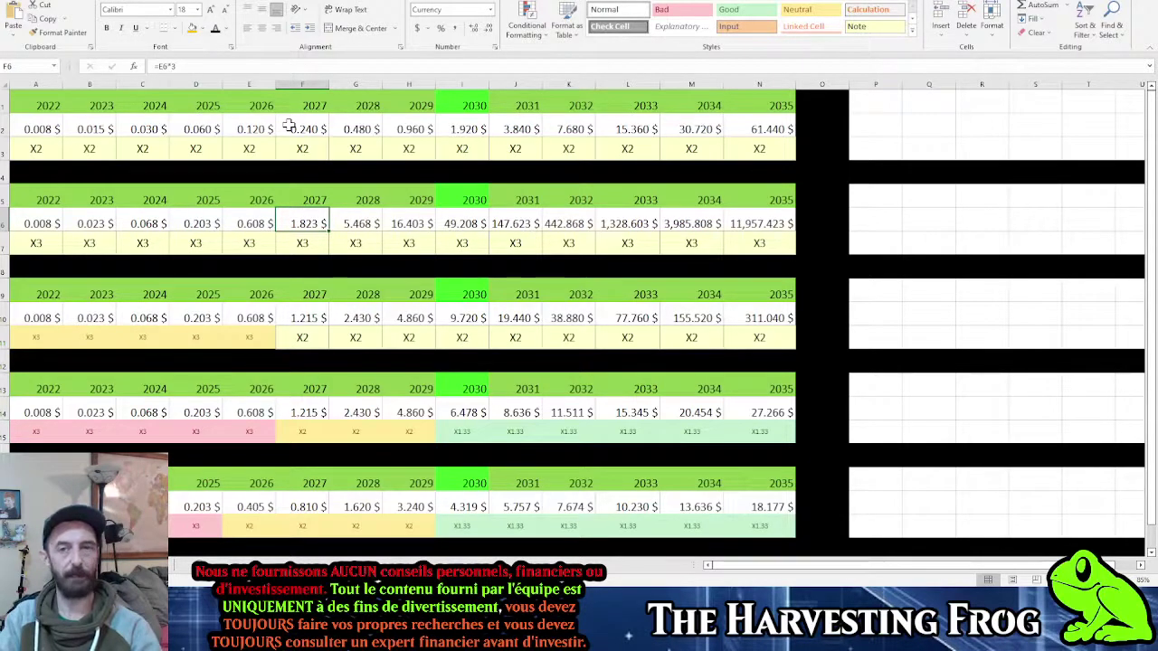
key(Right)
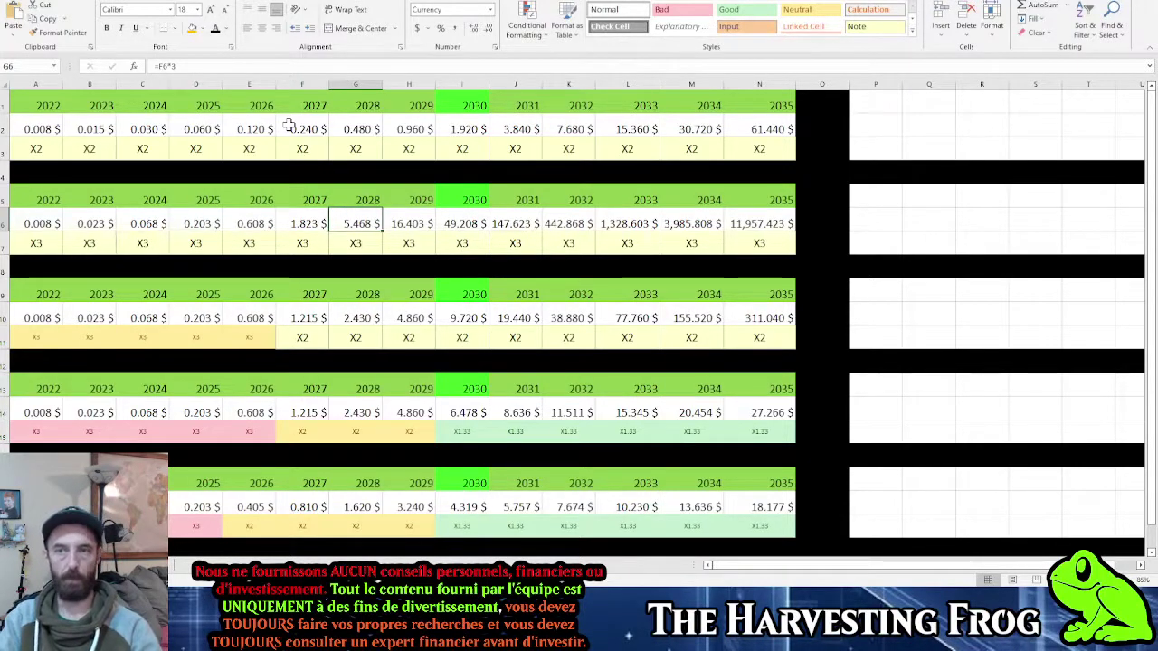
key(Right)
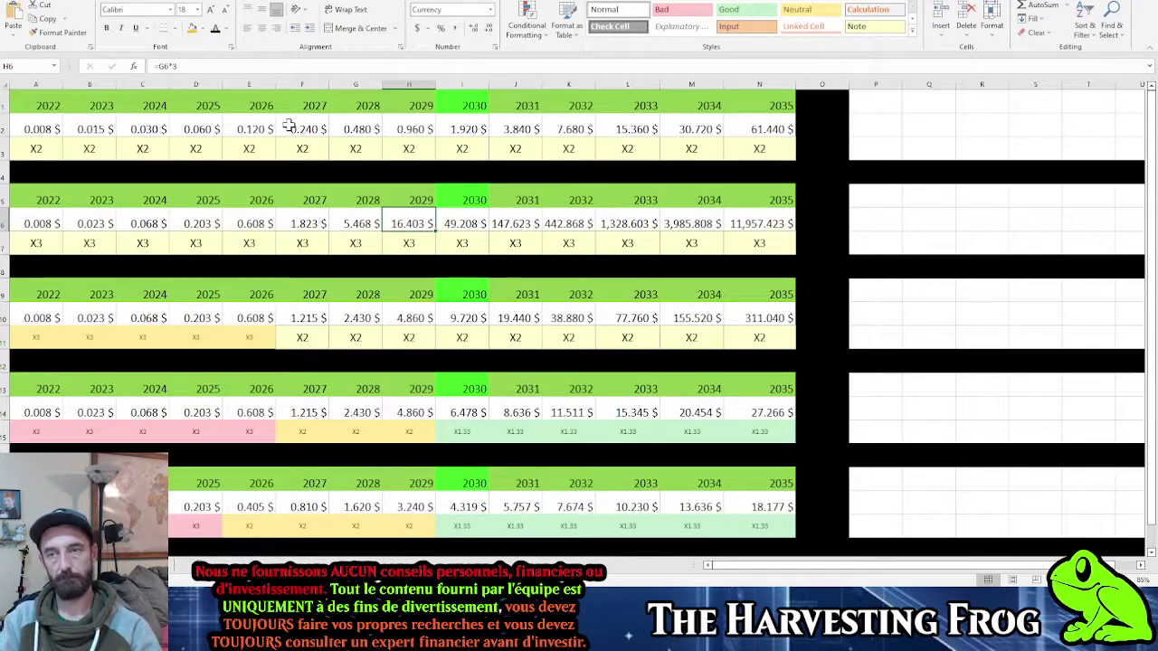
key(Right)
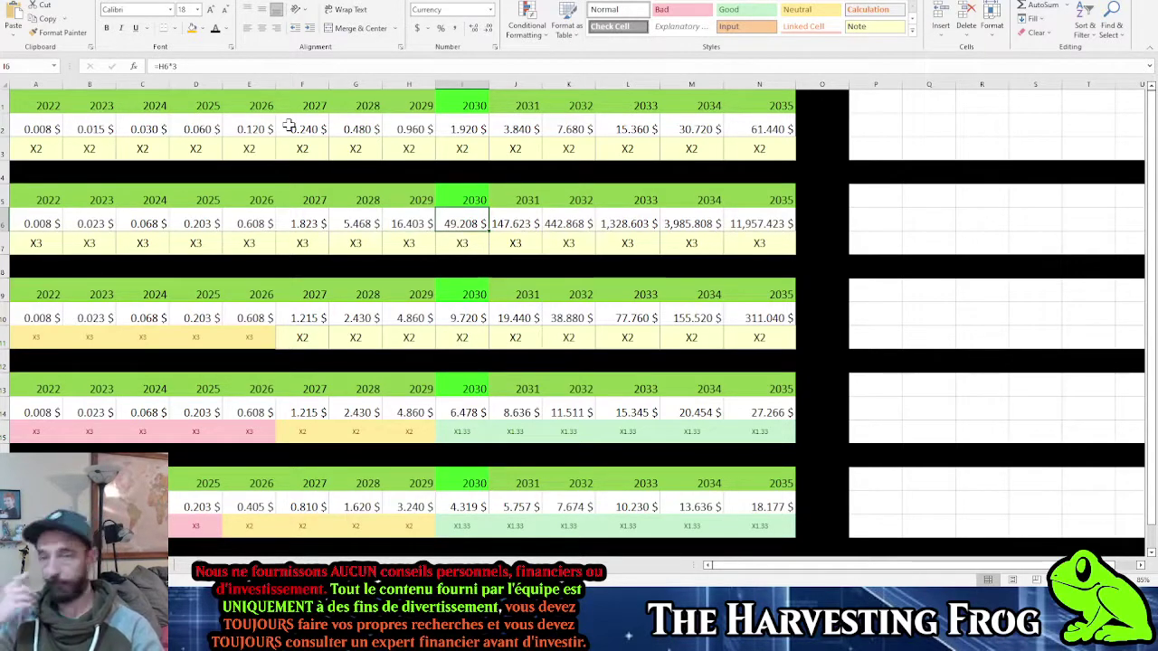
Step: Go to the 2022 starting price in A10 of the third projection table, which combines X3 and X2 growth
key(Down)
key(Down)
key(Down)
key(Left)
key(Left)
key(Left)
key(Left)
key(Left)
key(Left)
key(Left)
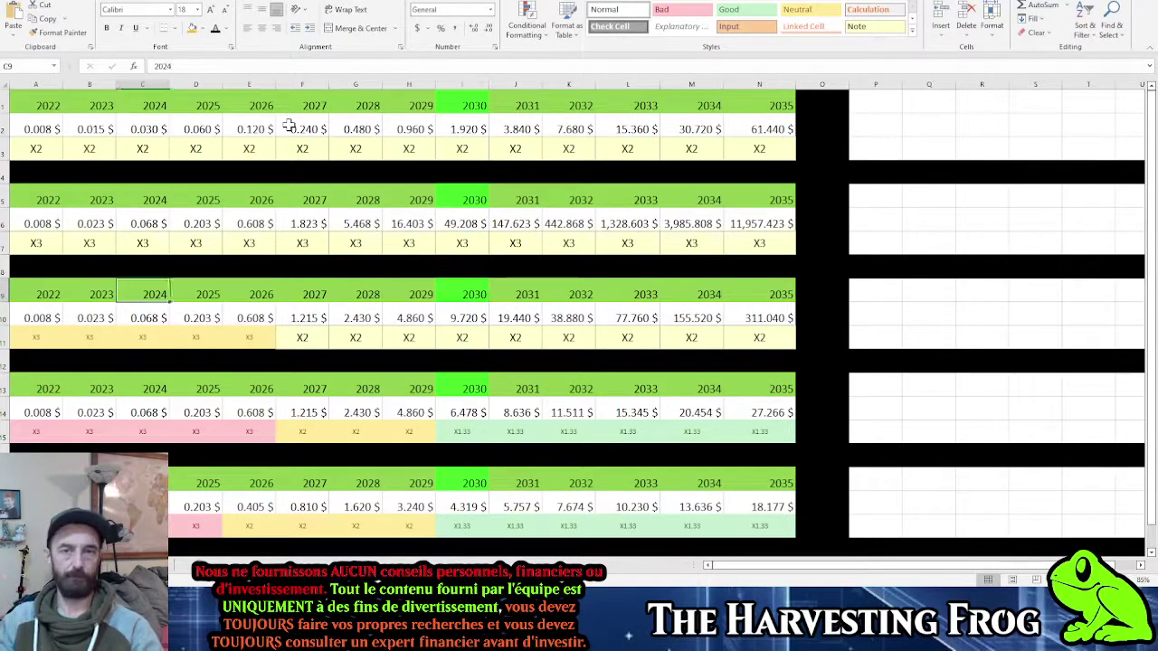
key(Down)
key(Left)
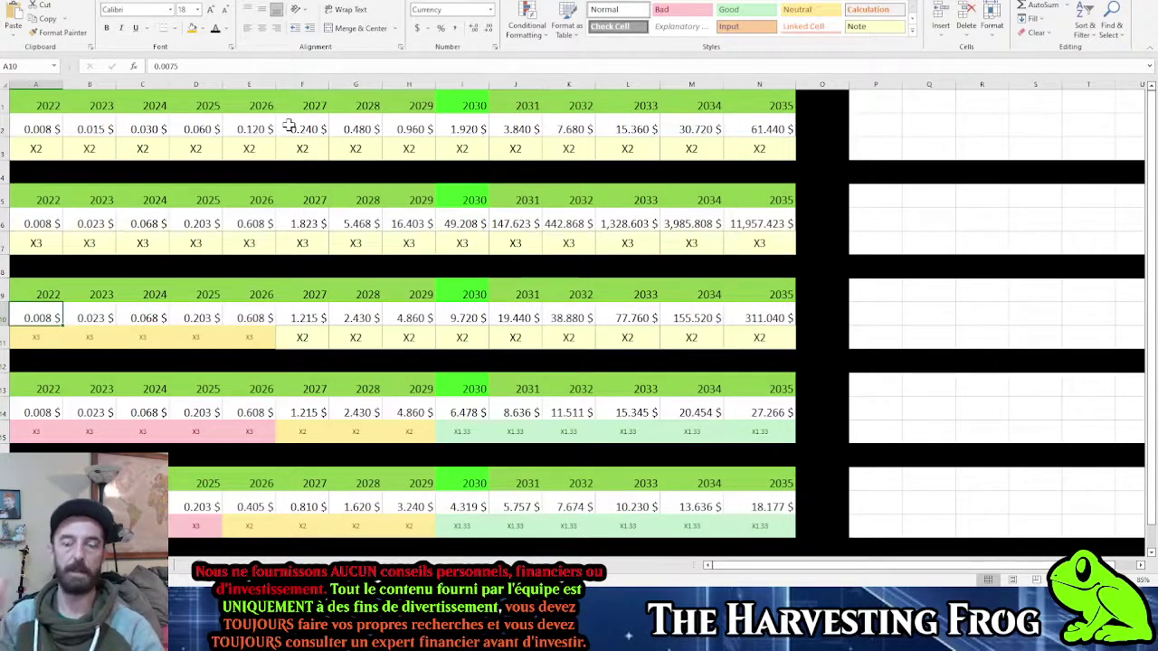
Step: Trace the third table's projection from the 2022 price in A10 through the X3 years to the 2030 price in I10
key(Right)
key(Right)
key(Right)
key(Right)
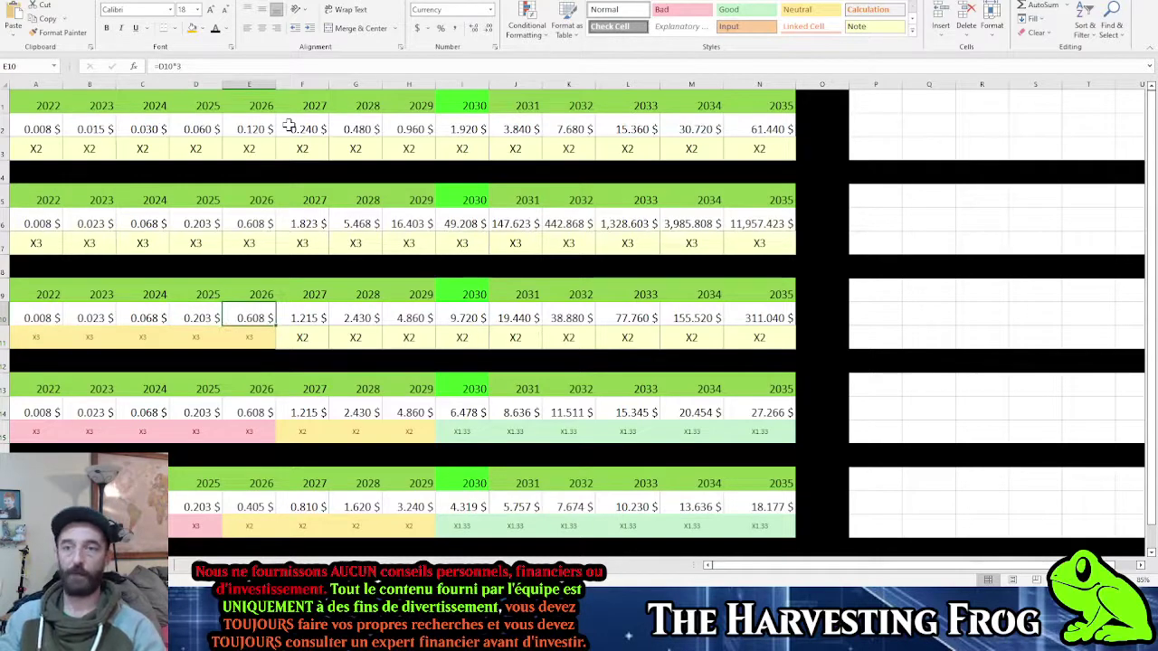
key(Right)
key(Right)
key(Right)
key(Right)
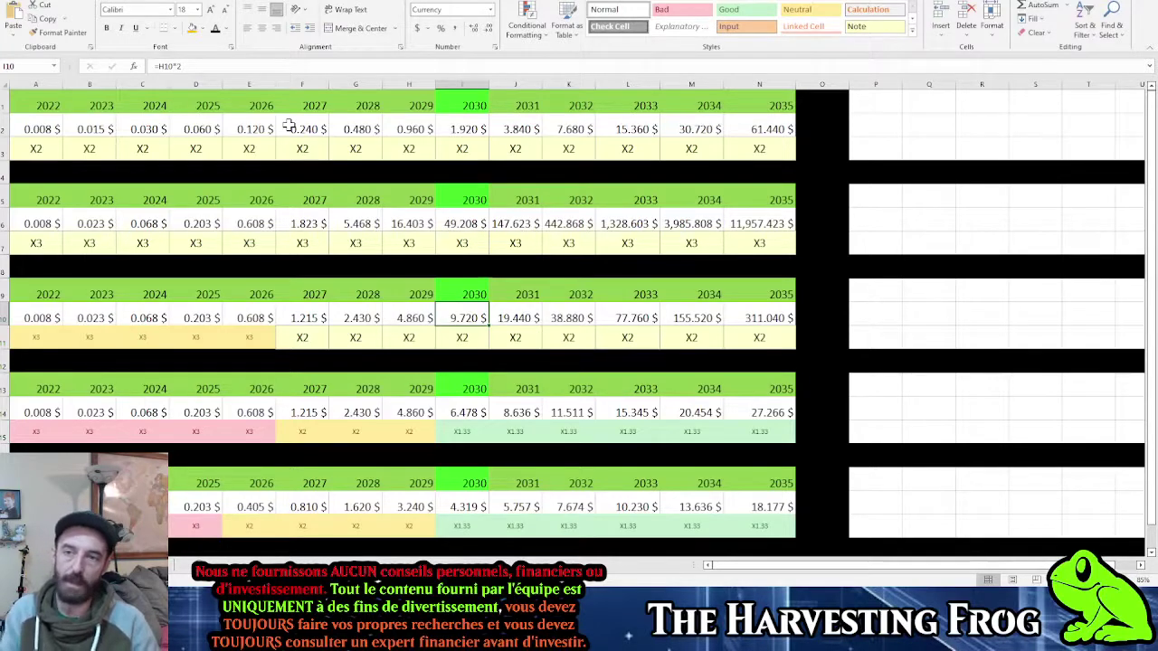
Step: Go back to the third table's 2026 price in E10 and review the X2 years up to 2031 in J10
key(Left)
key(Left)
key(Left)
key(Left)
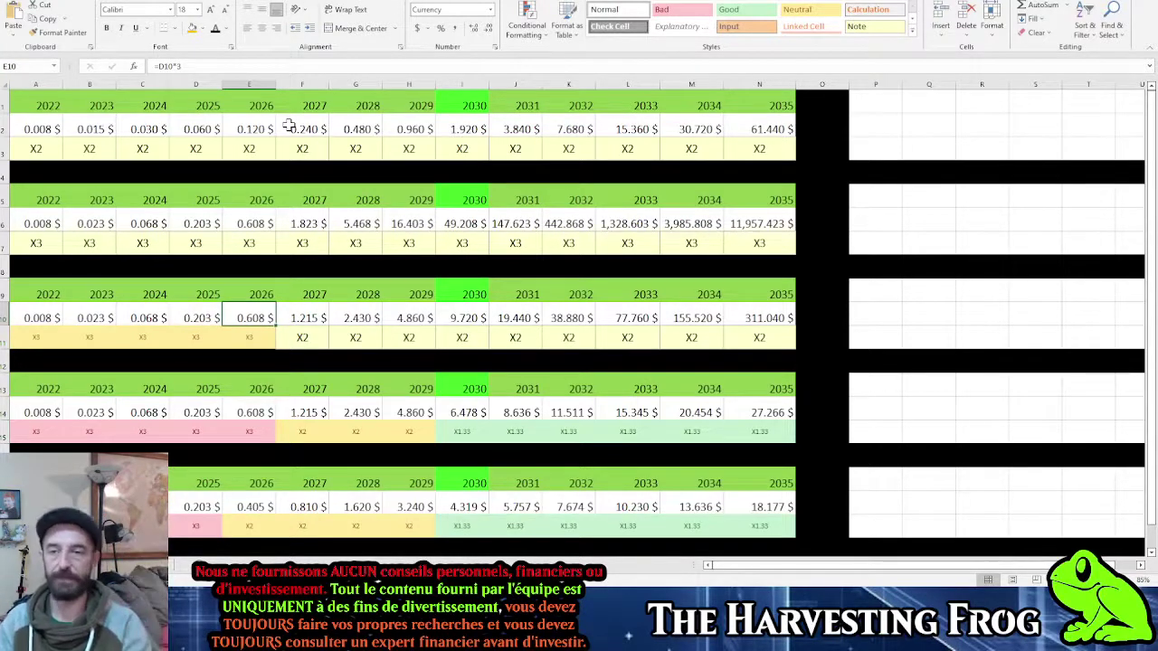
key(Right)
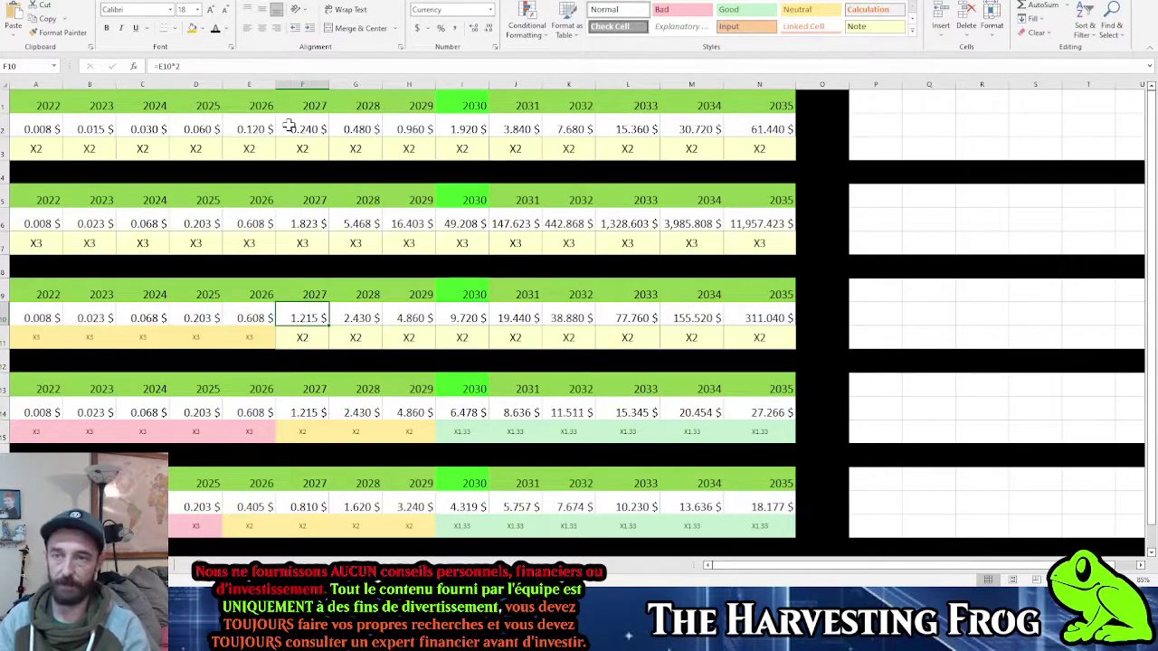
key(Right)
key(Right)
key(Right)
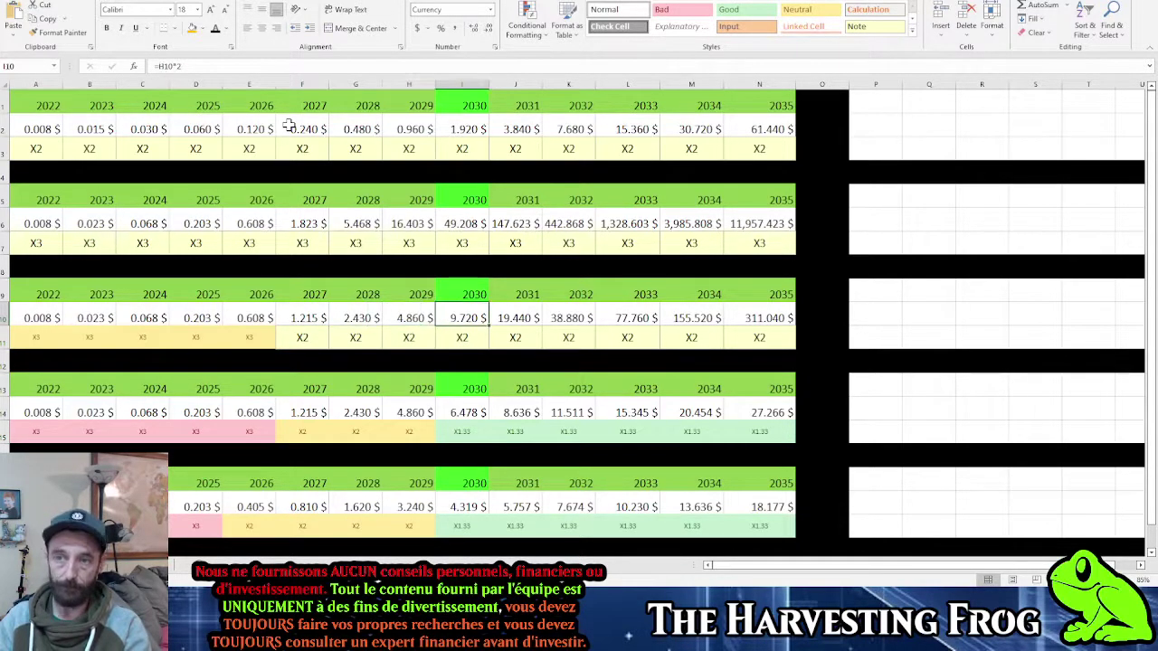
key(Right)
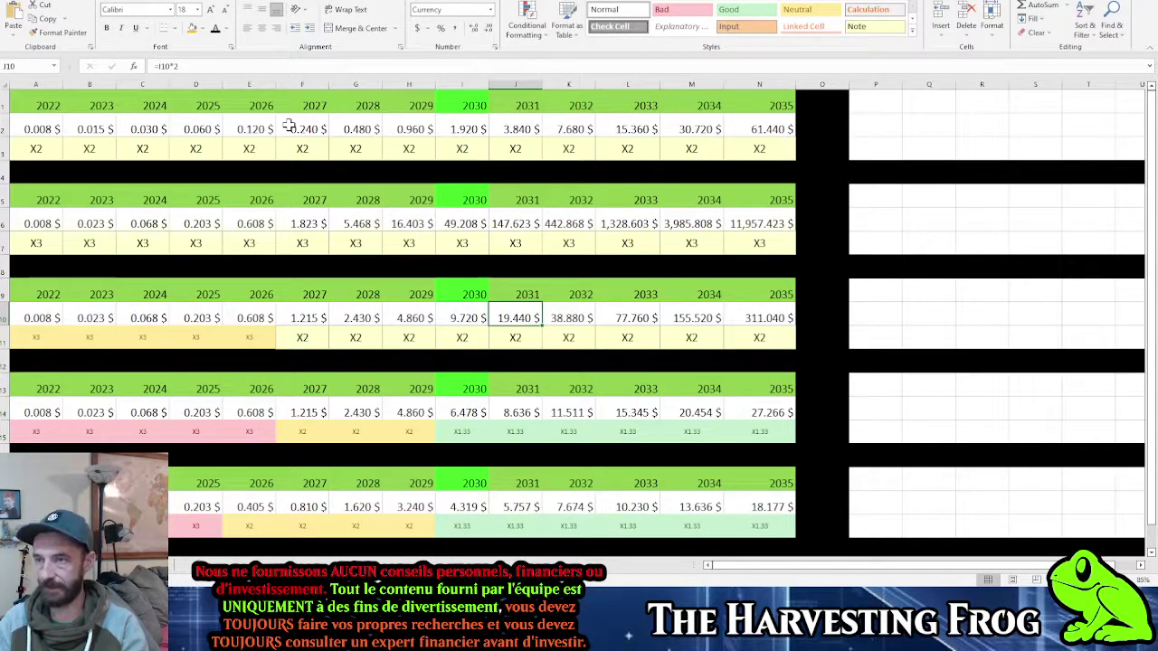
Step: Check the fourth table's 2030 price in I14, its 2022 starting price in A14 and the X1.33 multiplier in I15
key(Left)
key(Down)
key(Down)
key(Down)
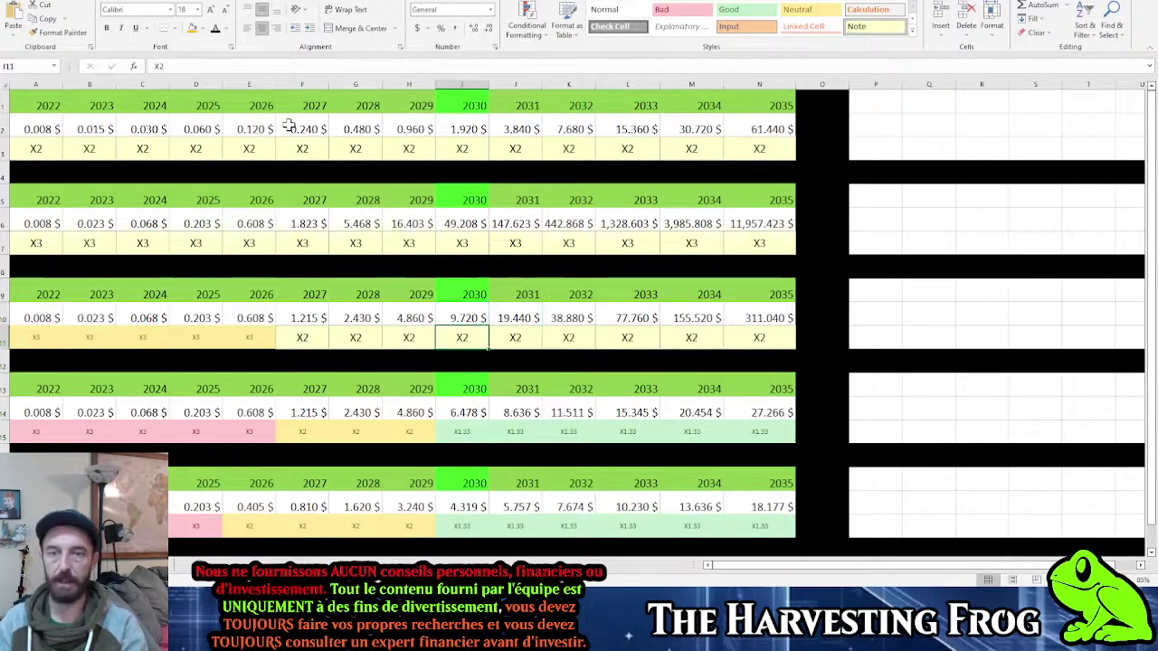
key(Down)
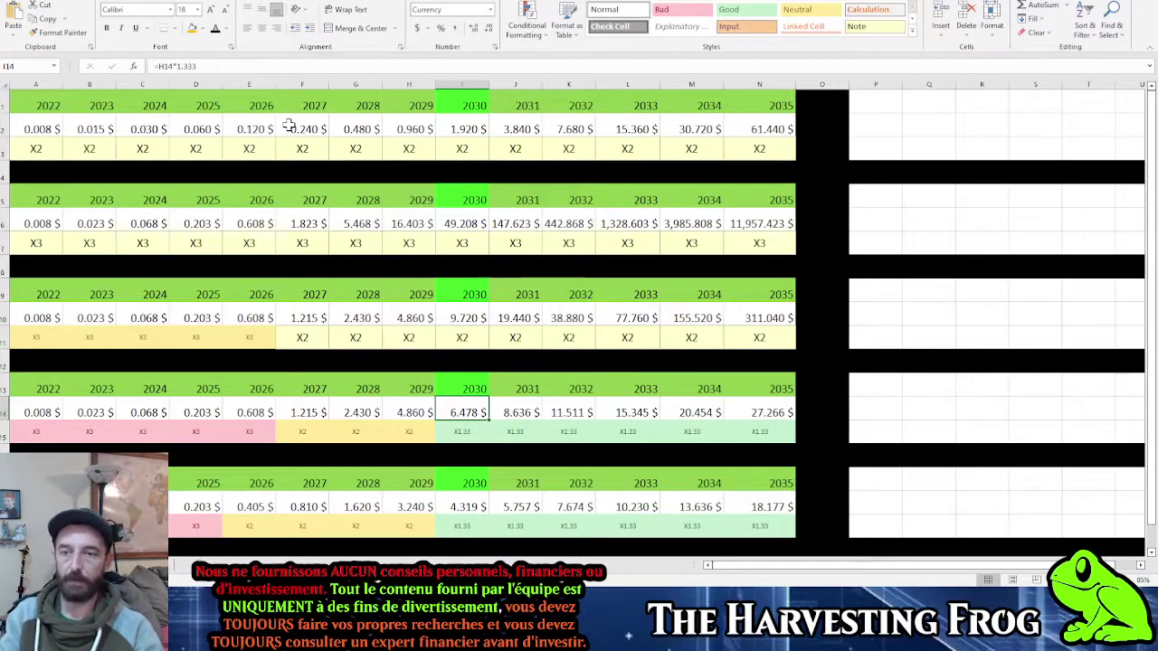
scroll(287, 126, down, 1)
scroll(282, 149, down, 1)
scroll(271, 226, up, 2)
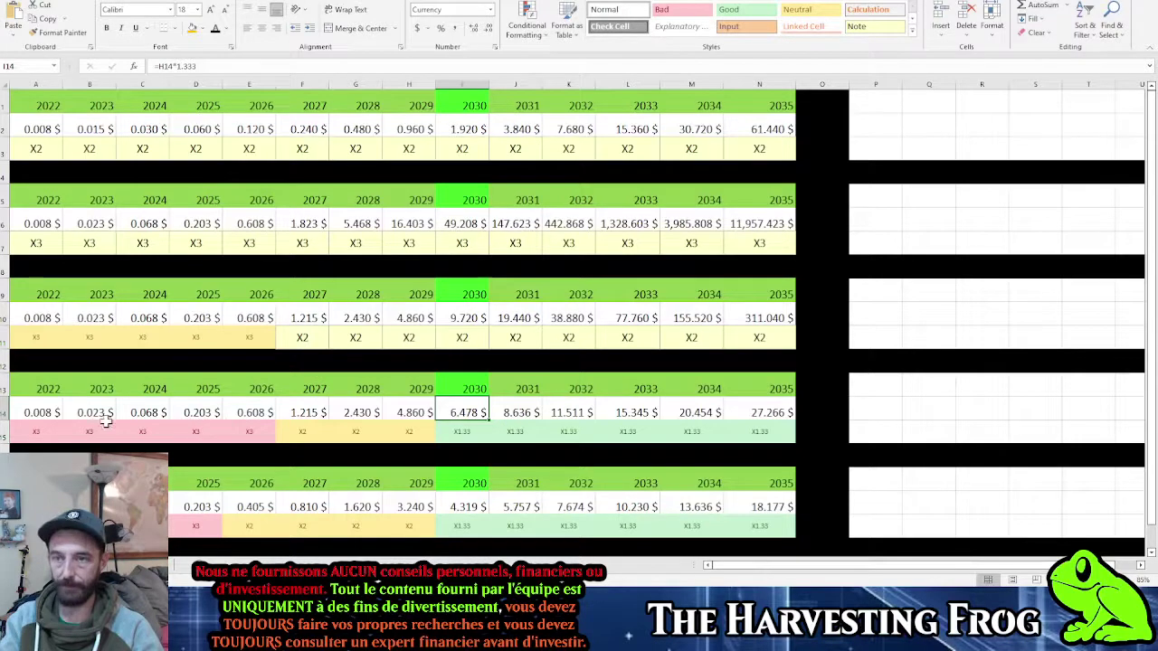
click(29, 412)
scroll(202, 306, down, 1)
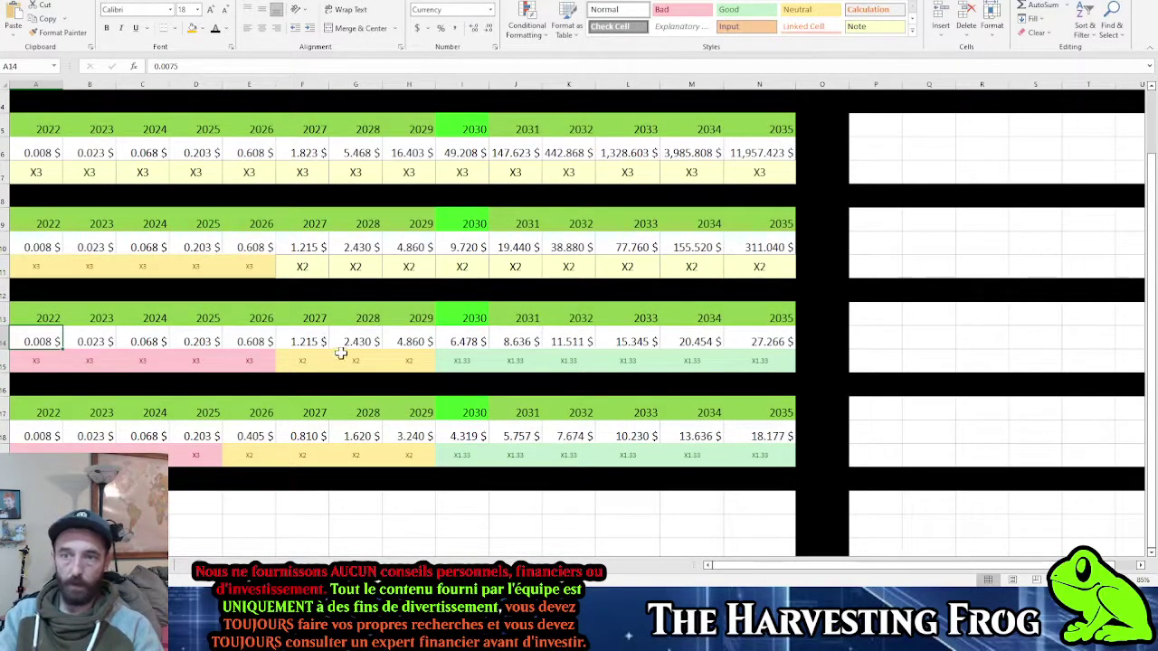
click(468, 363)
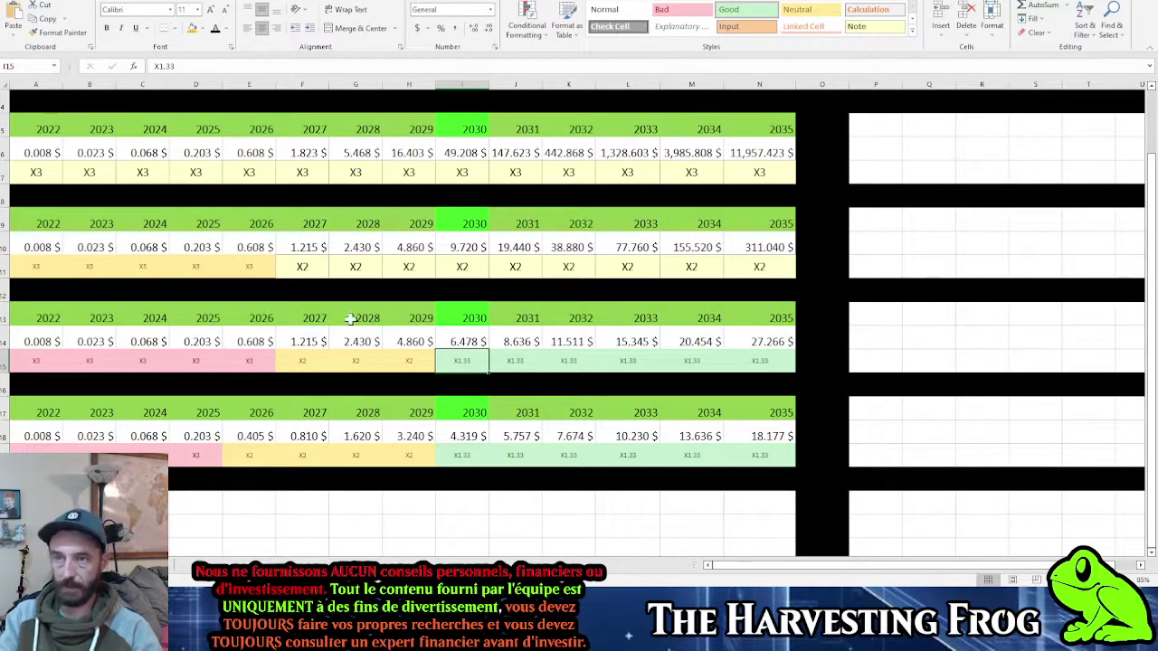
Step: Trace the fourth table's X3, X2 and X1.33 projection from the 2022 price in A14 to the 2030 price in I14
click(49, 336)
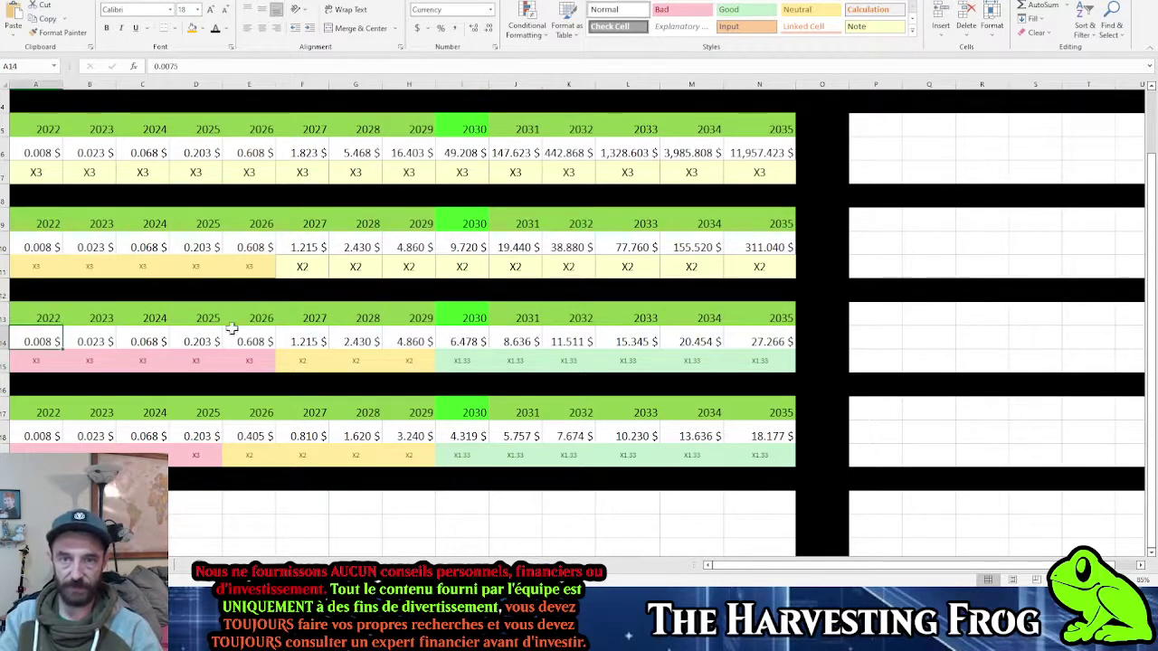
key(Right)
key(Right)
key(Right)
key(Right)
key(Right)
key(Left)
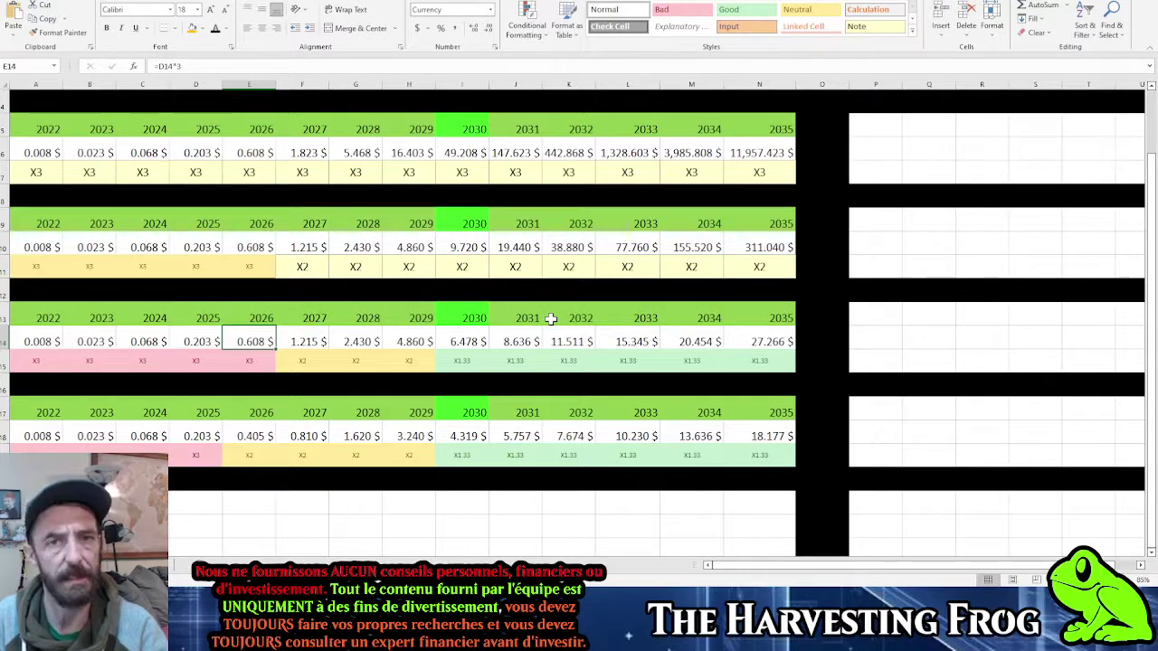
key(Right)
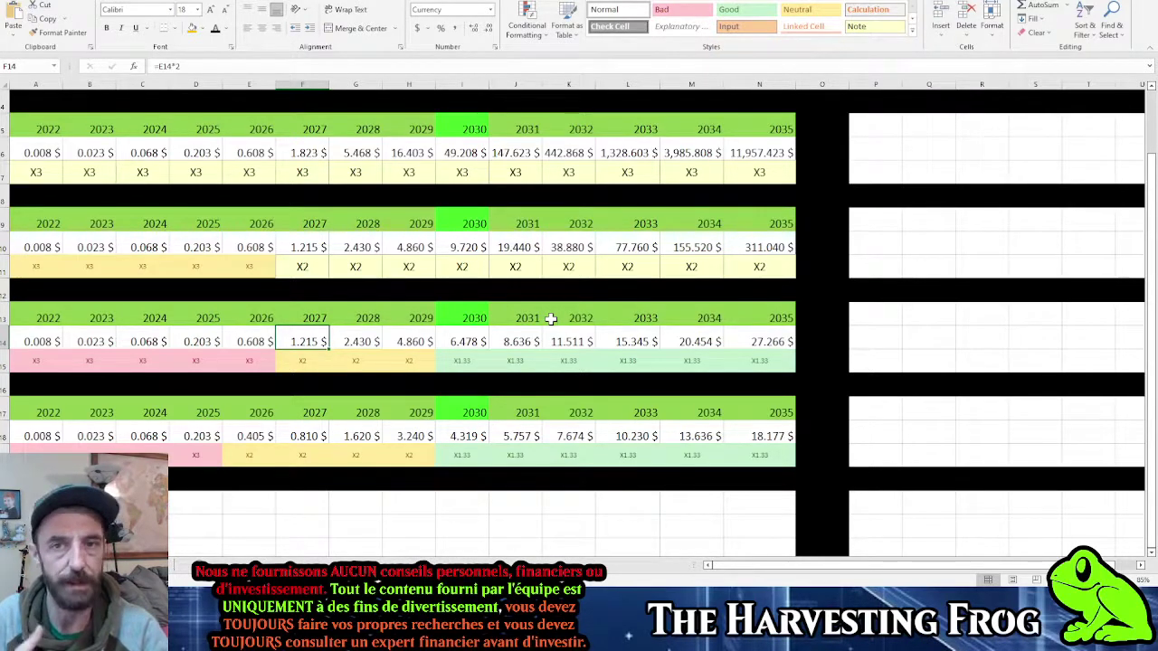
key(Right)
key(Right)
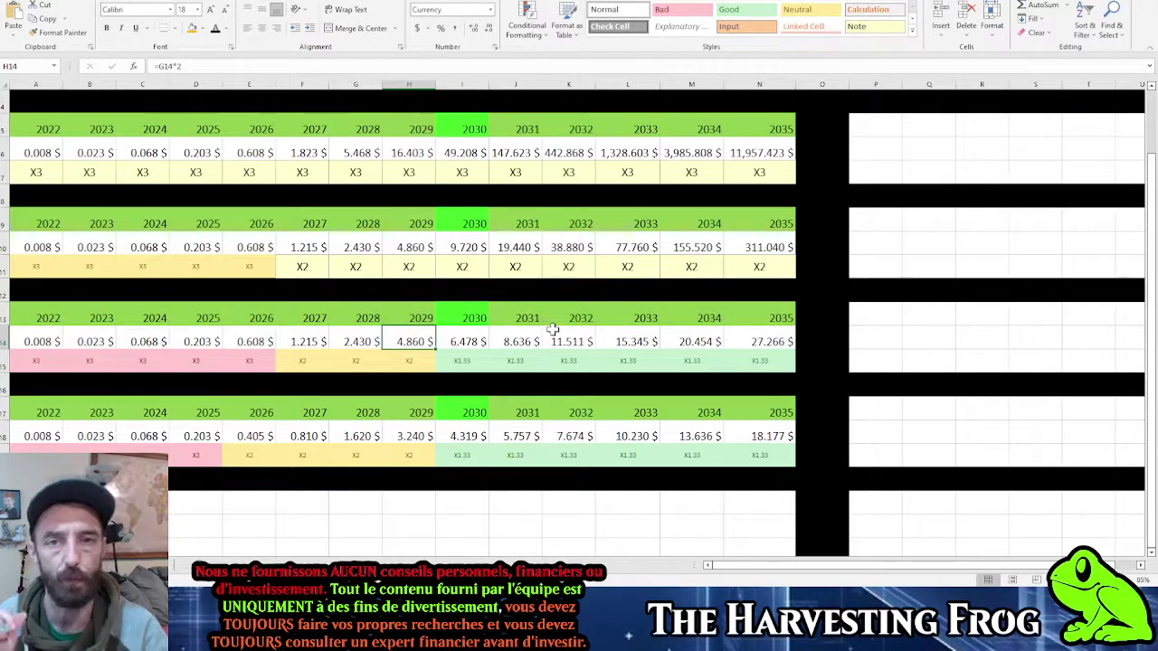
key(Right)
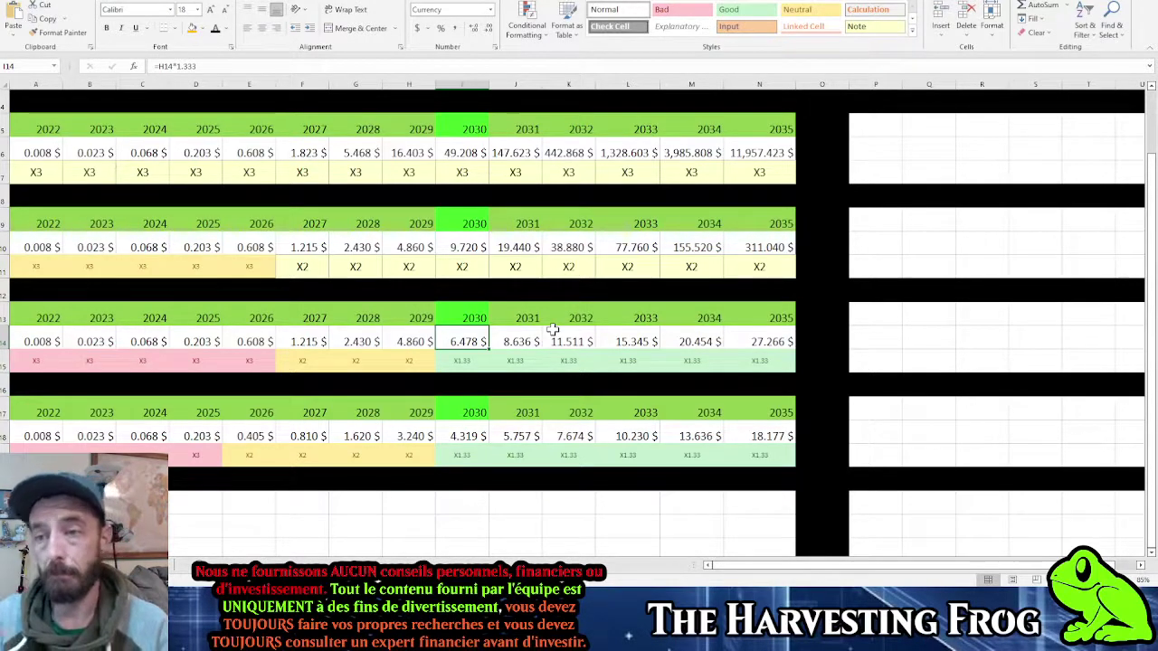
Step: Go to the 2022 starting price in A18 of the fifth projection table
key(Down)
key(Down)
key(Down)
key(Down)
key(Left)
key(Left)
key(Left)
key(Left)
key(Left)
key(Left)
key(Left)
key(Left)
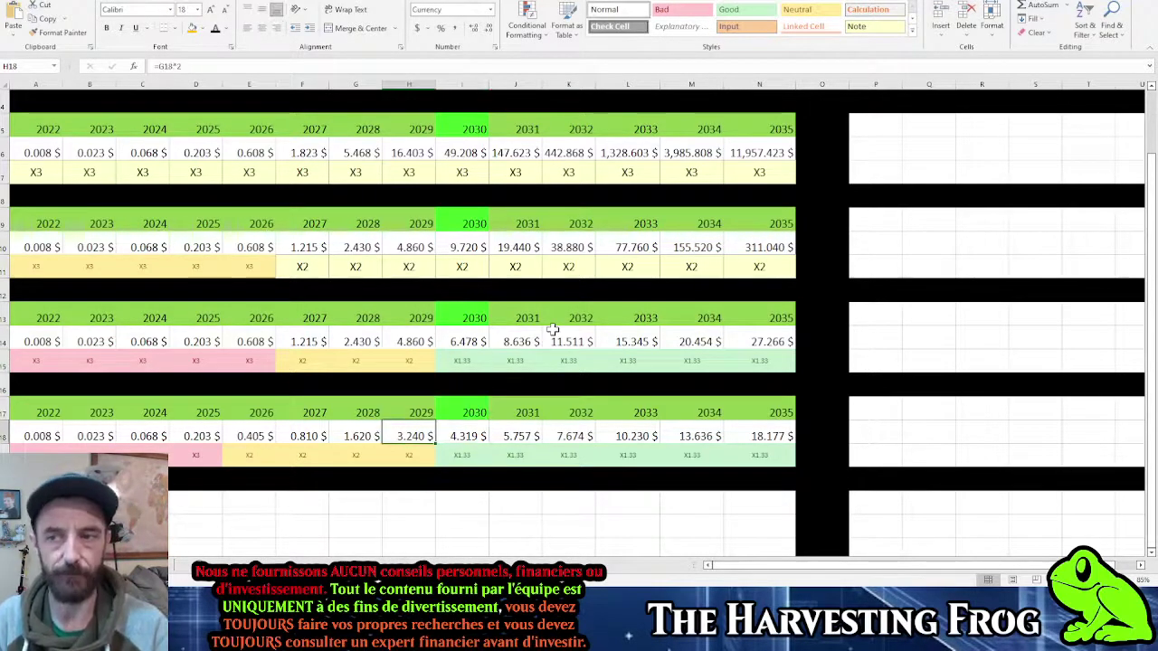
Step: Trace the fifth table from the last X3 year in D18 through the X2 years to the 2030 price in I18
key(Right)
key(Right)
key(Right)
key(Right)
key(Left)
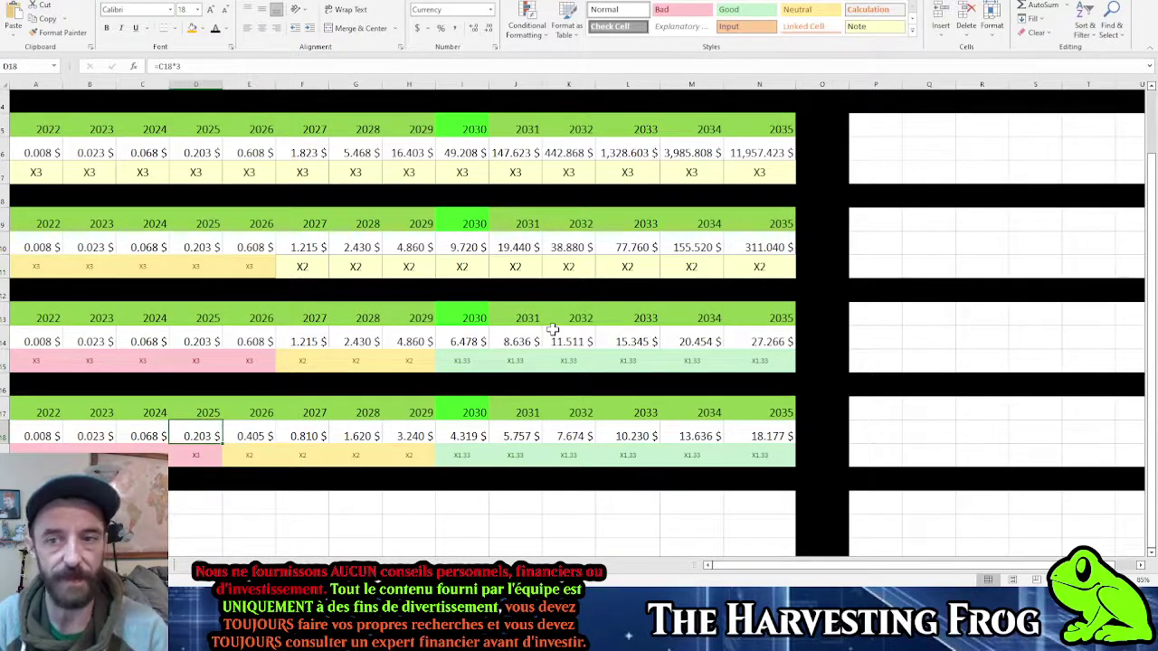
key(Right)
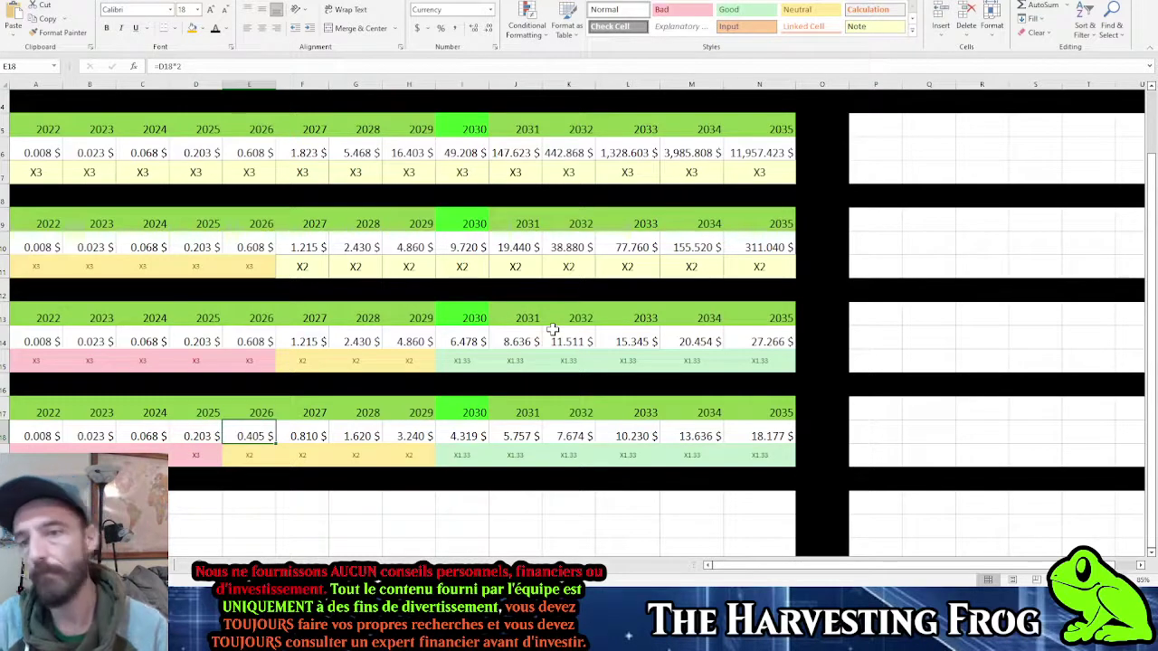
key(Right)
key(Right)
key(Right)
key(Right)
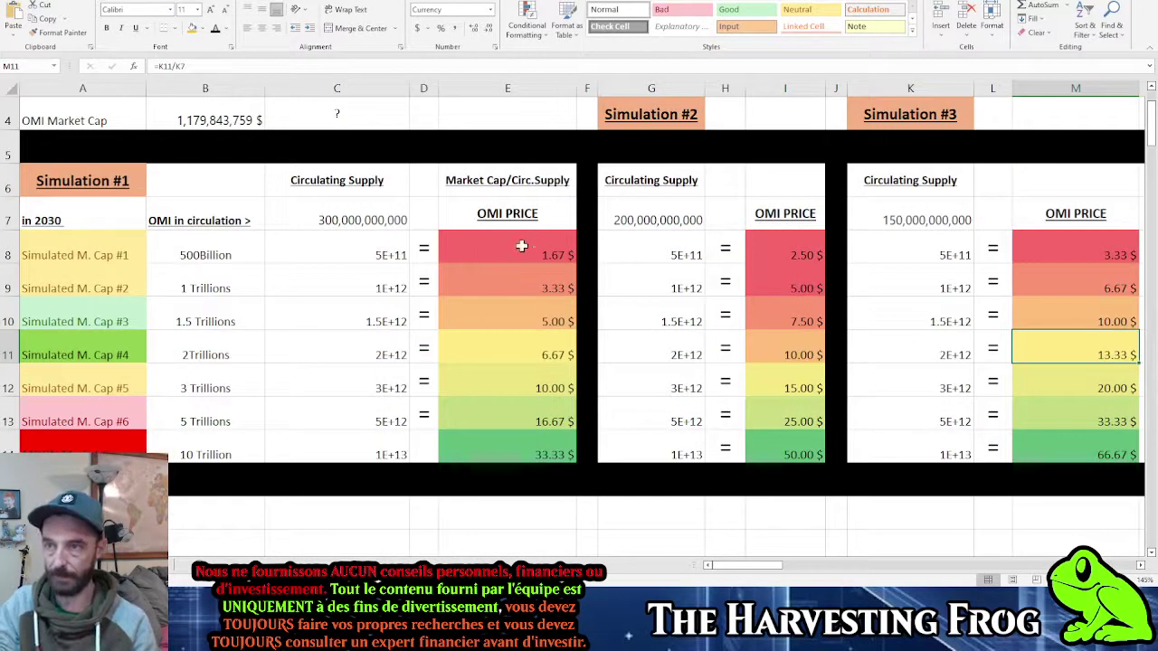
Step: Inspect the OMI price formula in E8 of the market cap simulations sheet and select the prices across E8:I9
double_click(524, 248)
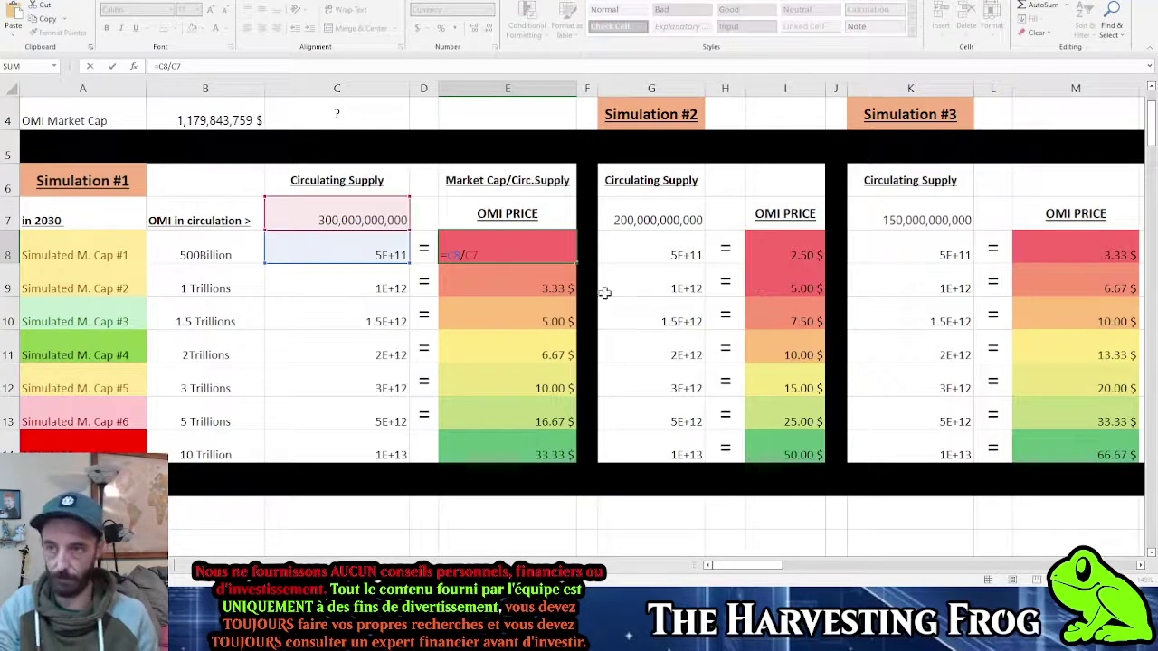
key(Escape)
drag(555, 250, 789, 286)
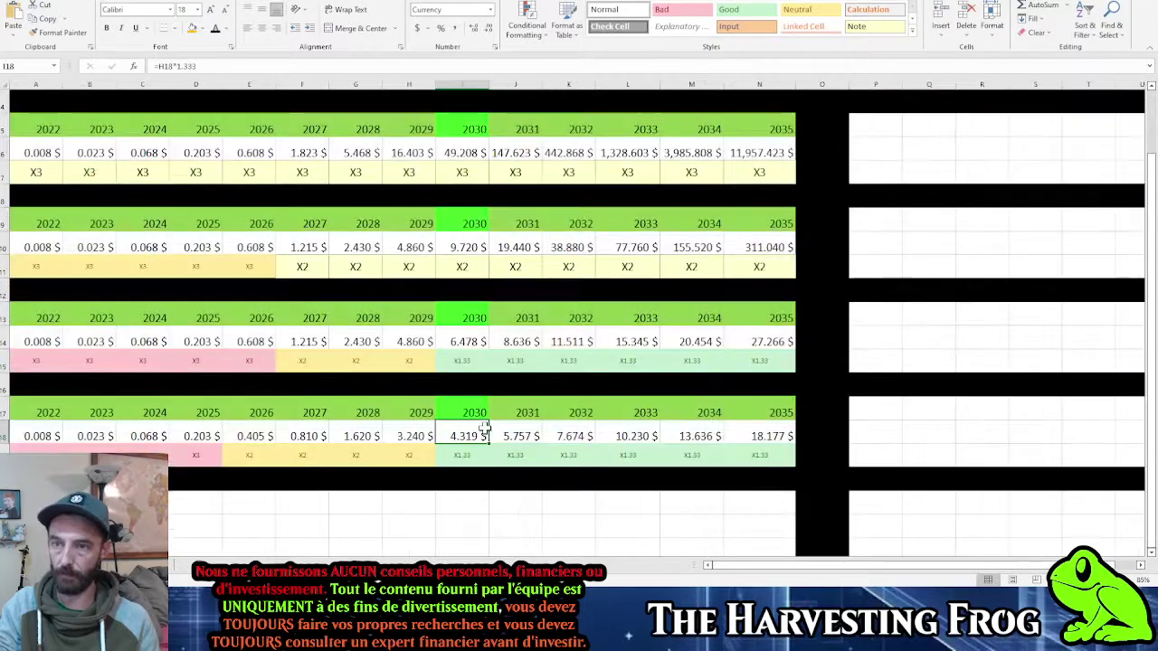
Step: Fill the fifth projection table's 2030 price in I18 with orange
click(192, 28)
click(559, 408)
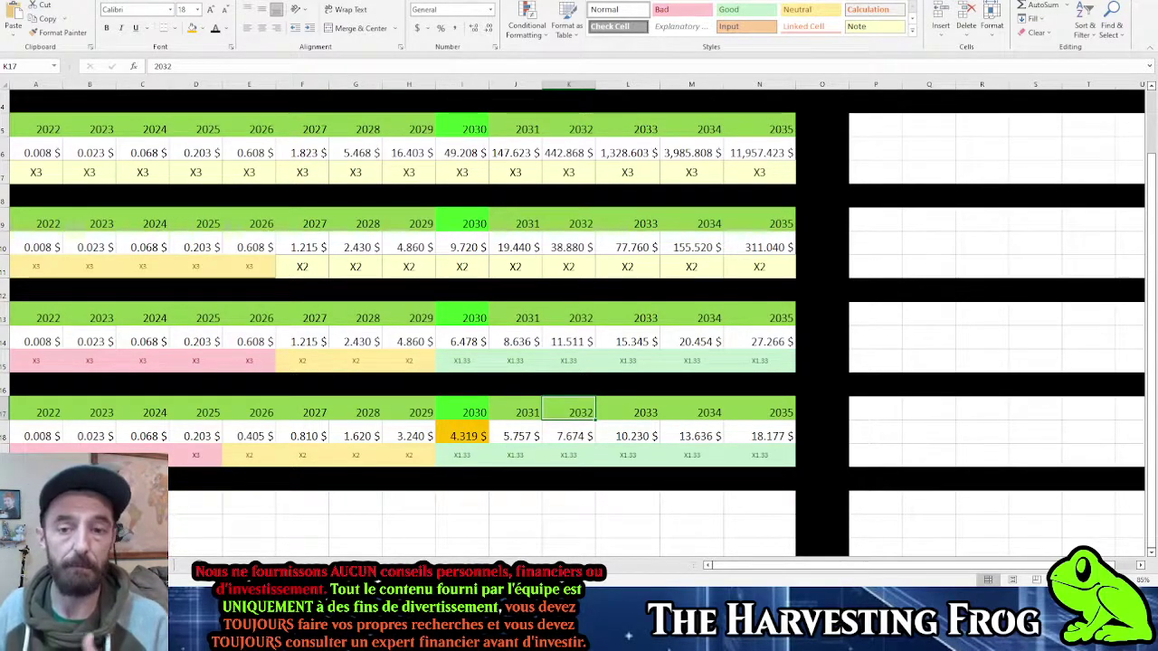
Step: Open the OMI burn sheet and check the 2022 year in B3, the OMI burn label in B1 and 27 Billions in C1
key(ctrl+Page_Up)
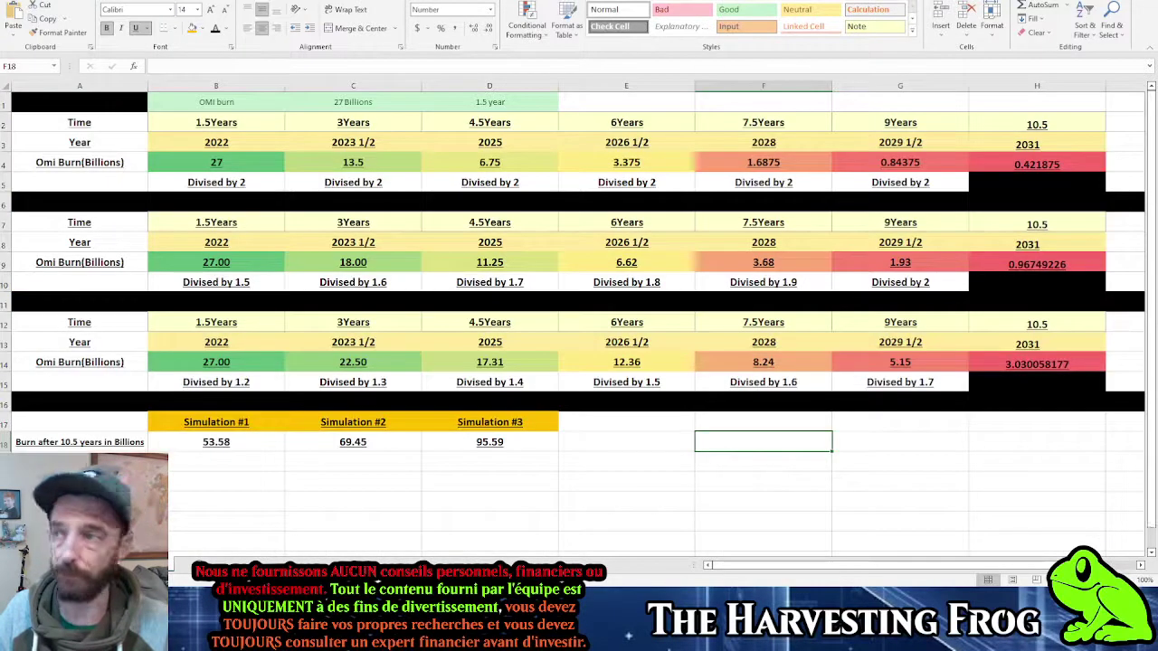
click(569, 543)
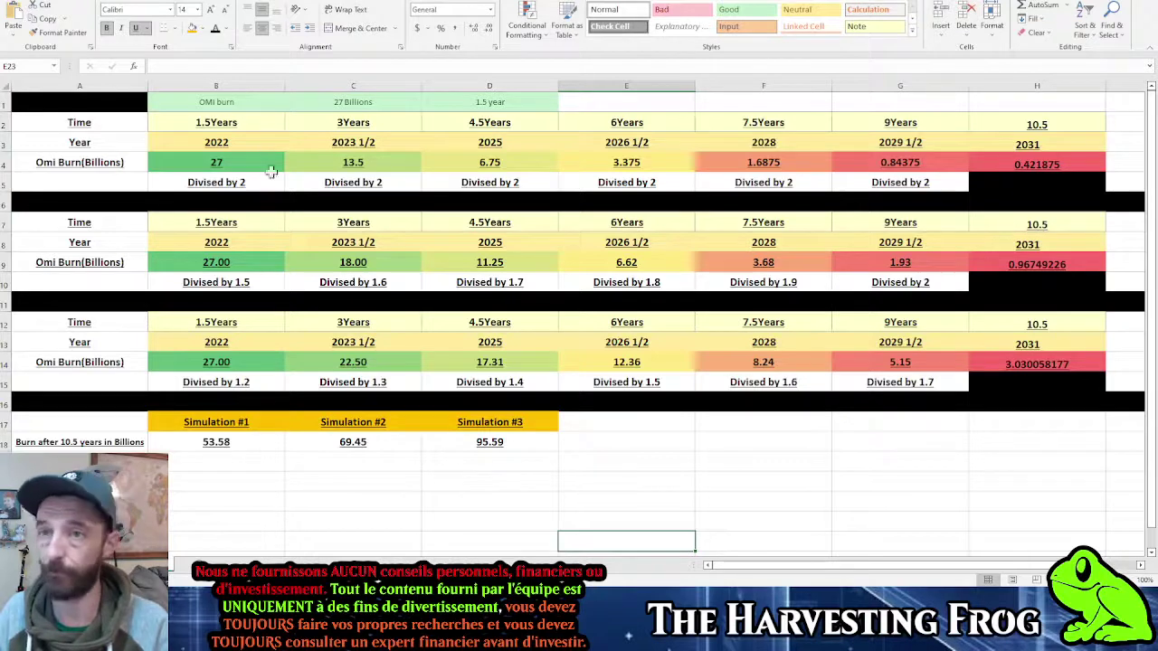
click(231, 142)
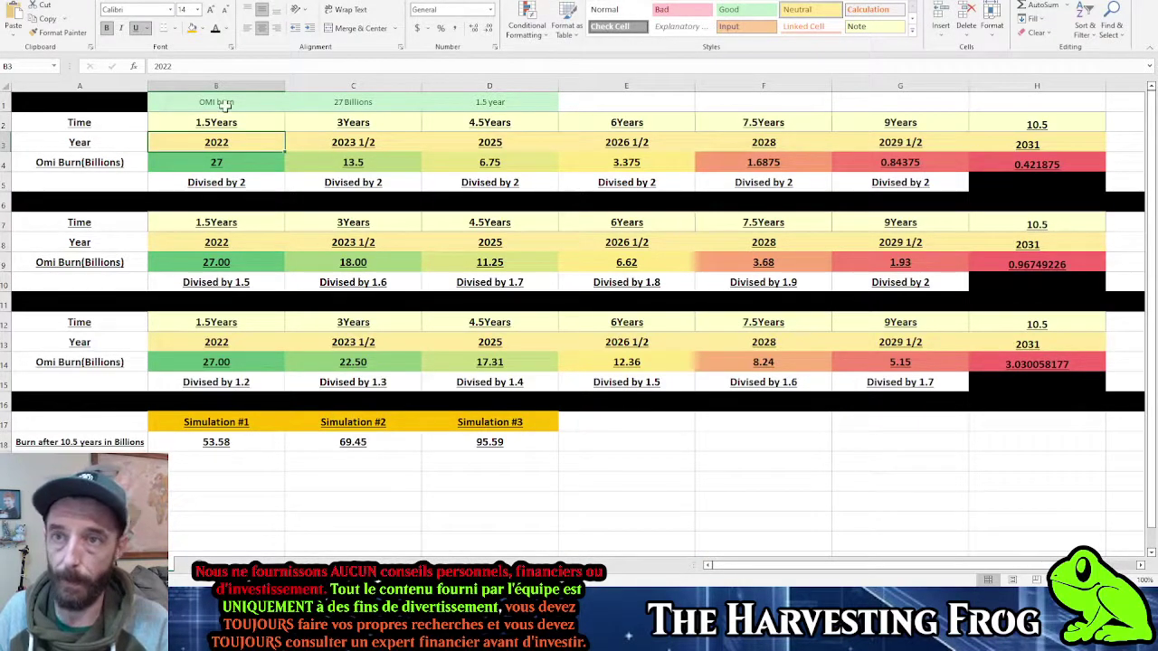
click(224, 104)
click(331, 97)
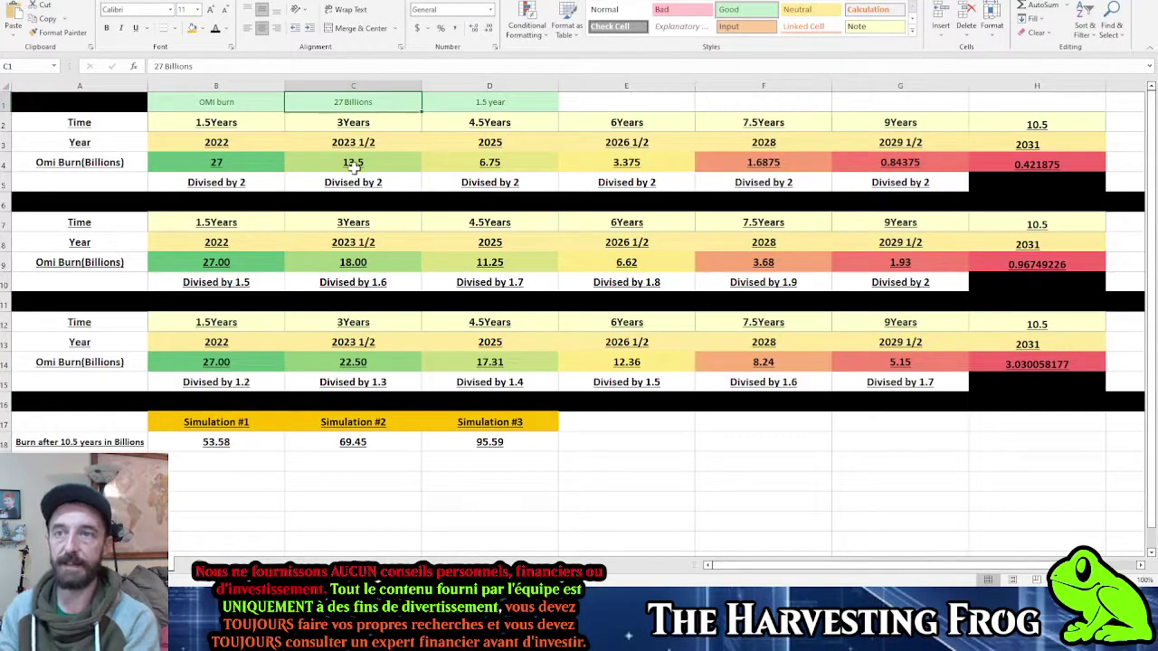
Step: Trace the first burn simulation, divided by 2 each period, from the 2022 burn in B4 to 2031 in H4
click(240, 158)
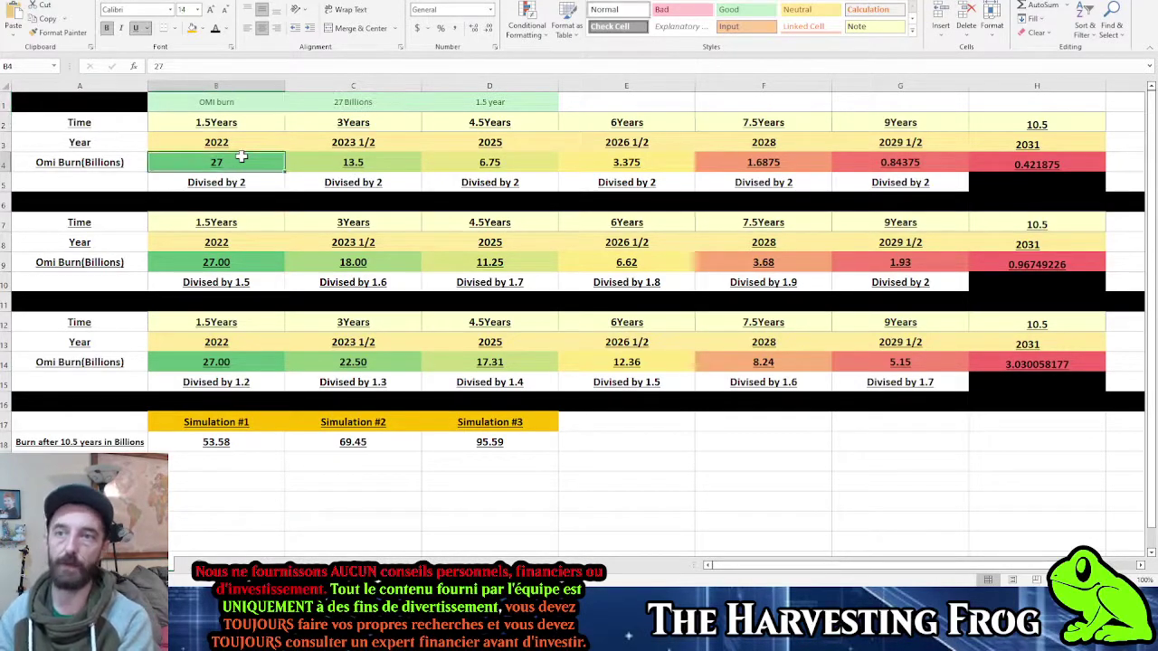
key(Right)
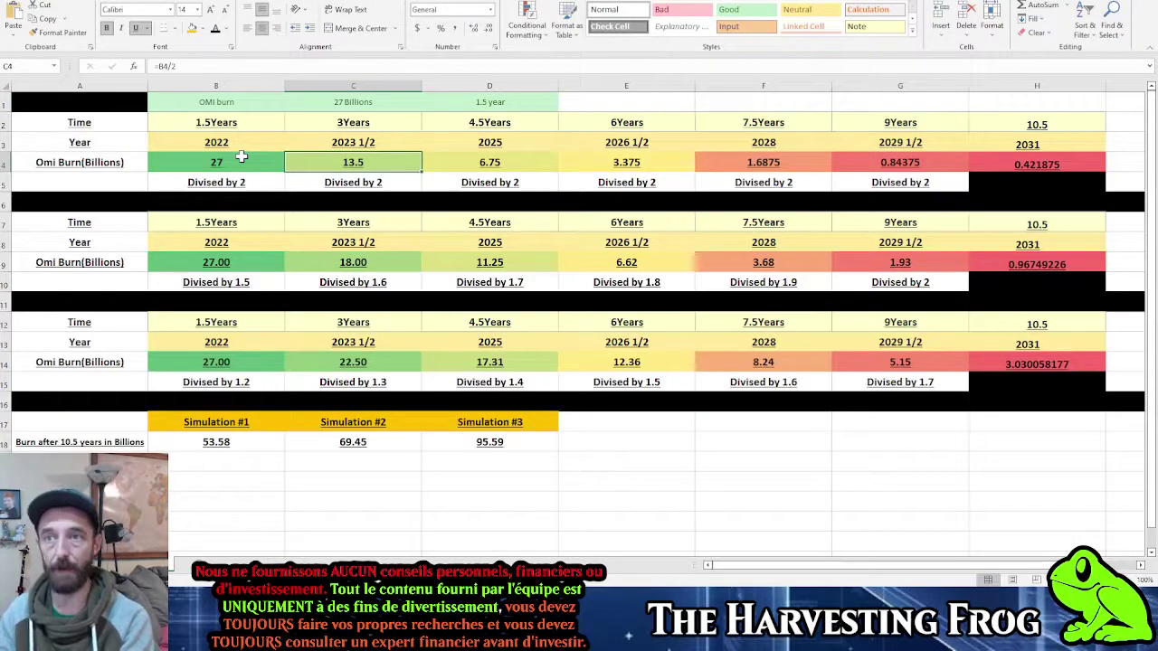
key(Right)
key(Right)
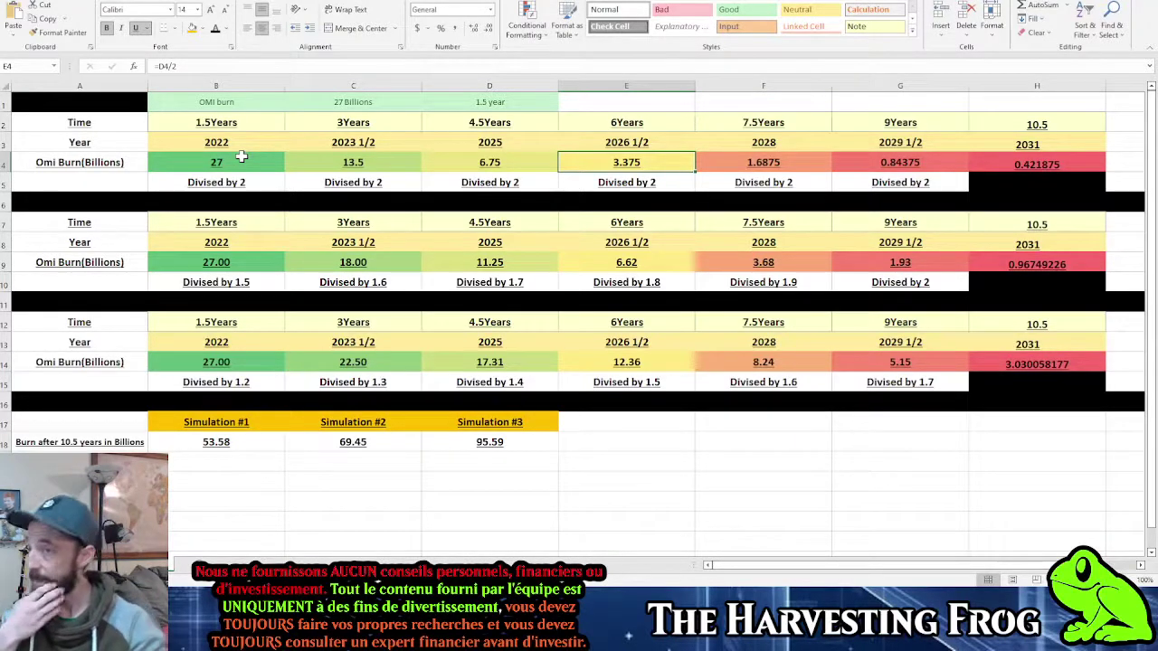
key(Right)
key(Right)
key(Right)
Step: Go back over the first simulation's burn amounts in row 4, ending at the 2028 burn in F4
scroll(242, 157, right, 1)
key(Left)
key(Left)
key(Left)
key(Left)
key(Left)
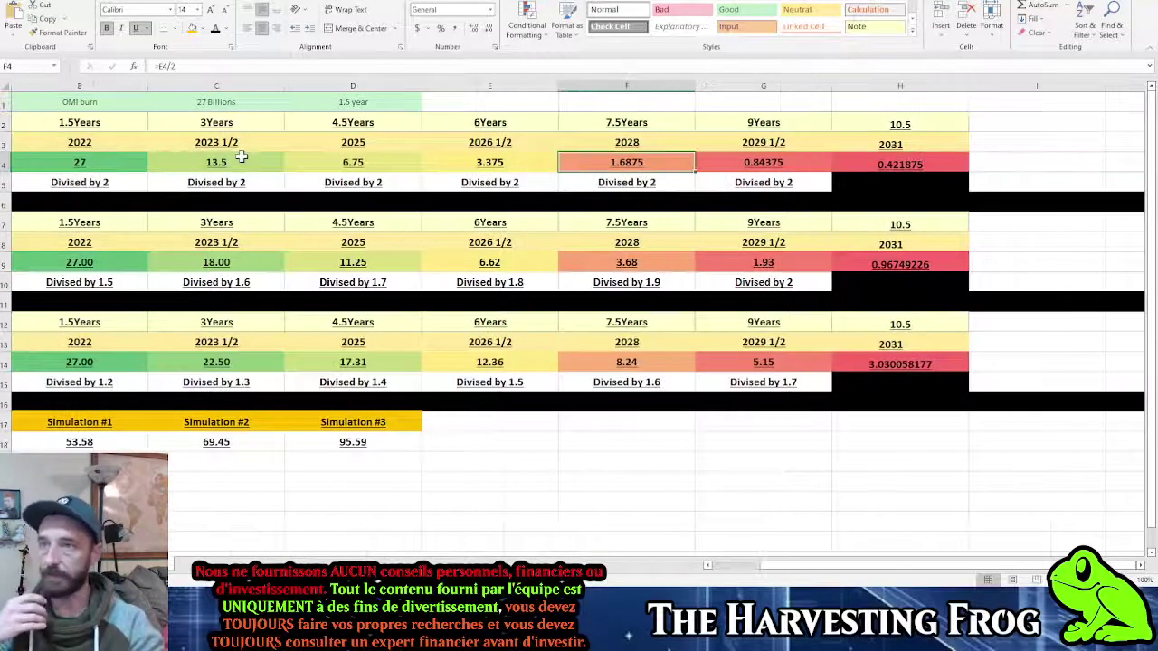
scroll(242, 157, left, 1)
key(Right)
key(Right)
key(Right)
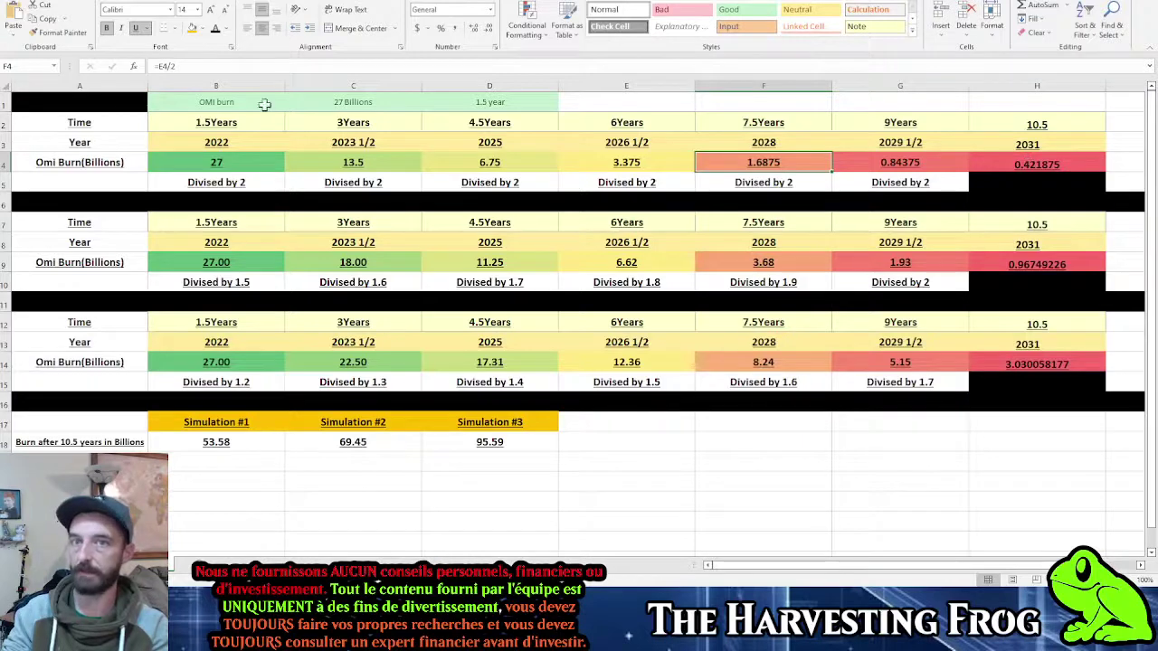
Step: Select the first burn simulation in A2:H5 and compare its 10.5-year total in B18 with the market cap simulations sheet
drag(73, 120, 977, 178)
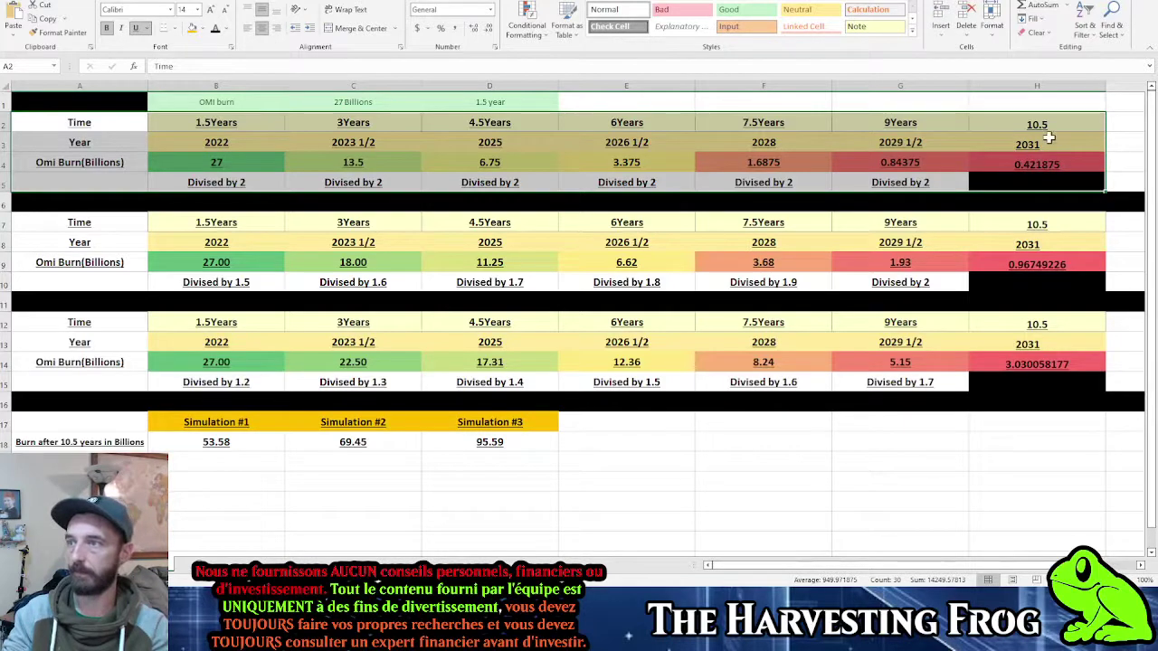
click(239, 440)
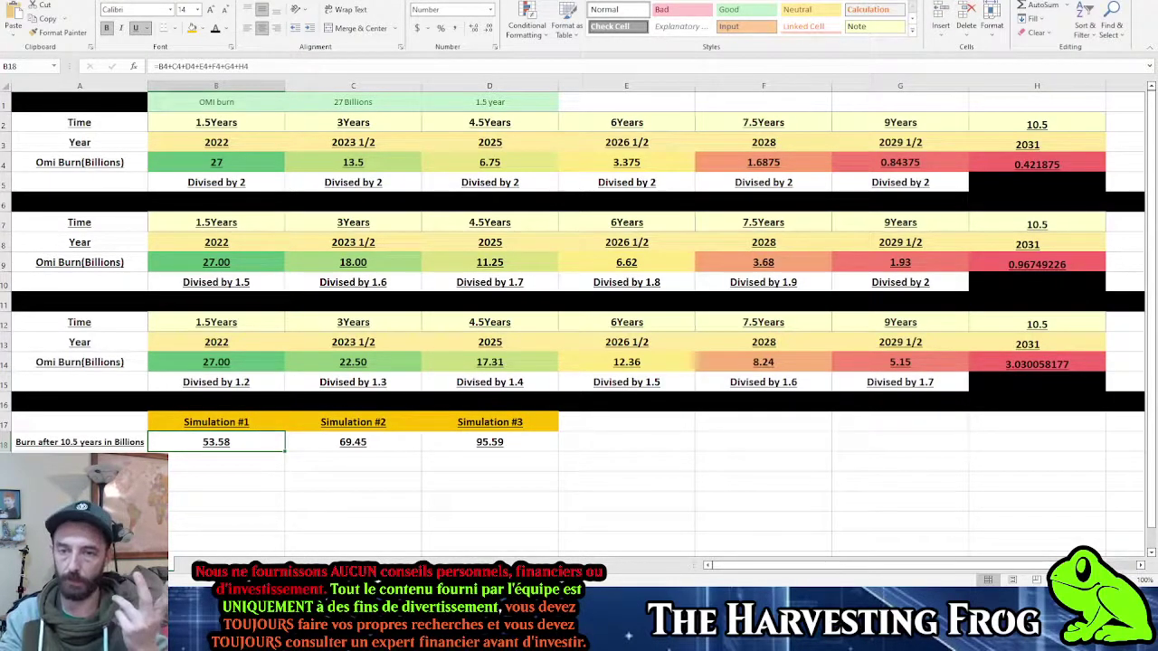
key(ctrl+Page_Down)
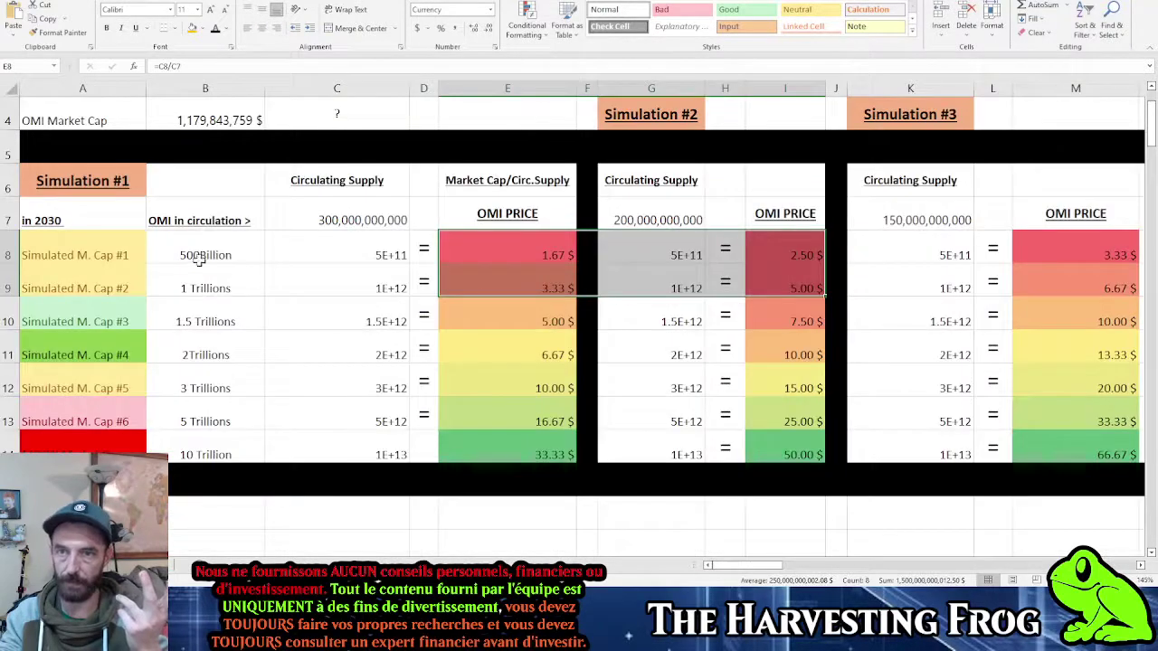
Step: Compare the circulating supplies of Simulations #1 and #2 in C7 and G7, and their OMI prices in E8:I9
click(361, 209)
click(633, 214)
click(355, 219)
click(674, 220)
click(372, 206)
drag(520, 250, 787, 292)
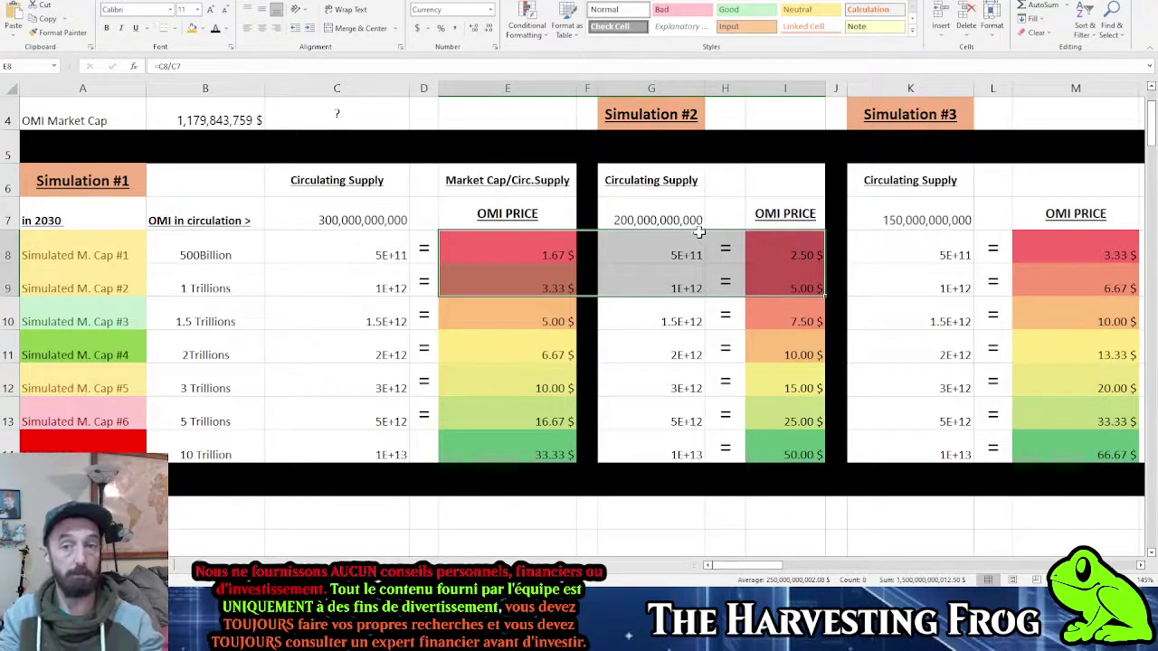
Step: Return to the OMI burn sheet and compare the second simulation's start, divided by 1.5, with the first simulation's 2023 1/2 burn
key(ctrl+Page_Down)
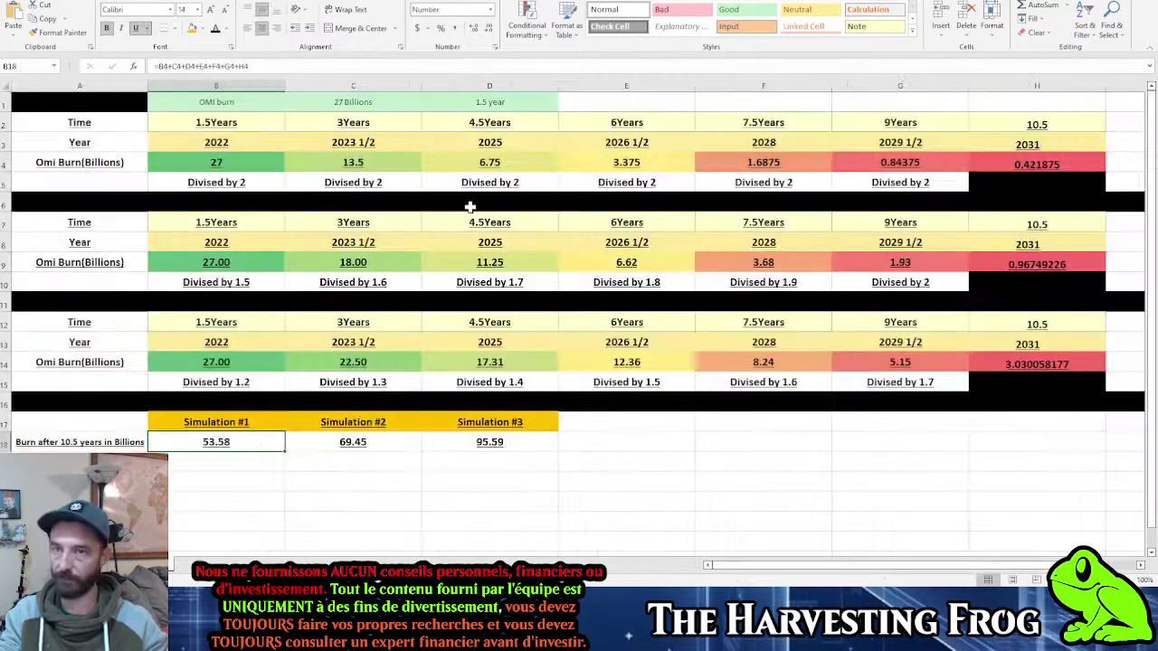
click(306, 242)
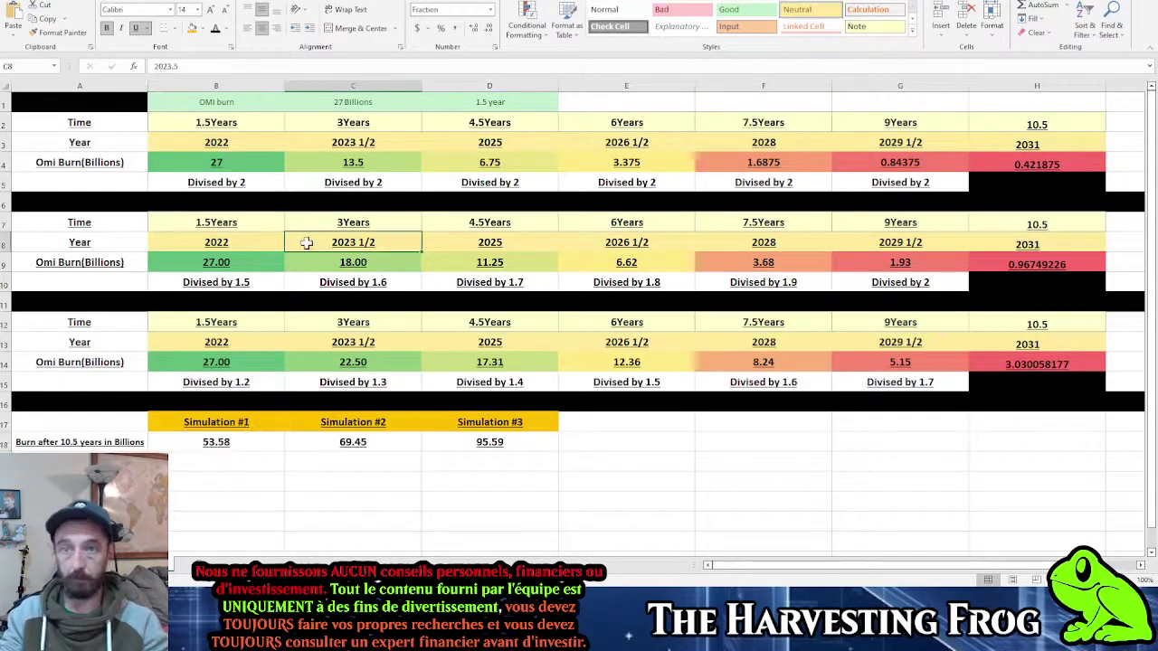
click(215, 263)
click(235, 281)
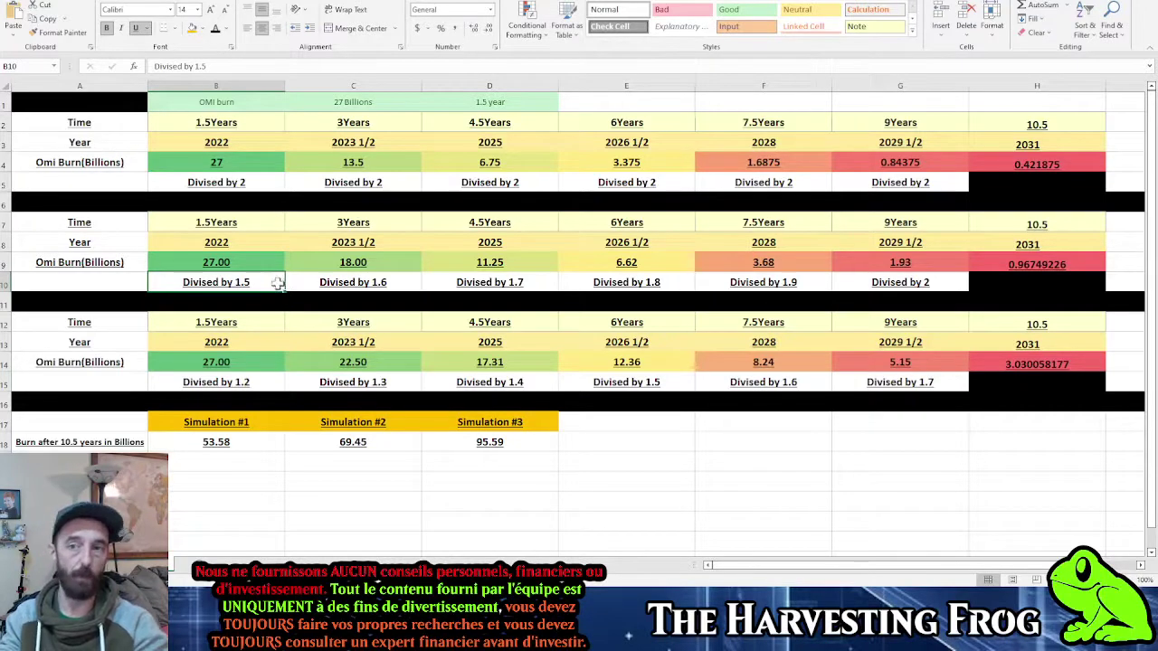
click(372, 161)
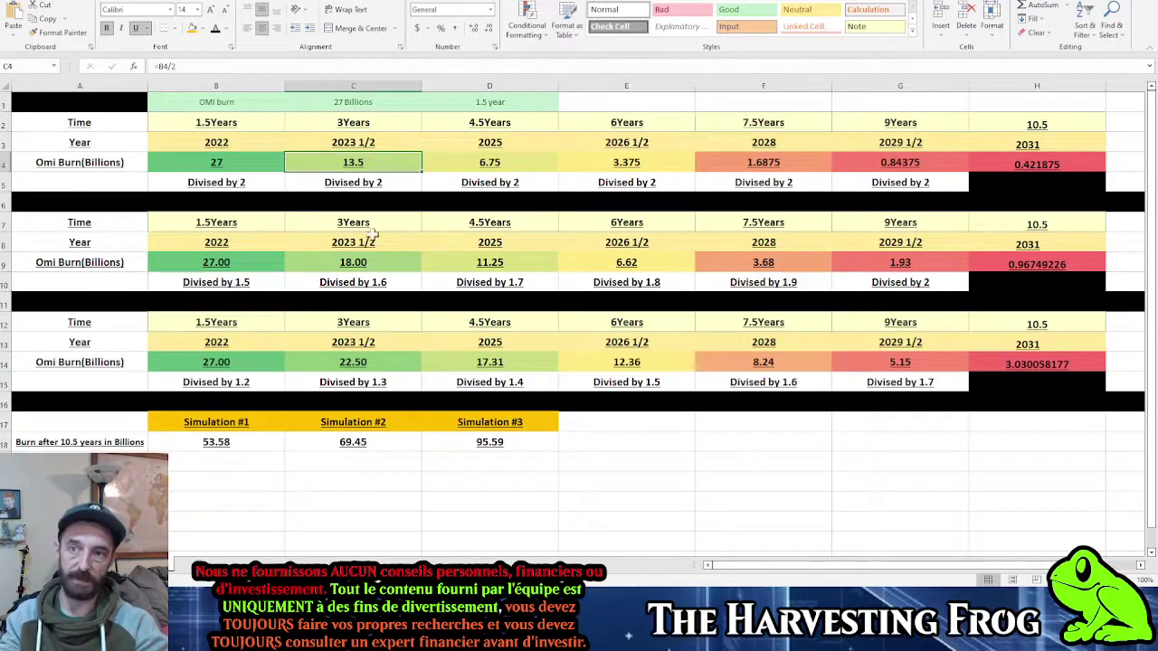
click(386, 264)
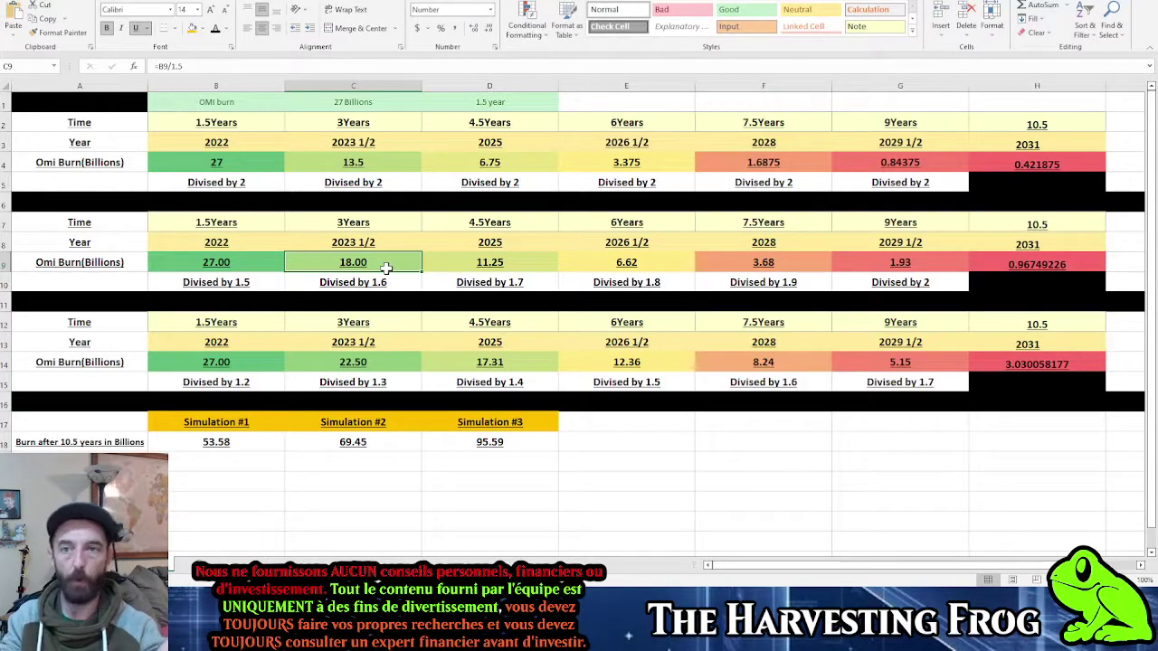
click(391, 166)
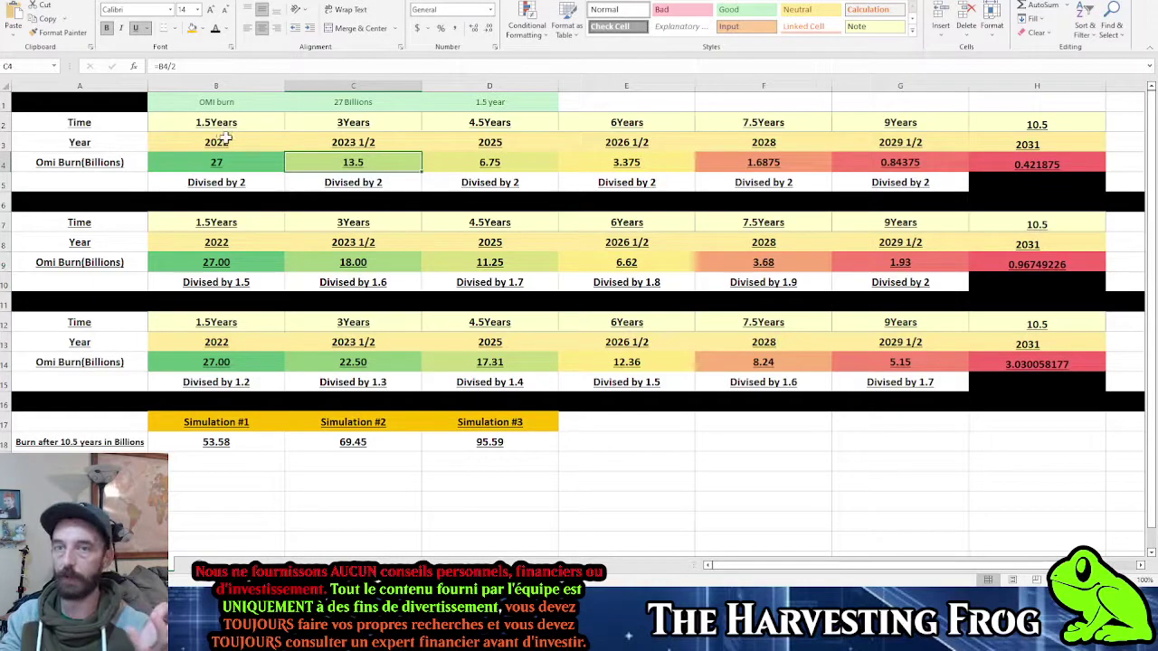
Step: Check the 2022 year in B3 against the 27 Billions burn in C1 and the 1.5 year period in D1
click(226, 141)
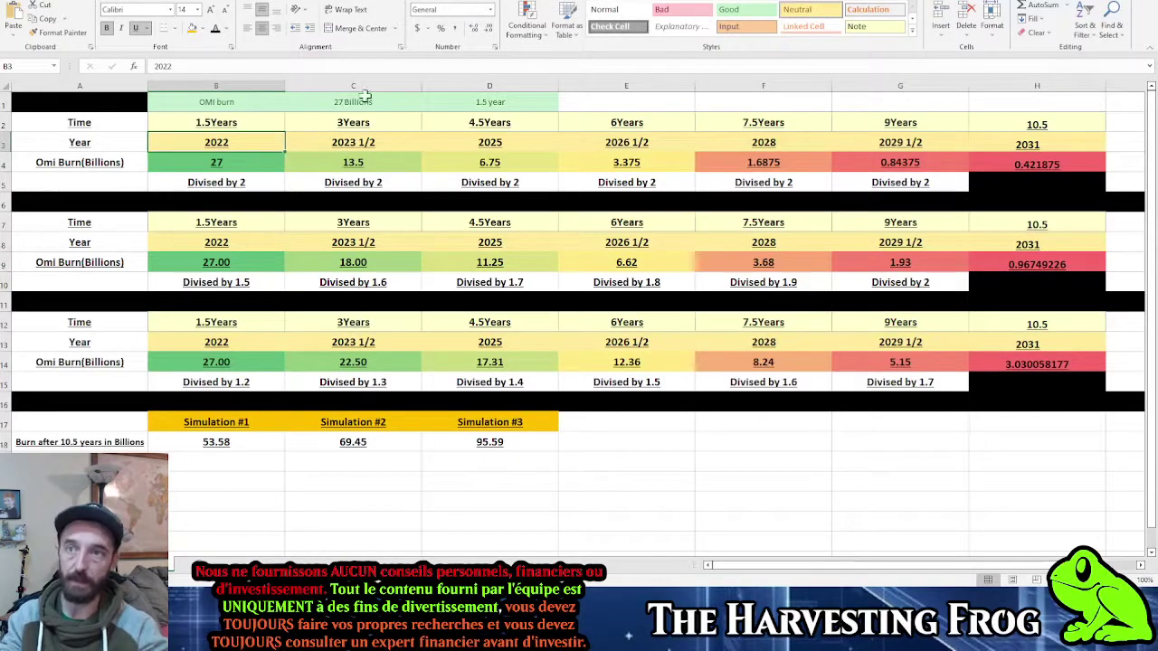
click(489, 104)
click(341, 105)
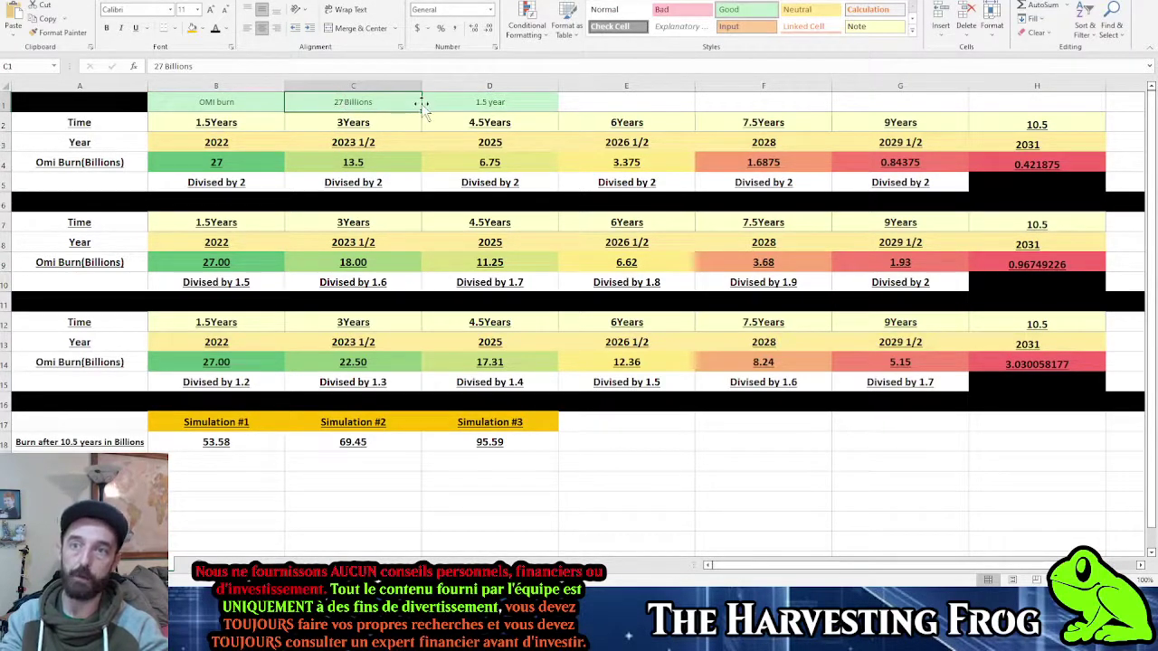
click(483, 102)
click(239, 144)
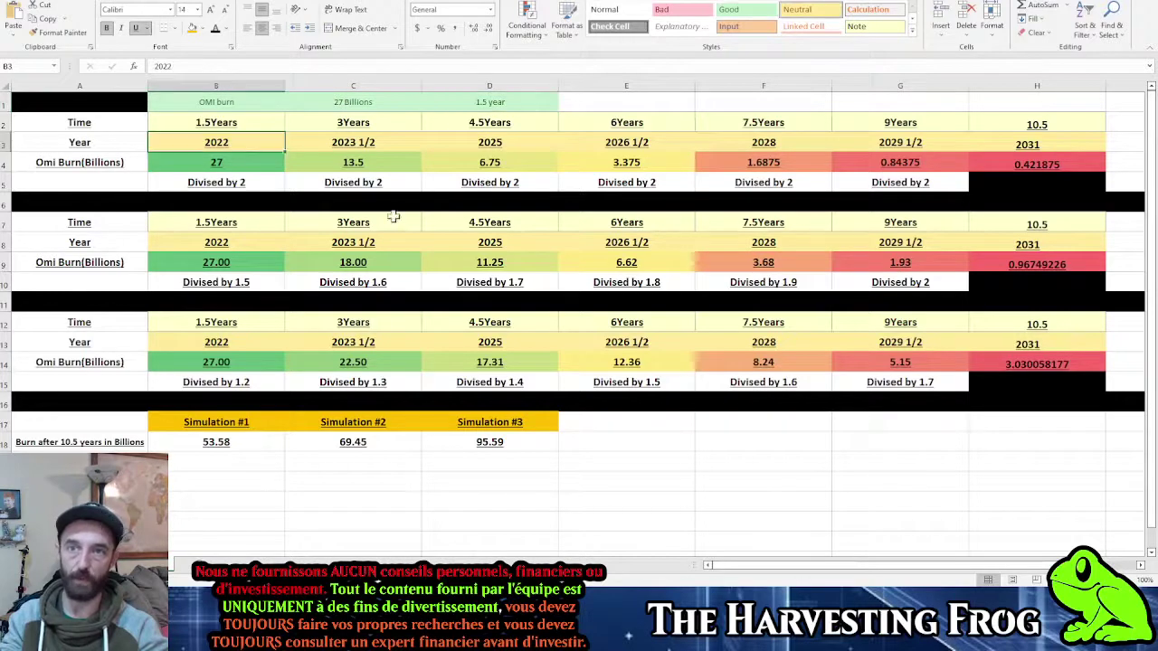
Step: Follow the first simulation's years in row 3 from 2023 1/2 in C3 to 2028 in F3
key(Right)
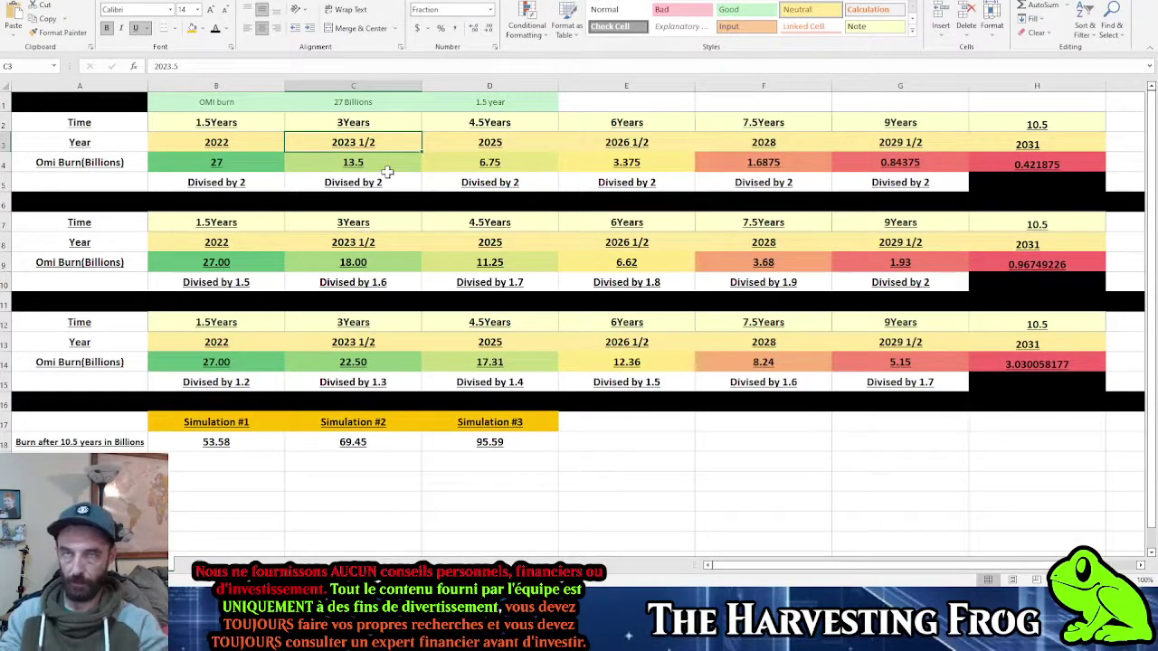
key(Right)
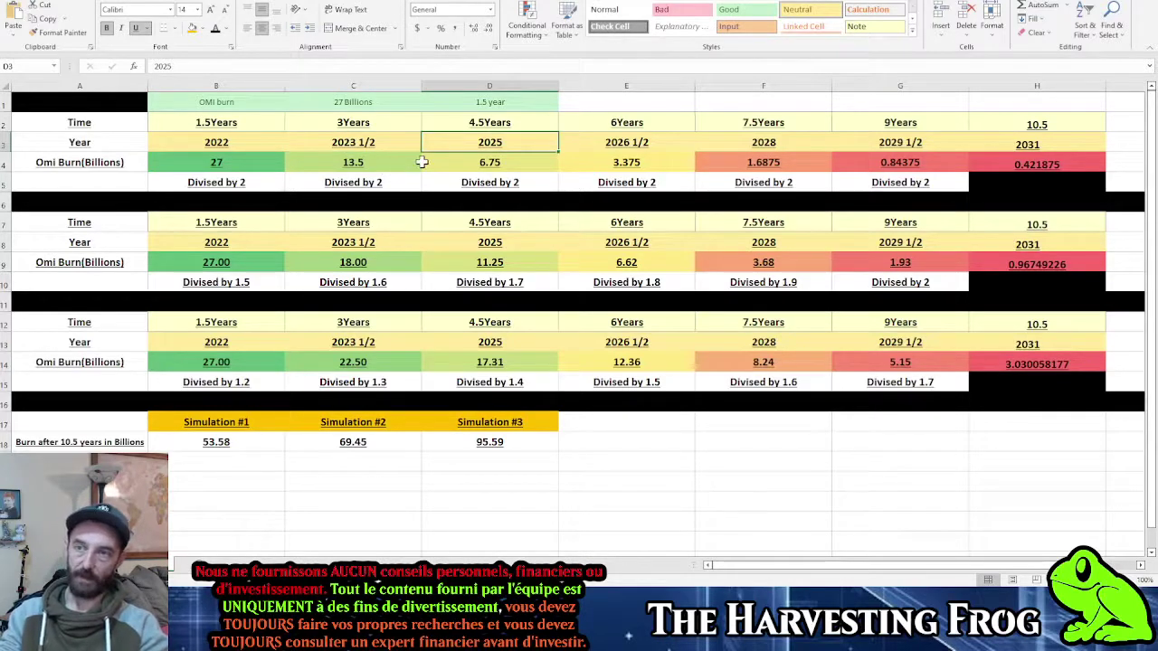
click(579, 137)
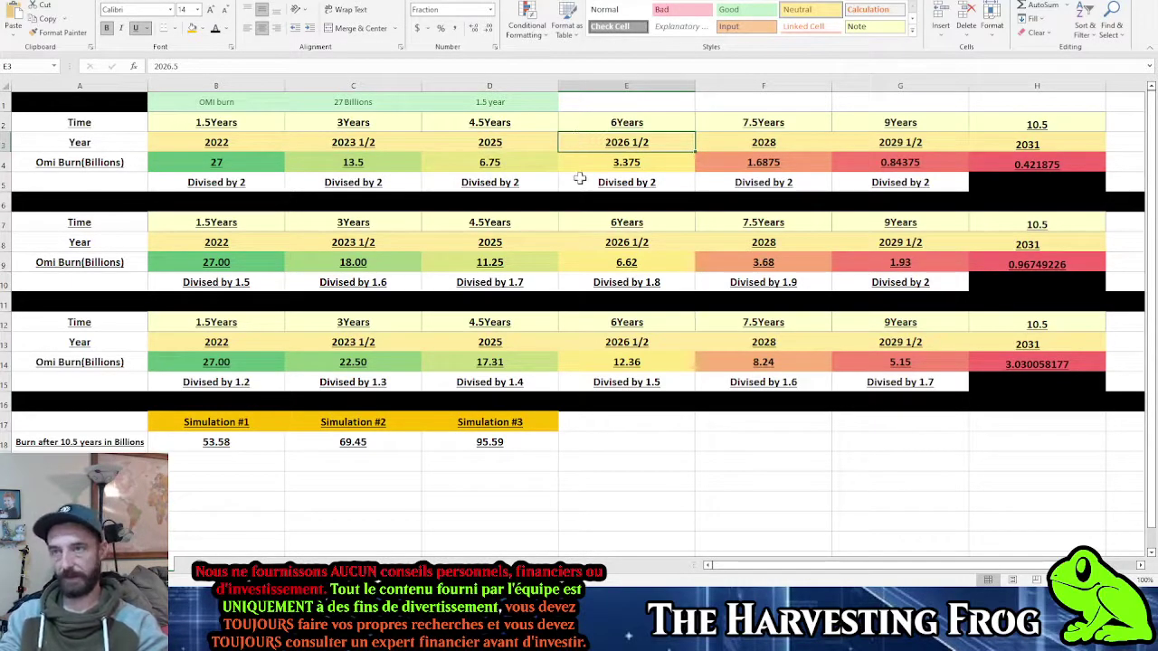
key(Right)
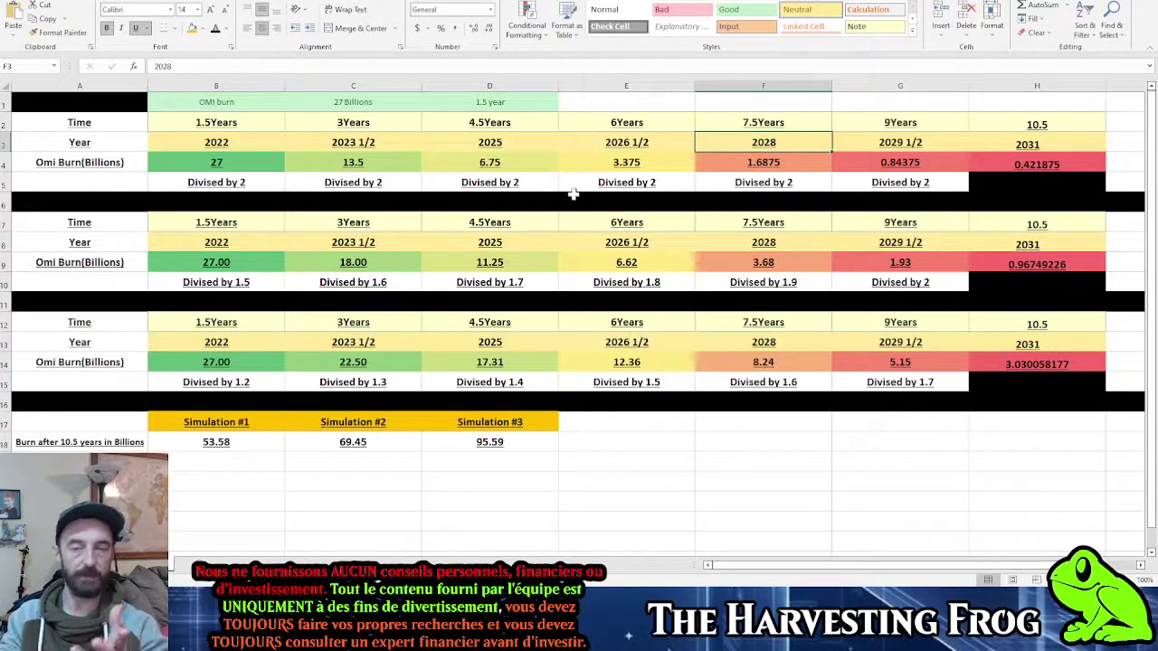
Step: Trace the second simulation's burn amounts in row 9 from 2022 in B9 to 2031 in H9
click(275, 244)
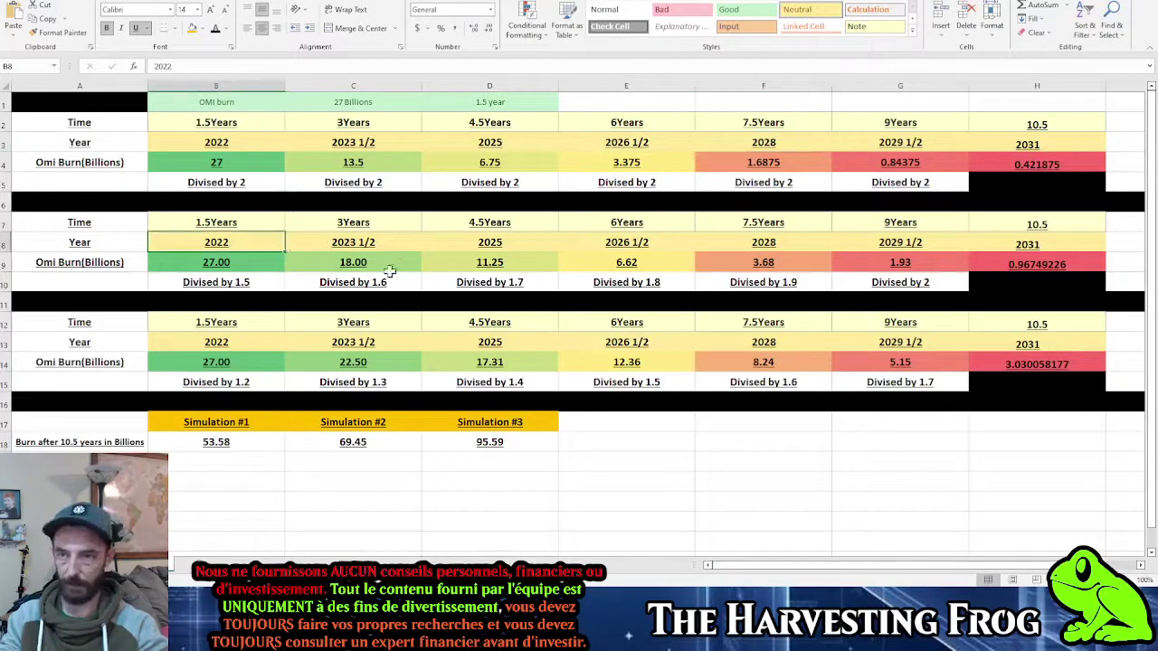
click(288, 261)
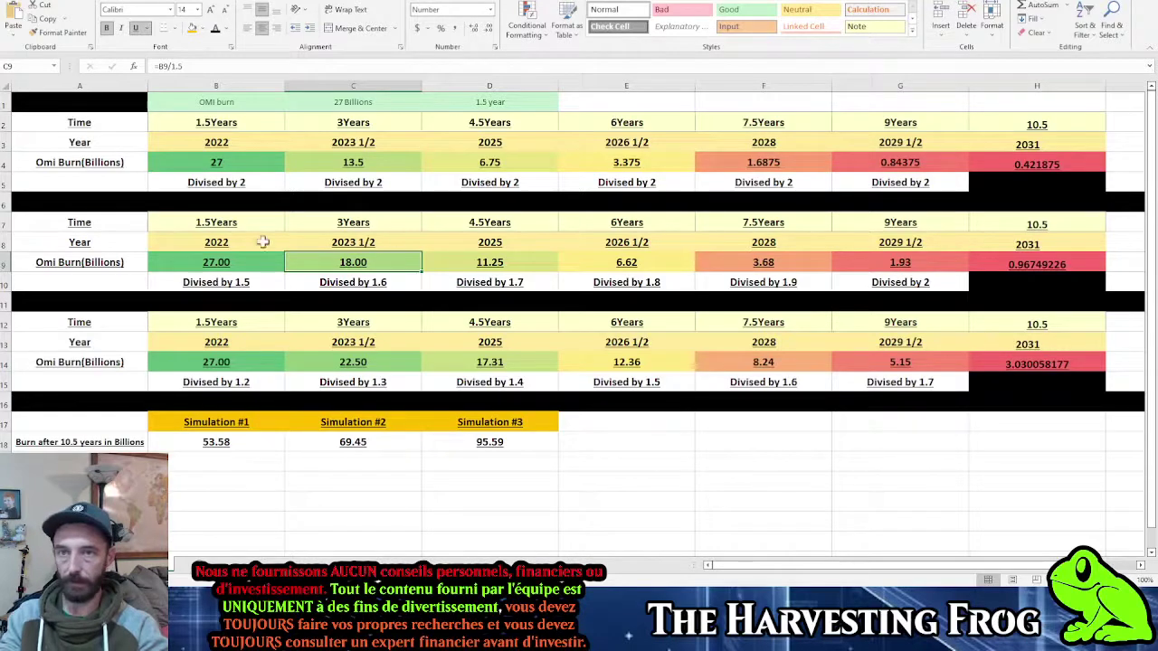
click(222, 264)
key(Right)
key(Right)
key(Right)
key(Right)
key(Right)
key(Right)
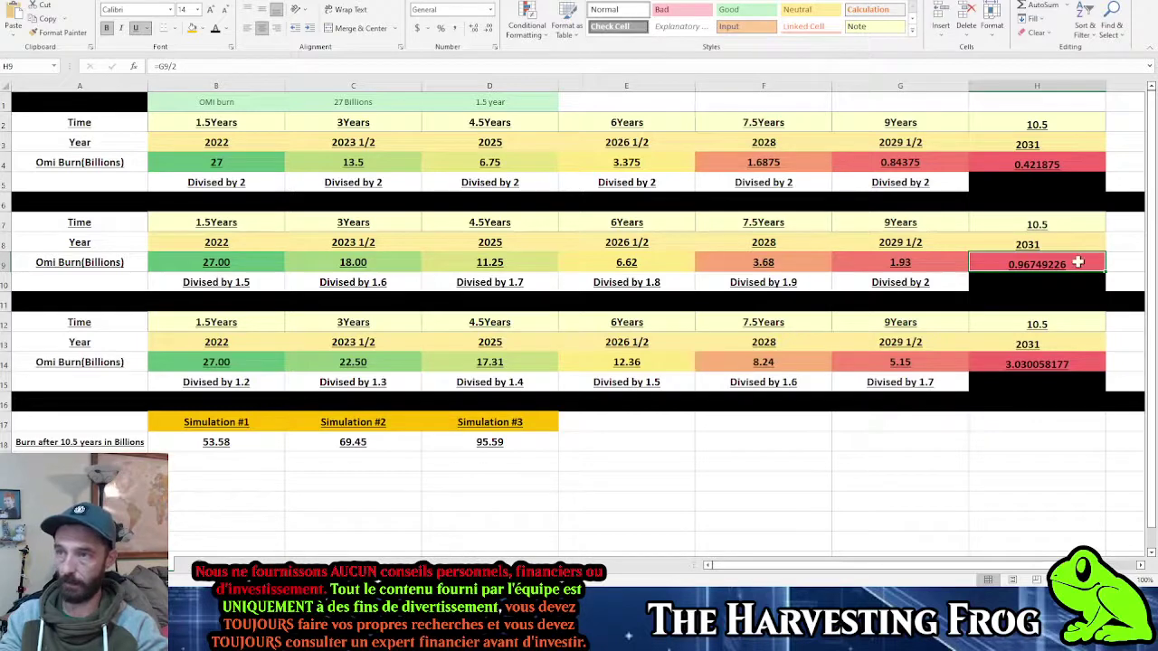
Step: Go through the second simulation's row 9 burns again and check its 10.5-year total in C18
click(258, 262)
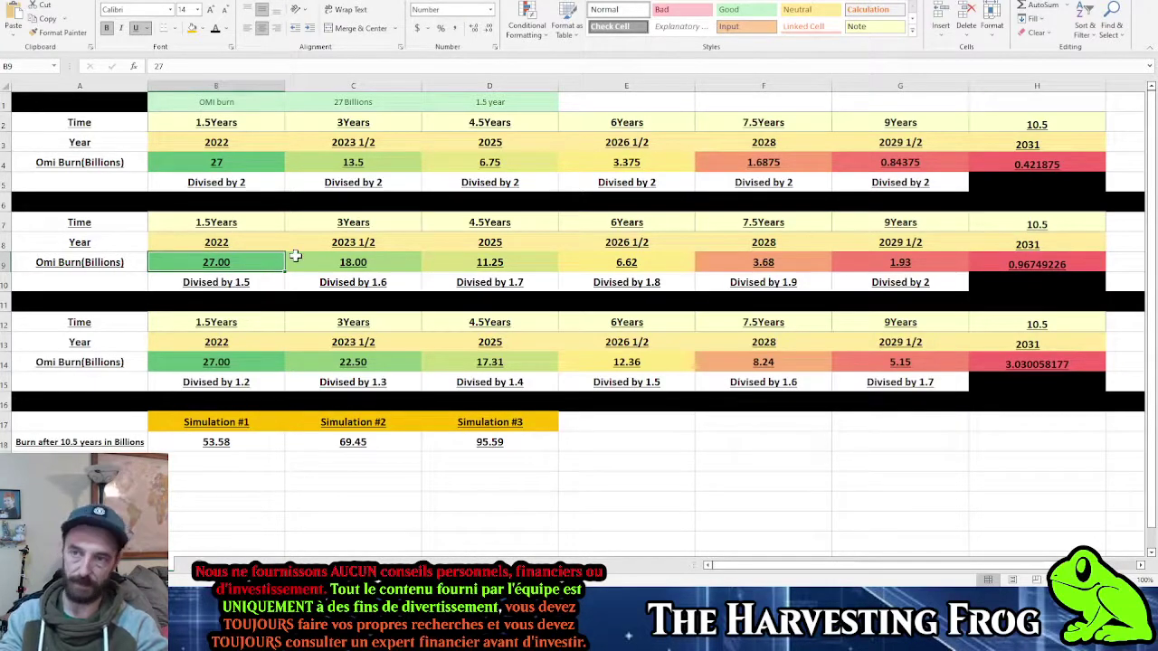
key(Right)
key(Right)
key(Right)
key(Right)
key(Right)
key(Right)
click(371, 442)
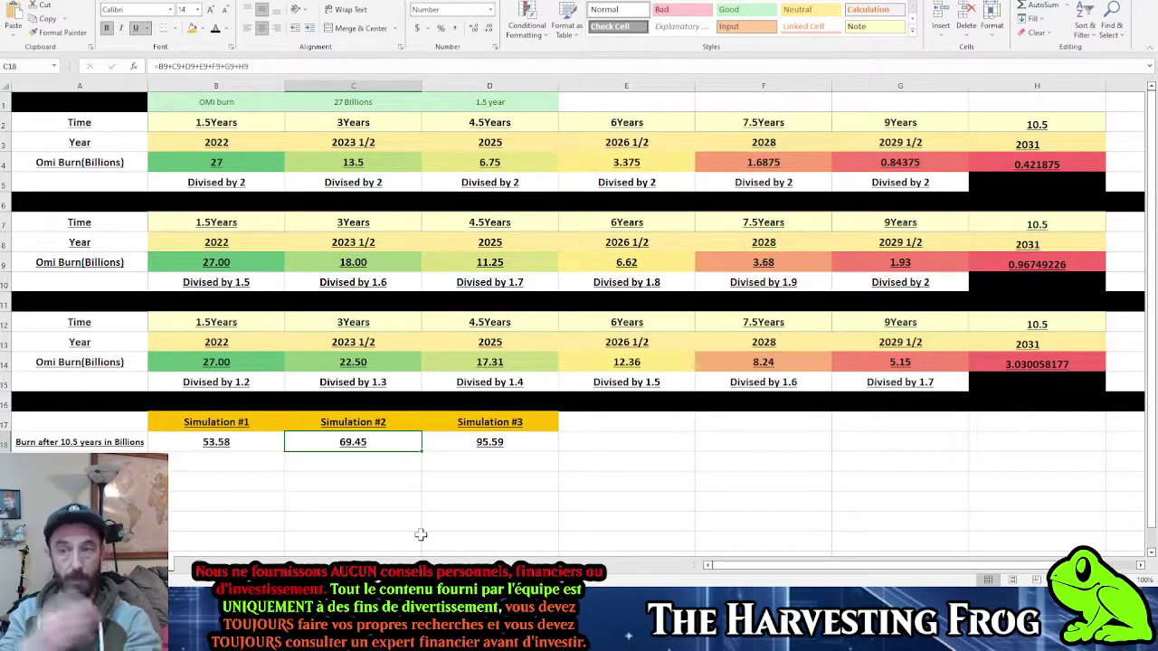
Step: Trace the third simulation's divisors in row 15 from 1.2 to 1.7 and check its 10.5-year total in D18
click(59, 358)
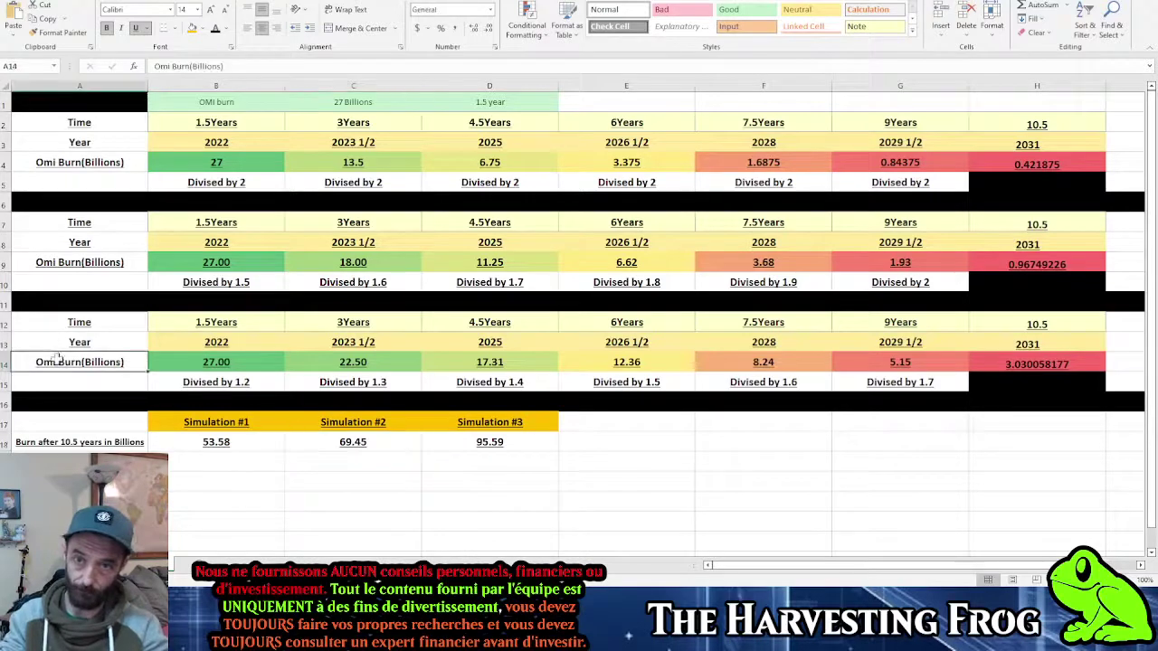
click(231, 387)
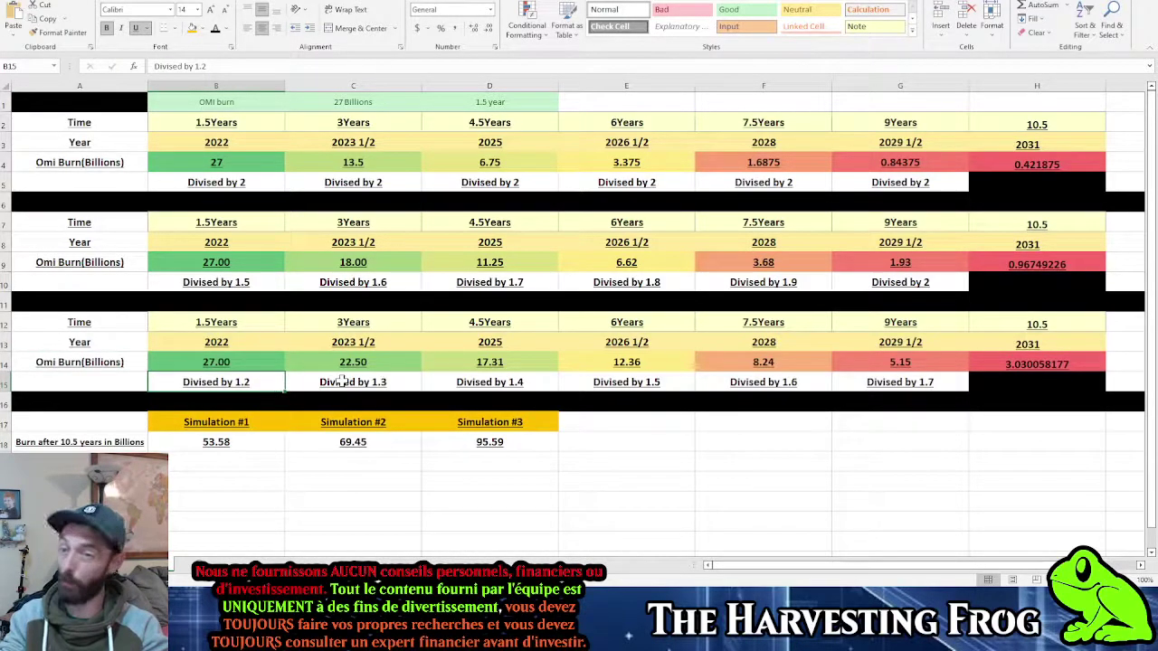
key(Right)
key(Right)
key(Right)
key(Right)
key(Right)
key(Right)
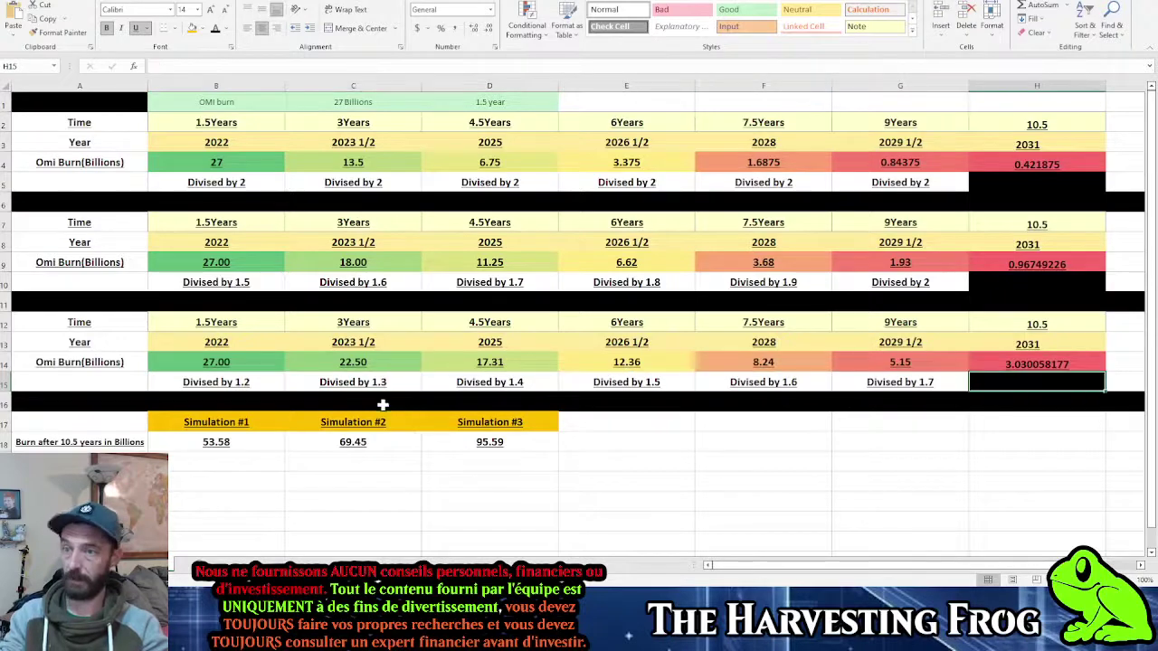
click(461, 440)
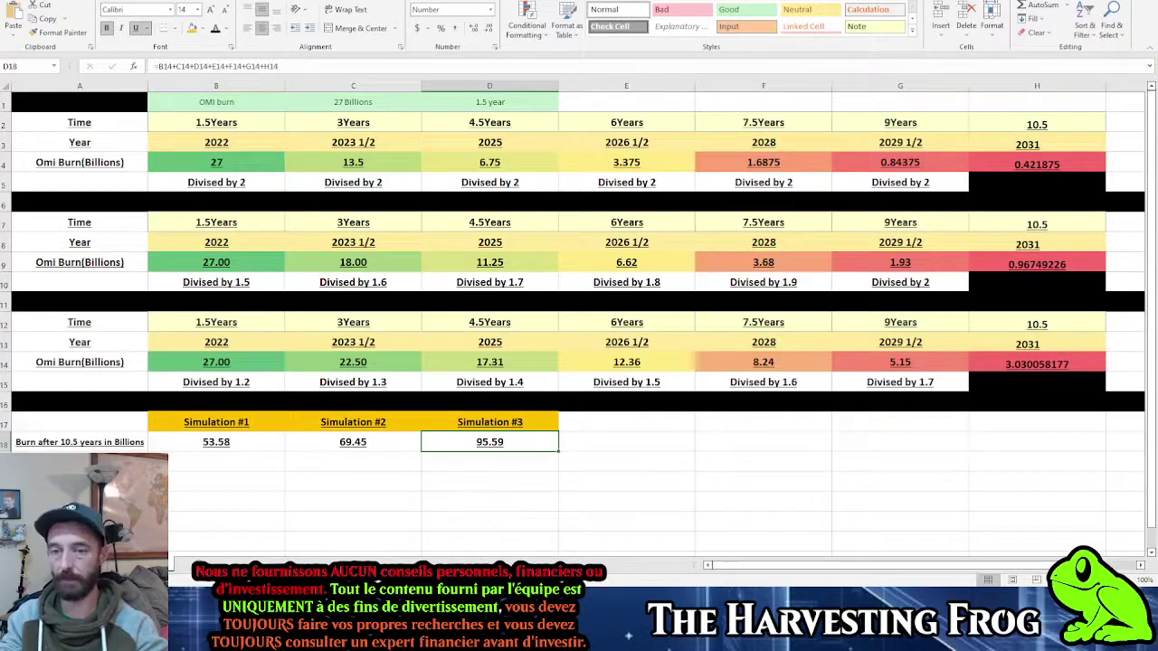
Step: Return to the market cap simulations sheet and select the circulating supplies of Simulations #1 and #2 in C7:G7
key(ctrl+Page_Down)
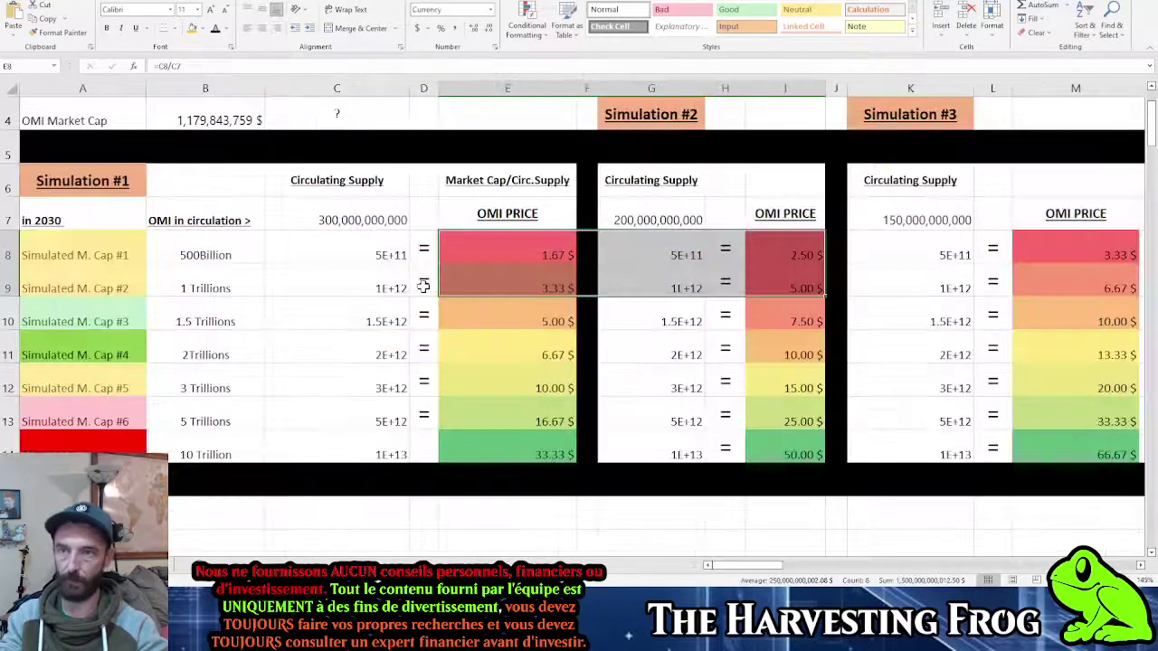
click(690, 220)
drag(690, 220, 398, 219)
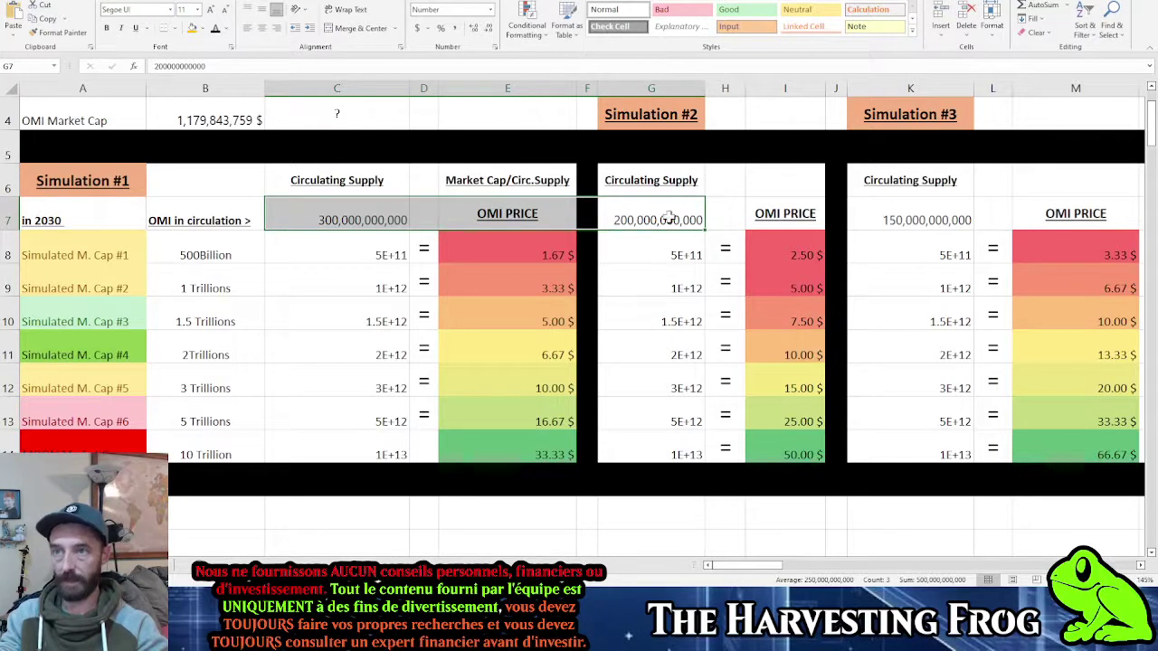
Step: Set Simulation #2's circulating supply in G7 to 220,000,000,000
click(639, 222)
double_click(626, 223)
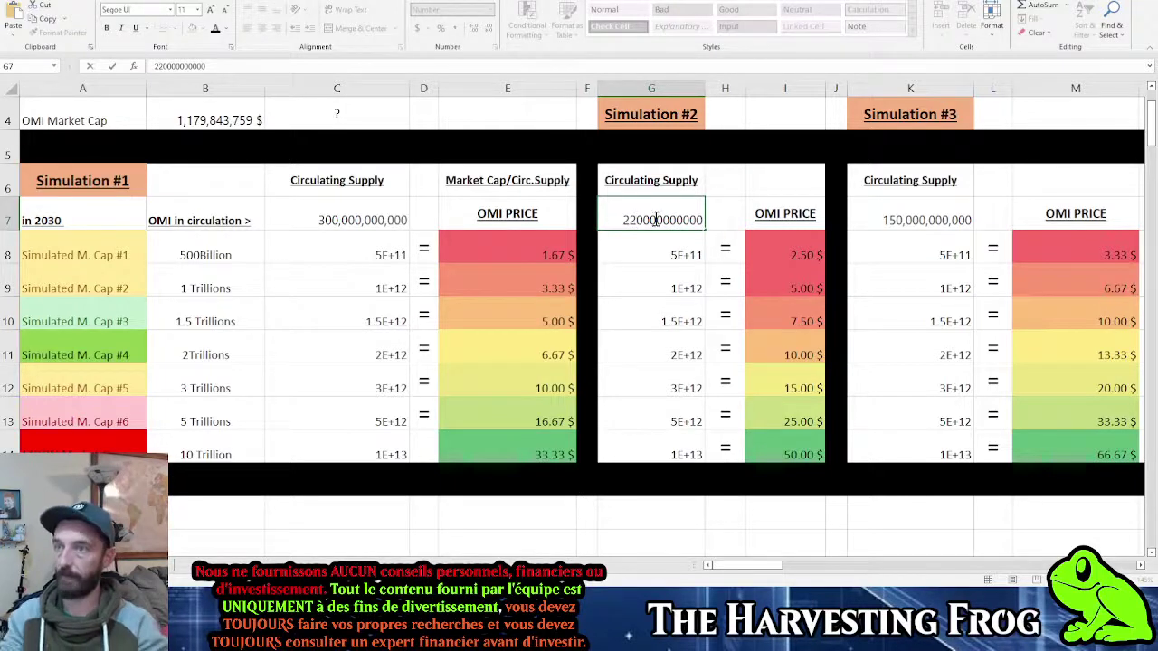
text(2)
key(Return)
Step: Check Simulation #2's OMI price in I9 against the 1 Trillions market cap in B9 and G9
click(795, 286)
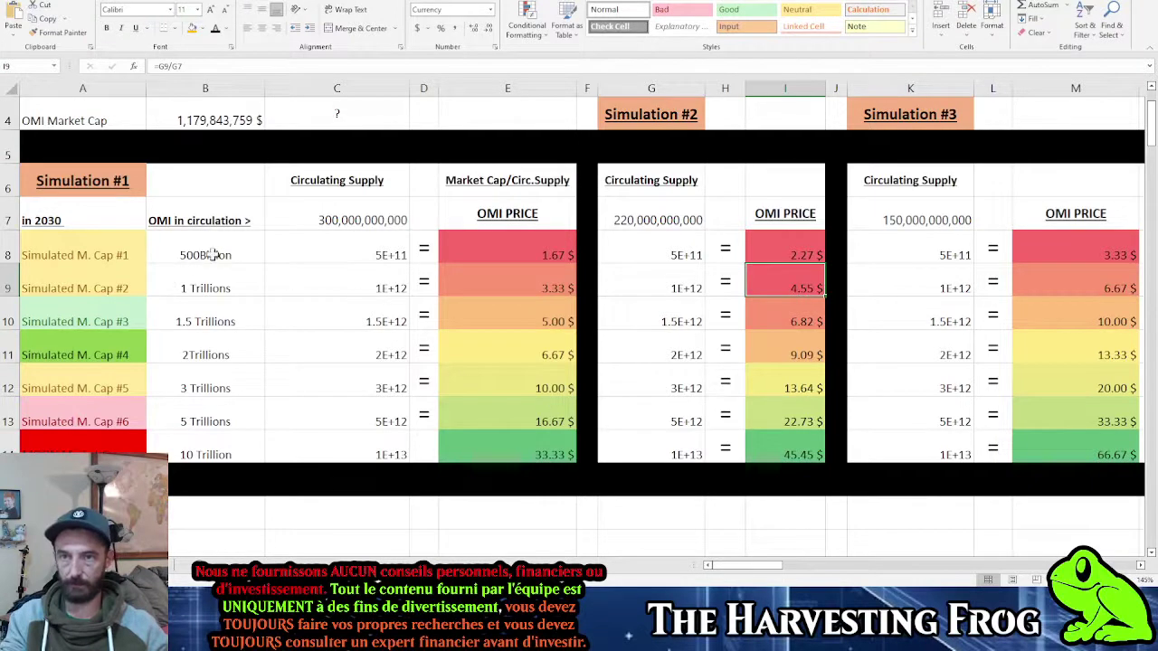
click(207, 289)
click(671, 286)
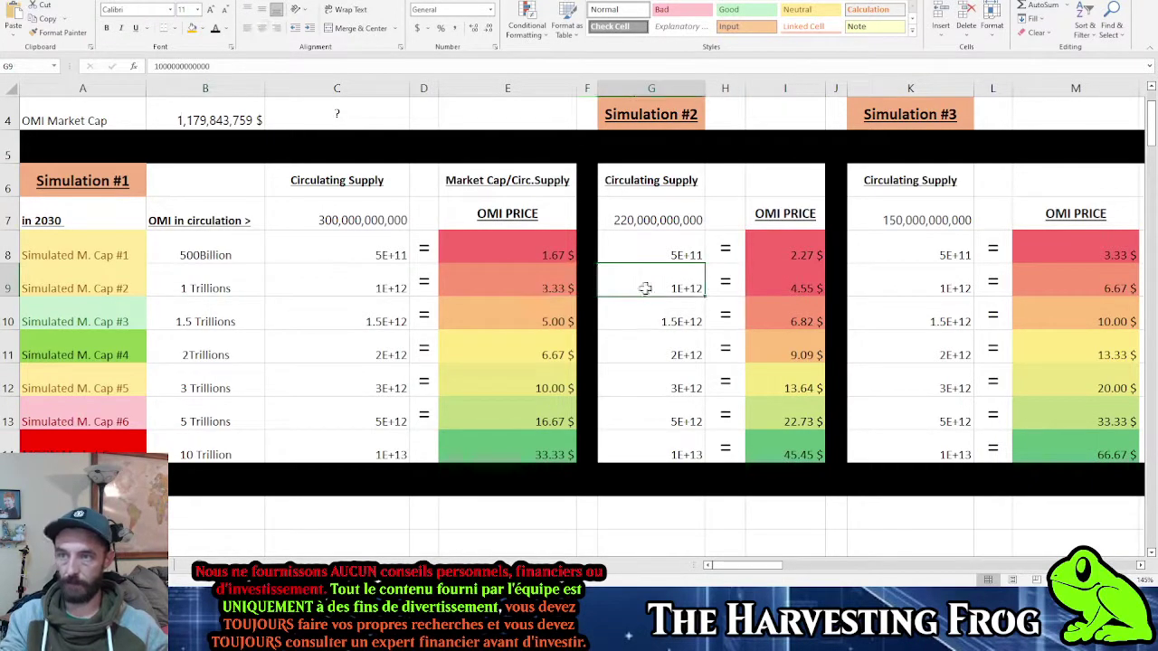
click(751, 285)
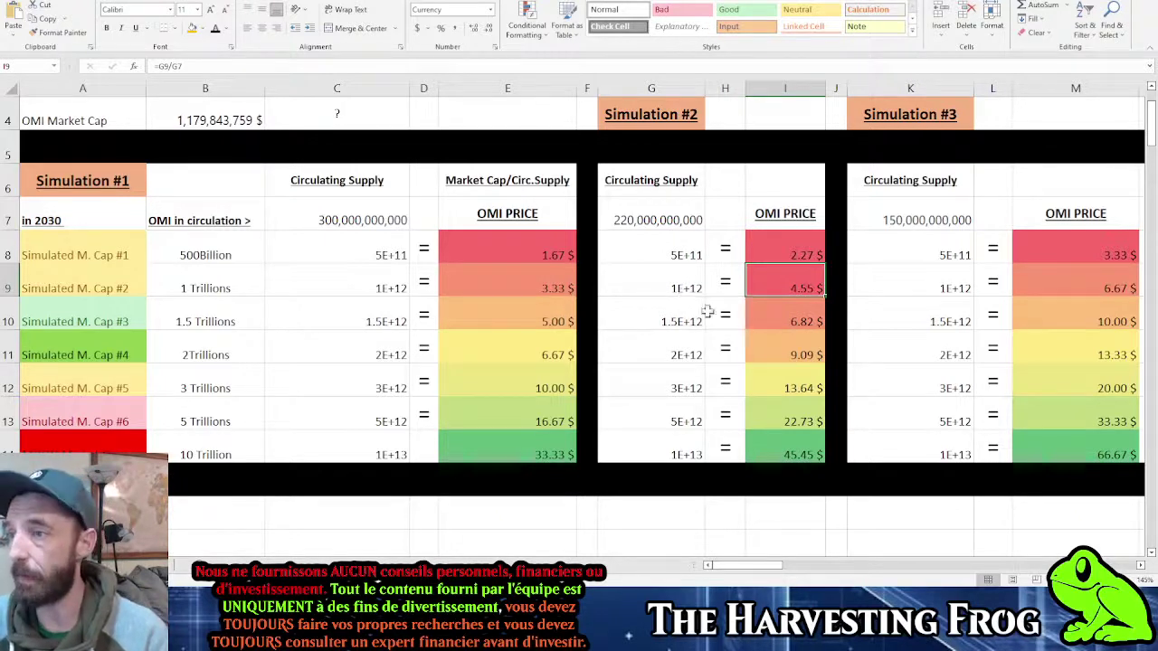
Step: Undo the change to Simulation #2's circulating supply in G7 and select its 1 trillion market cap price in I9
click(619, 227)
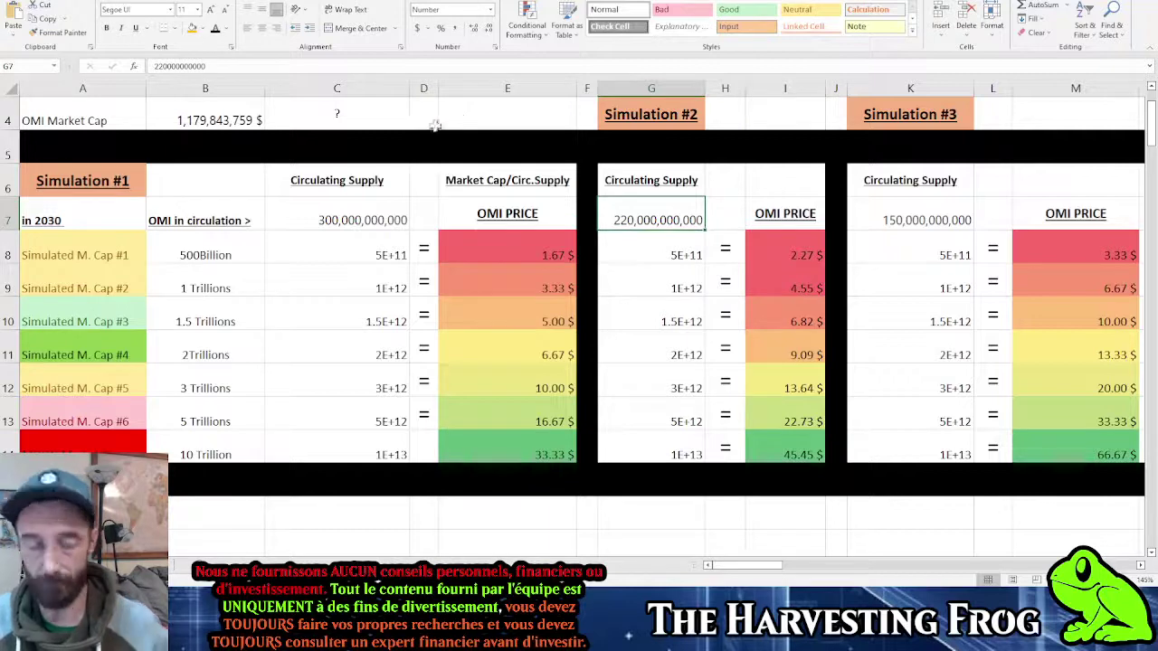
key(ctrl+z)
click(674, 312)
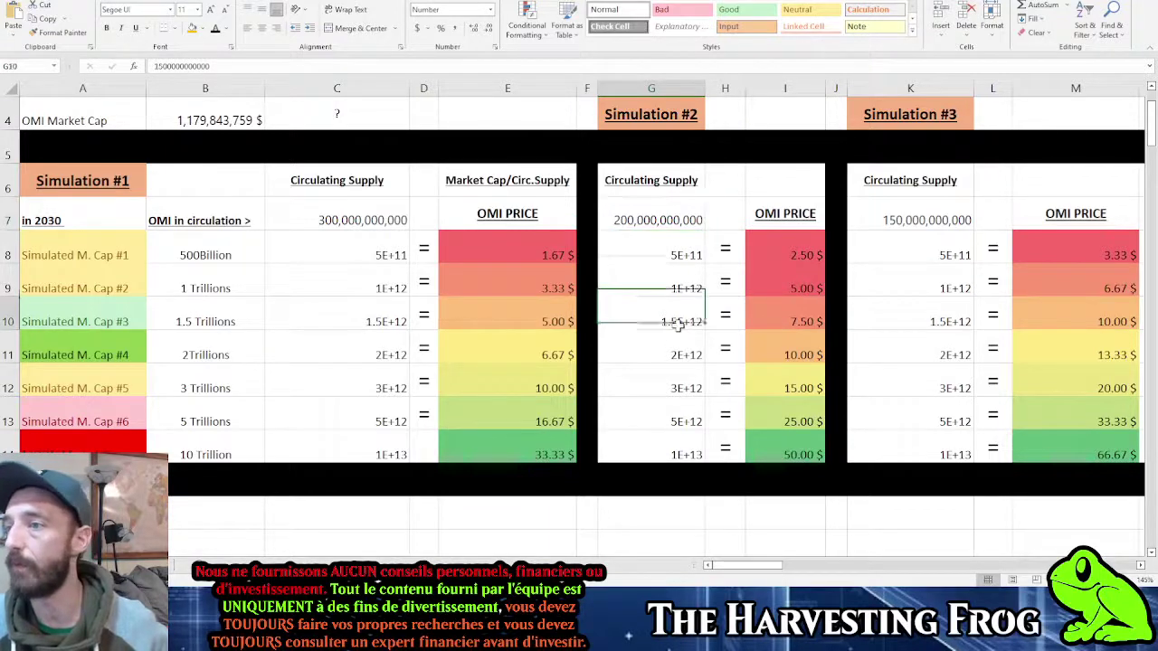
click(775, 286)
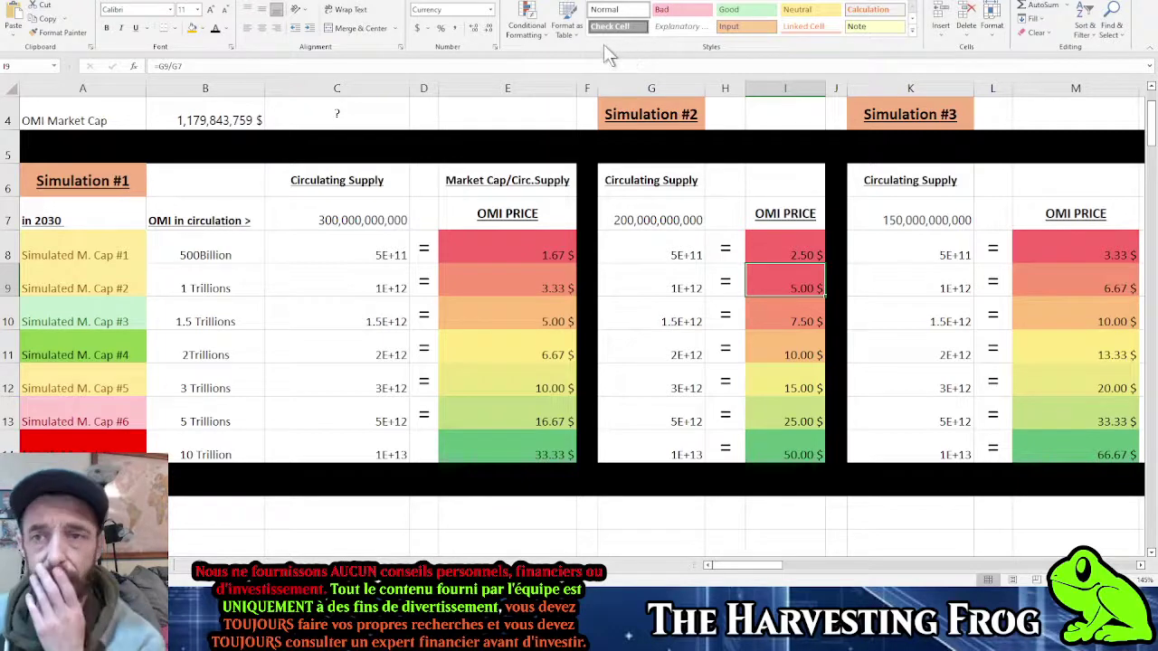
Step: Review Simulation #2's circulating supply in G7 and the 1 Trillions market cap in B9
scroll(680, 228, up, 1)
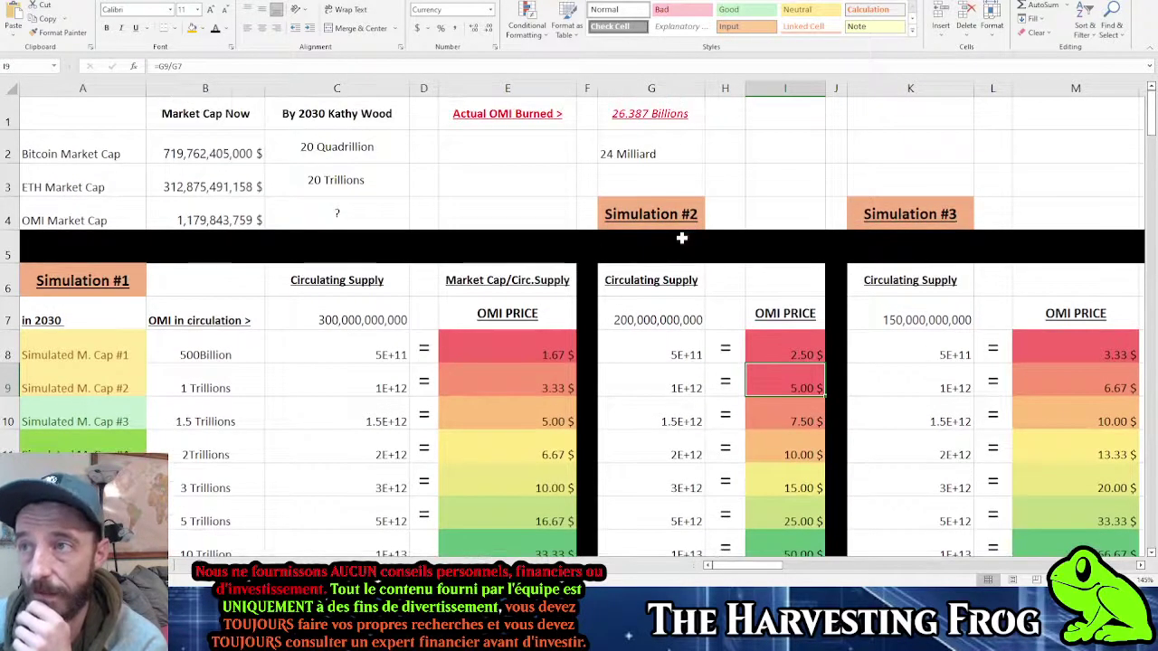
click(678, 322)
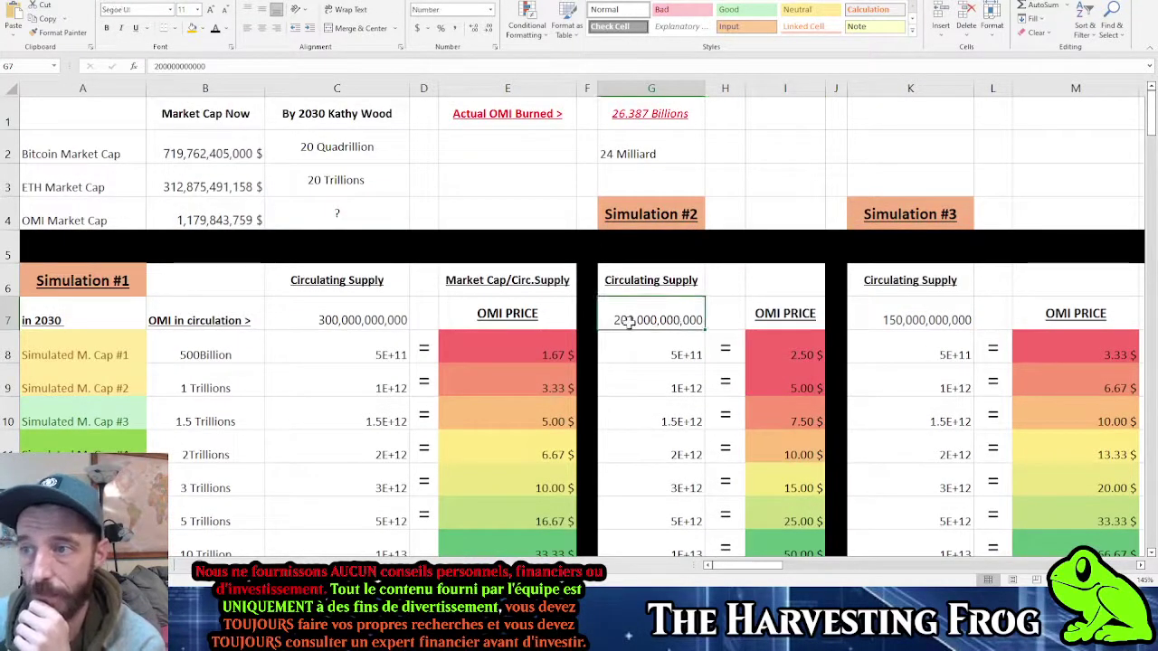
click(190, 384)
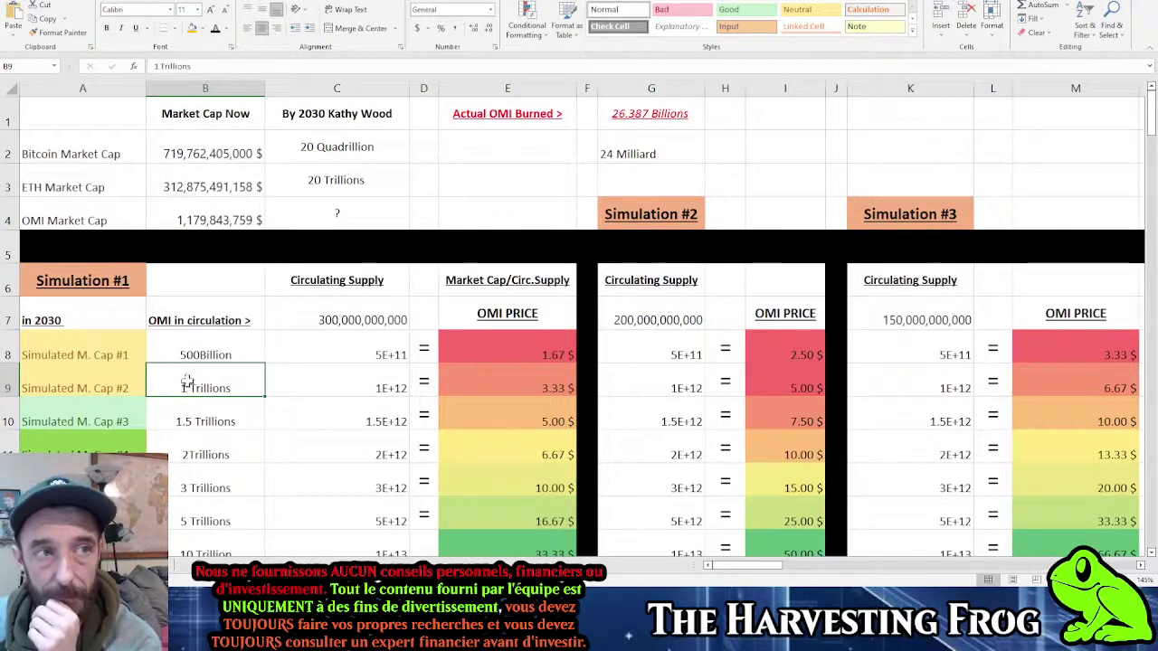
Step: Review the current OMI Market Cap in B4 against the simulated market caps and OMI prices in rows 8 to 14
click(215, 226)
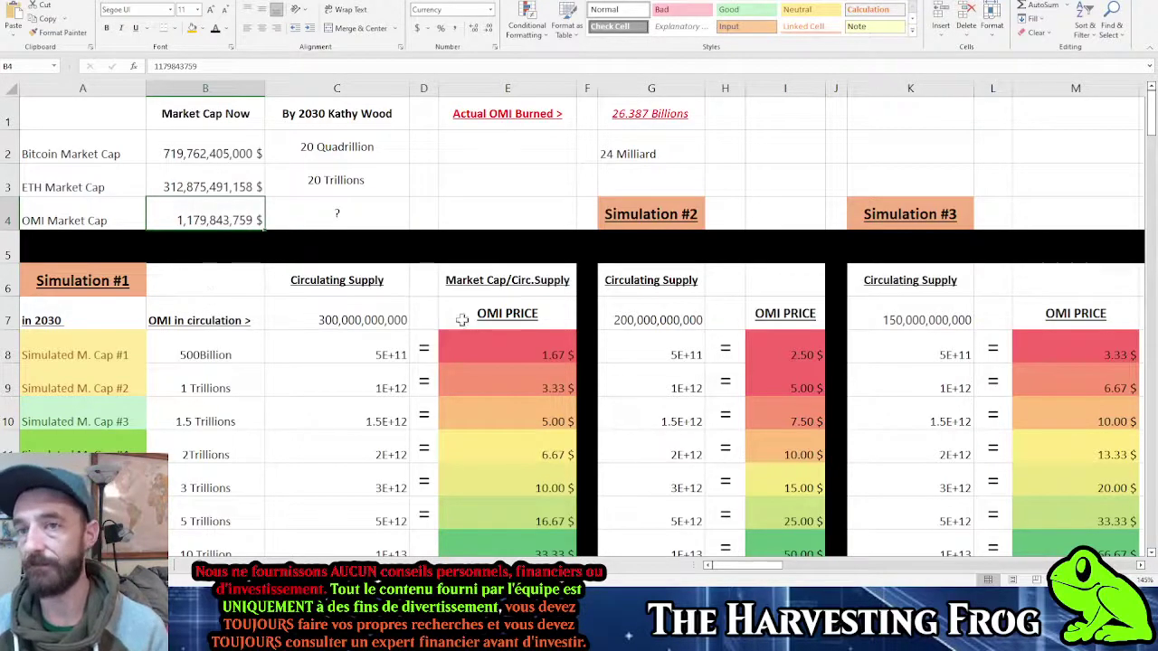
scroll(435, 329, down, 1)
scroll(488, 312, up, 1)
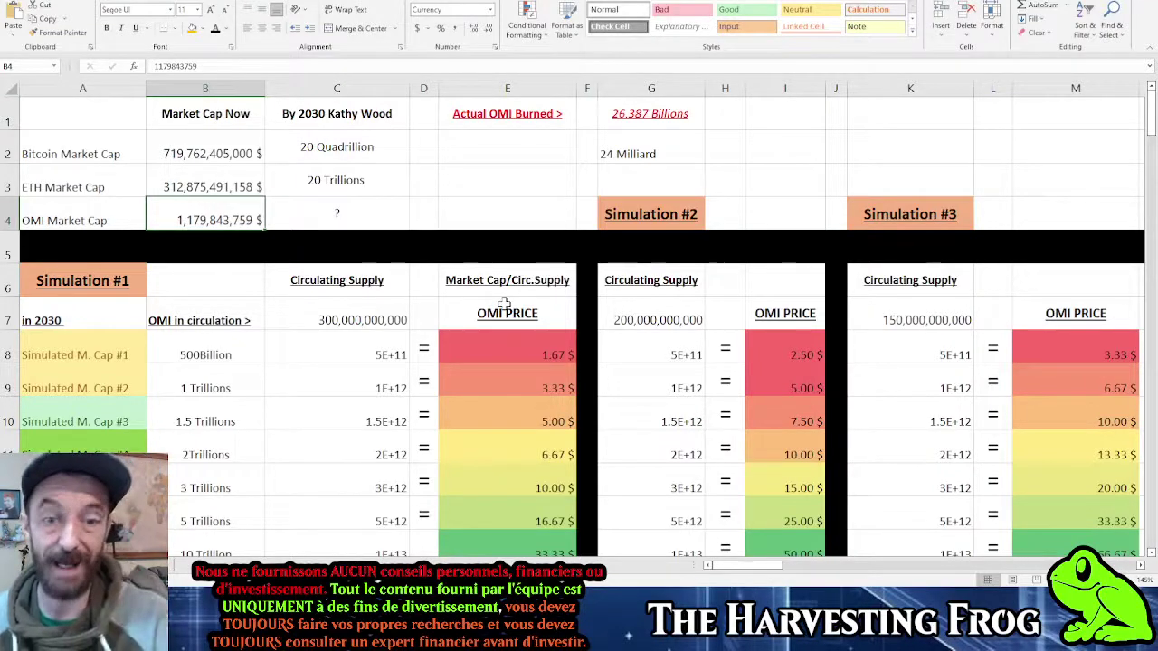
scroll(503, 304, down, 2)
scroll(504, 304, up, 2)
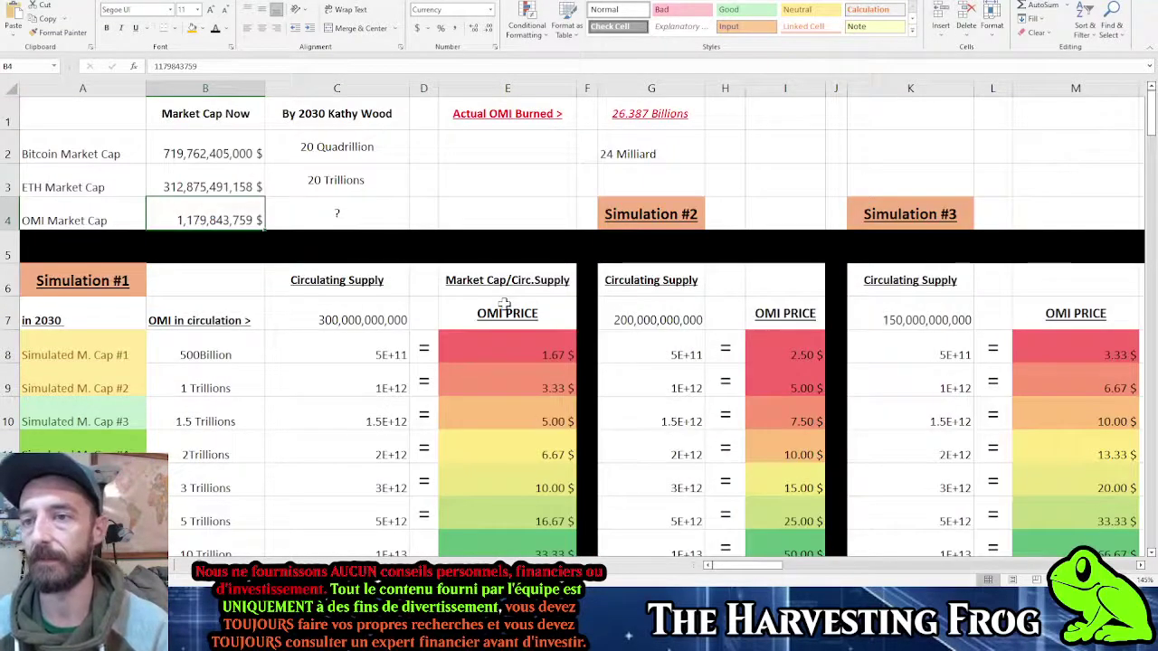
scroll(504, 304, down, 1)
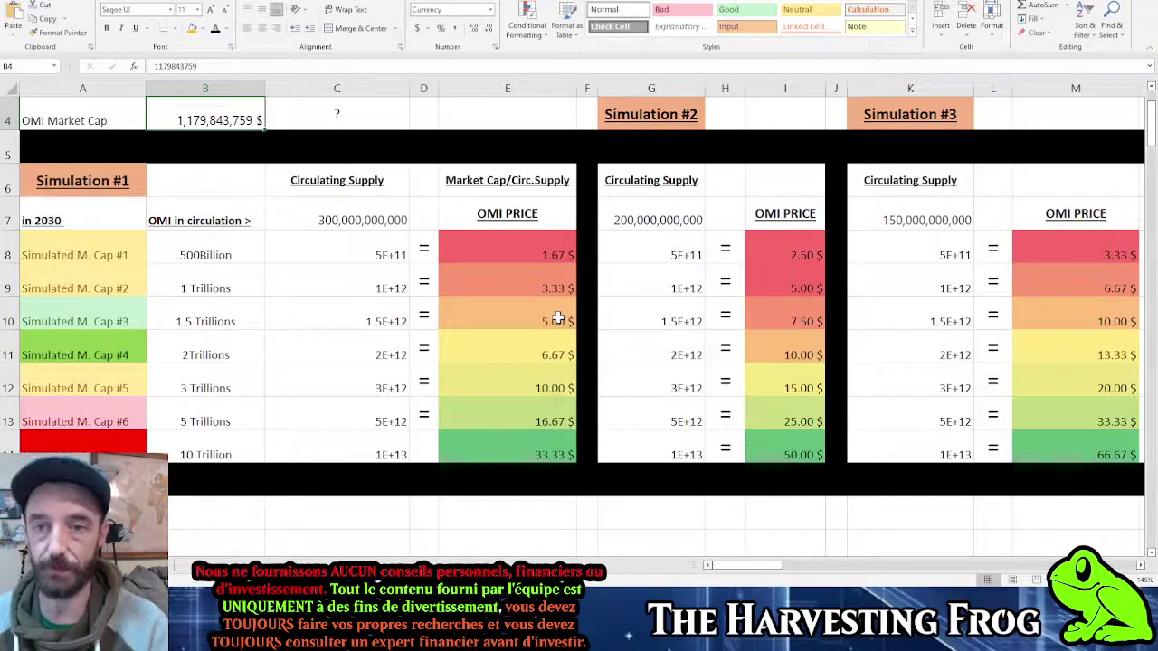
scroll(558, 318, down, 1)
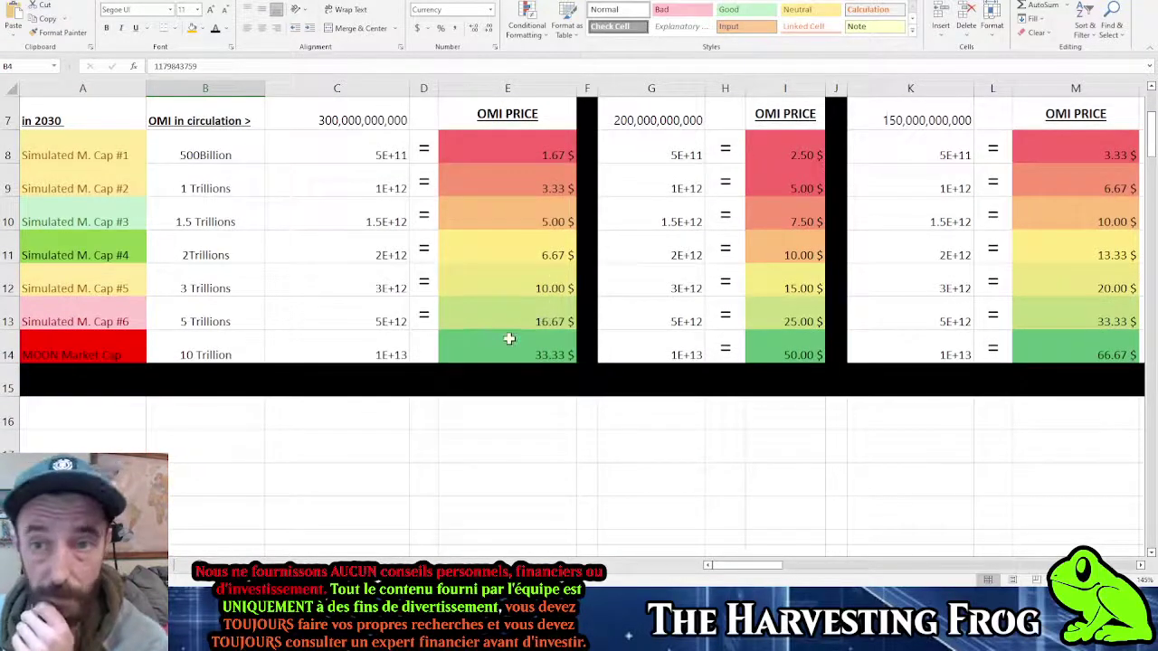
scroll(573, 374, up, 1)
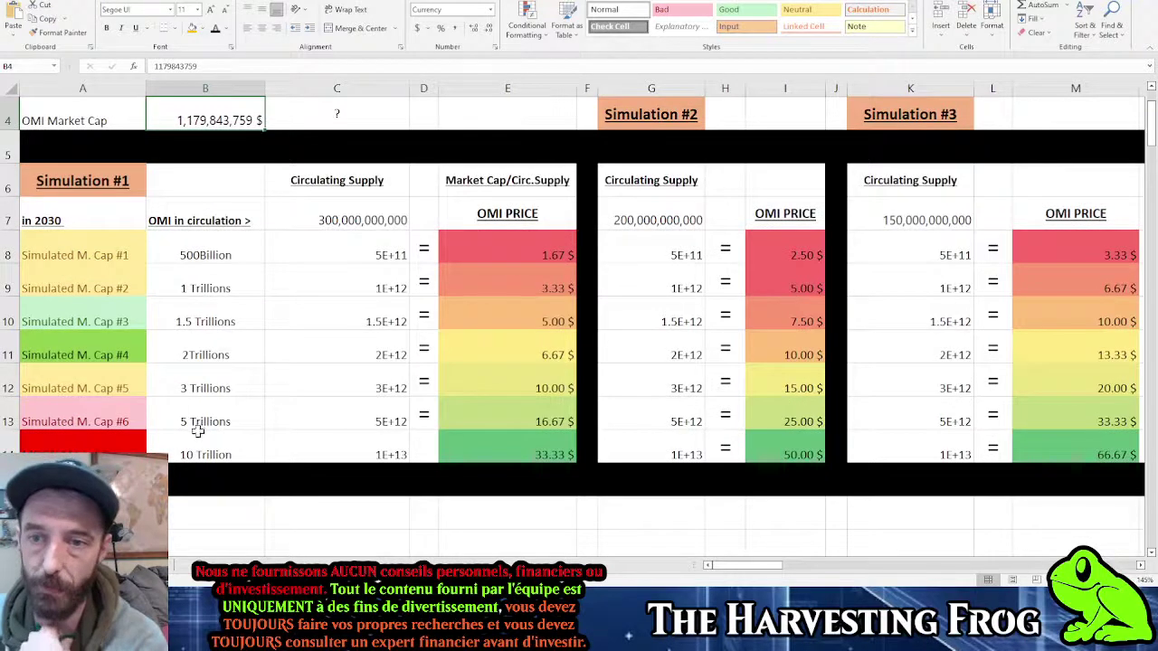
Step: Check the 10 Trillion market cap in B14 against Simulation #3's circulating supply in K7 and OMI price in M14
click(230, 441)
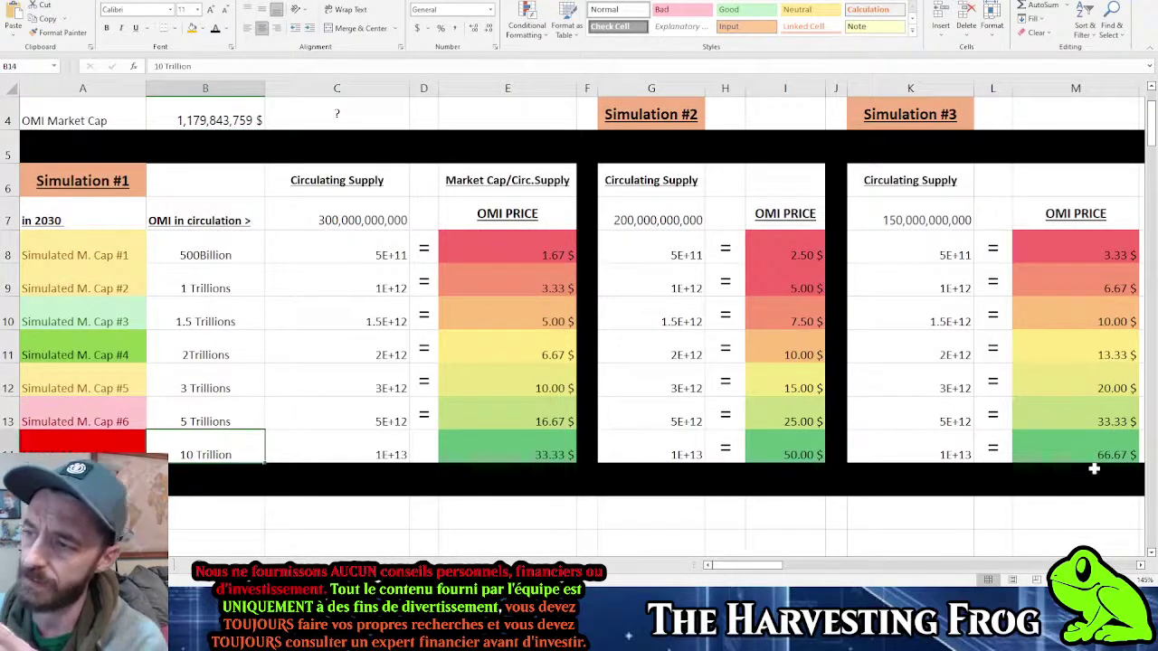
click(894, 210)
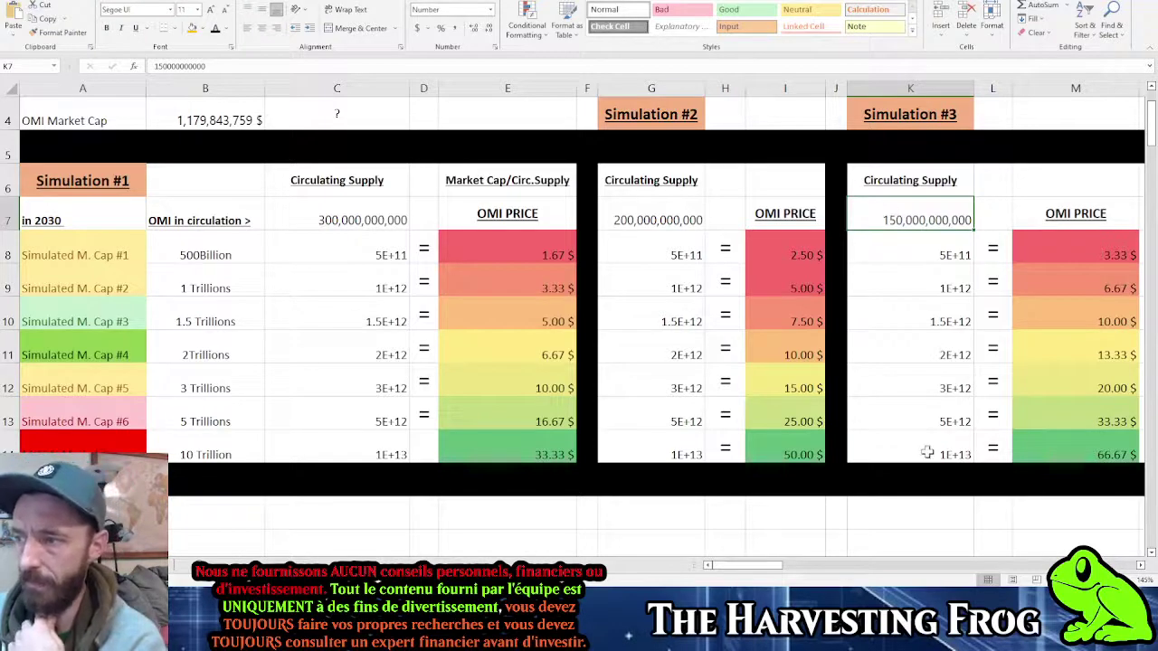
click(1042, 452)
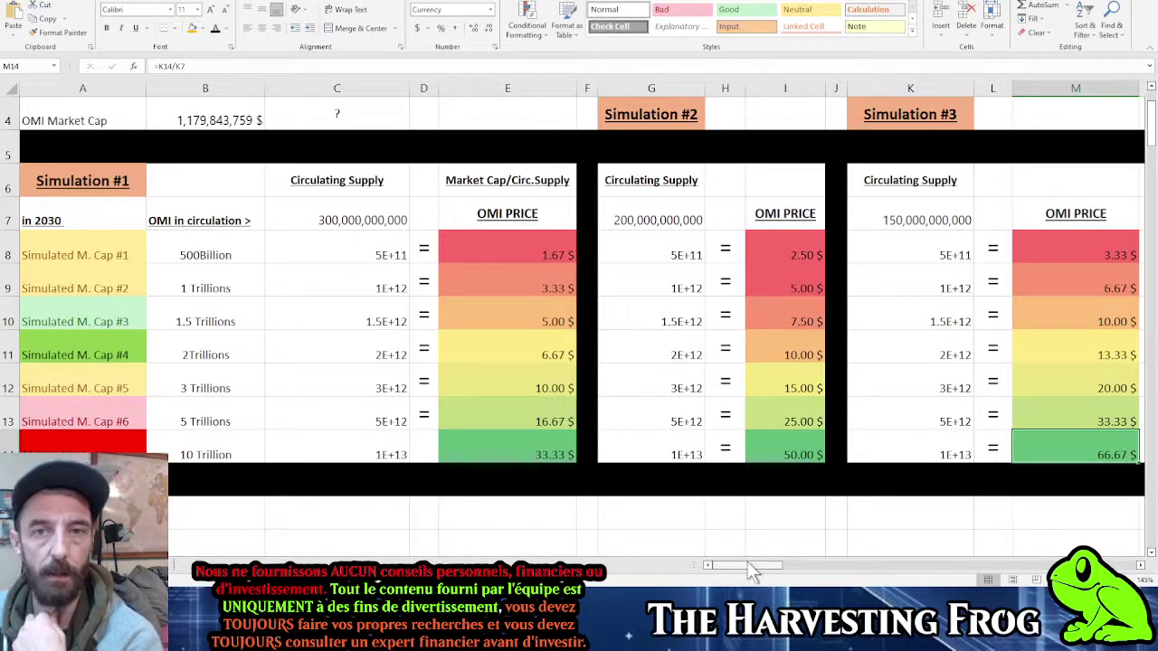
click(540, 512)
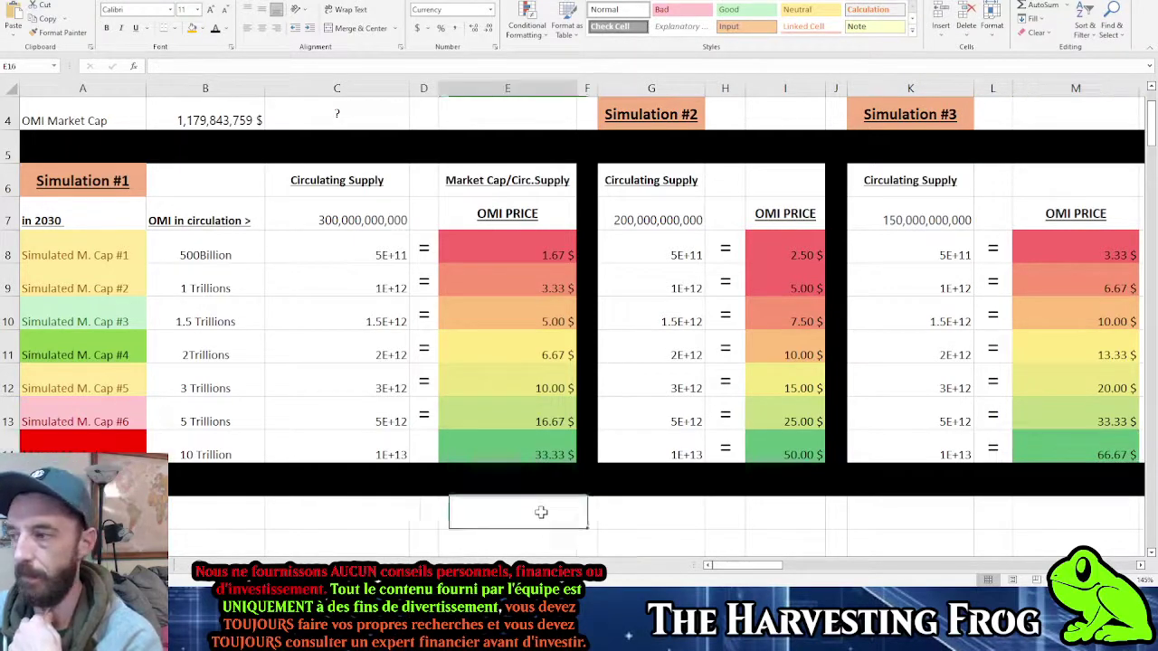